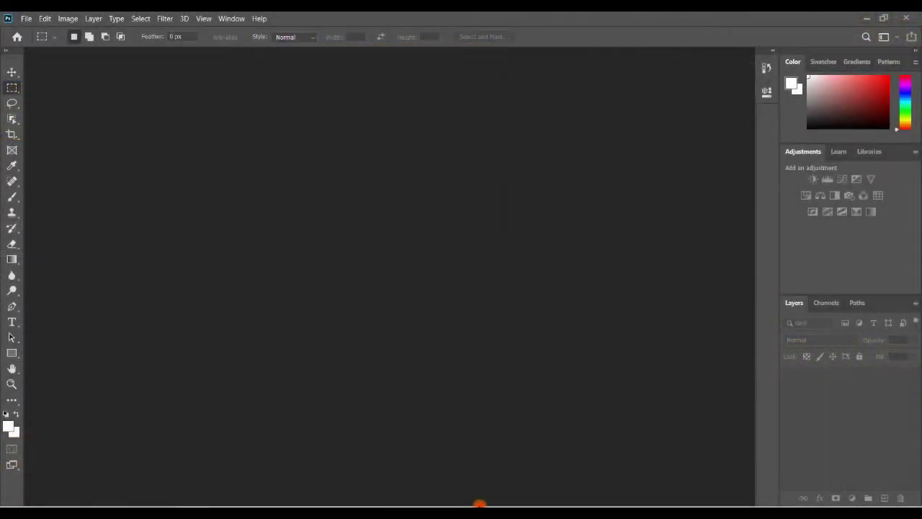
- Create a white RGB portrait document, 12 × 16 cm at 118.11 px/cm
{"action": "left_click", "coordinate": [26, 19]}
{"action": "left_click", "coordinate": [33, 29]}
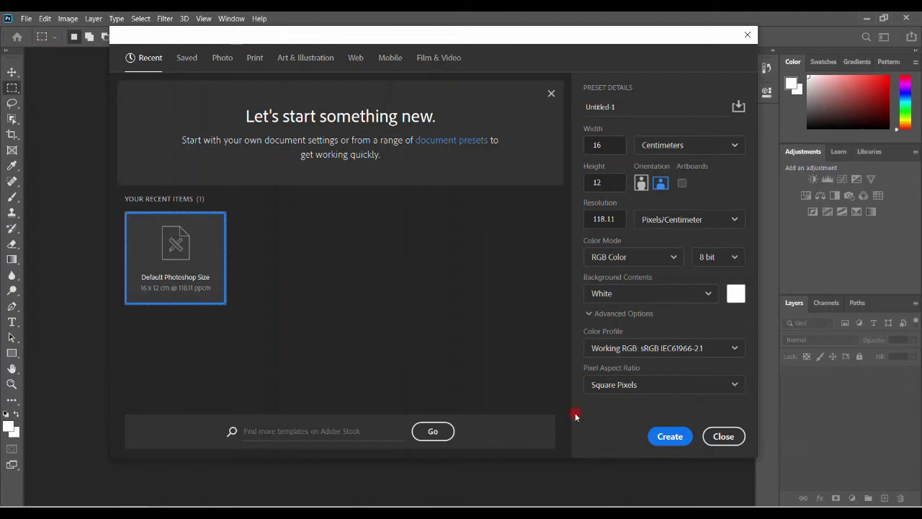
{"action": "left_click", "coordinate": [641, 183]}
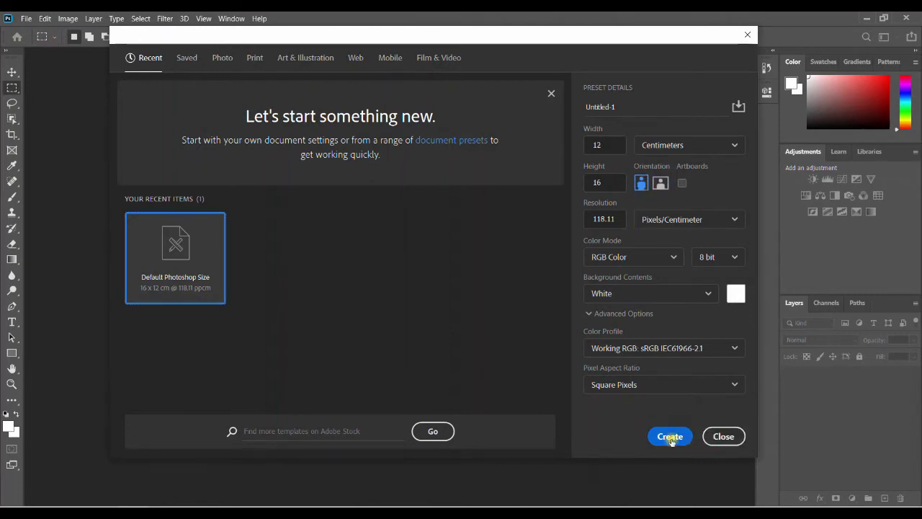
{"action": "left_click", "coordinate": [669, 437]}
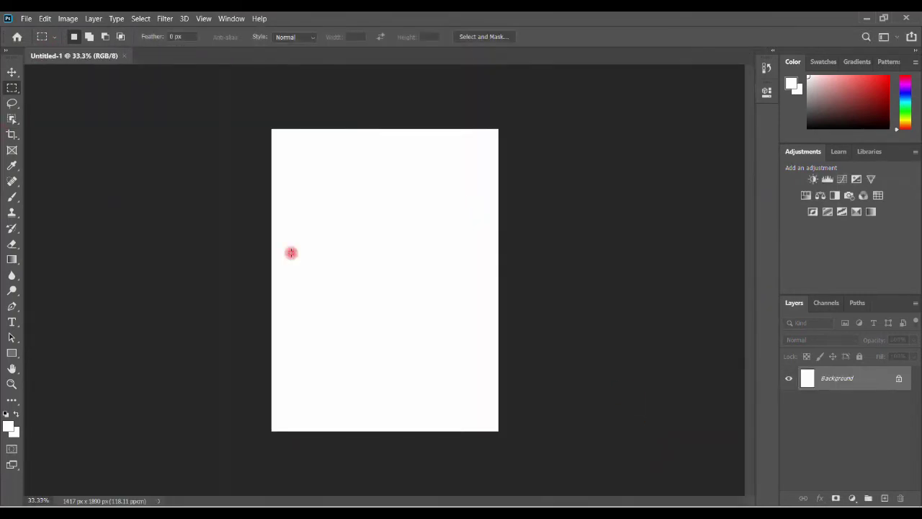
- Zoom to 100% and drag the purple video-background.jpg artwork into Untitled-1 as Layer 1
{"action": "key", "text": "ctrl+plus"}
{"action": "key", "text": "ctrl+plus"}
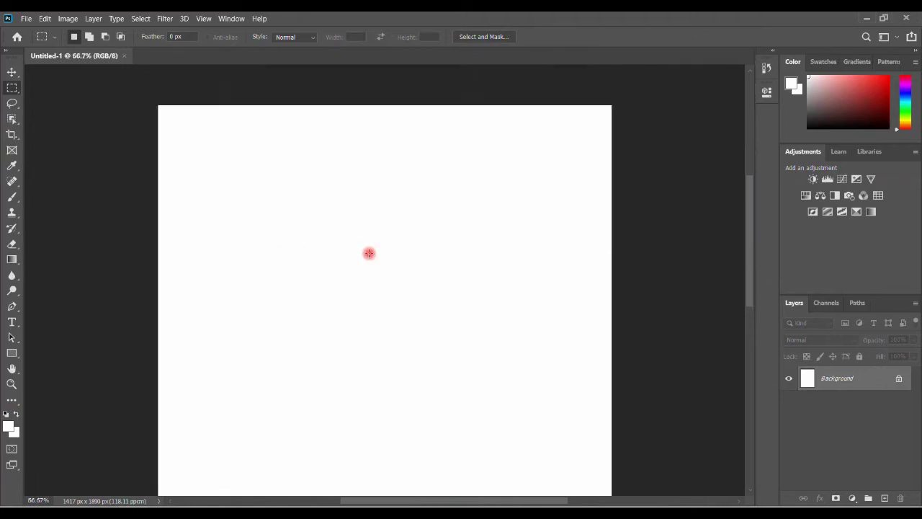
{"action": "key", "text": "ctrl+plus"}
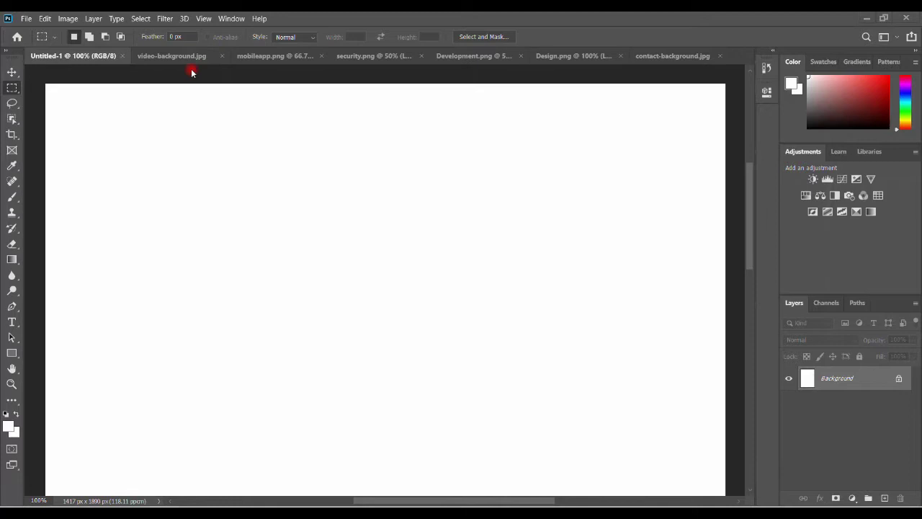
{"action": "left_click", "coordinate": [180, 55]}
{"action": "left_click", "coordinate": [12, 72]}
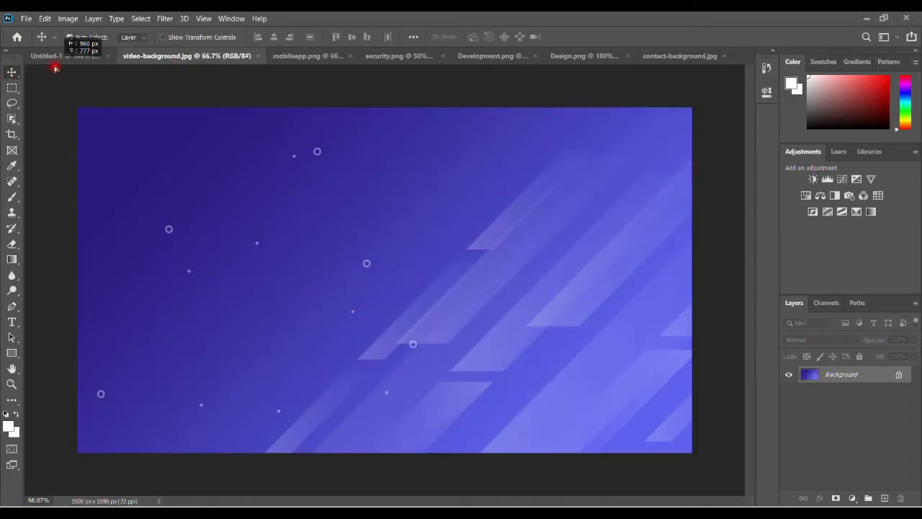
{"action": "left_click_drag", "start_coordinate": [319, 298], "coordinate": [333, 222]}
{"action": "scroll", "coordinate": [446, 266], "scroll_direction": "up", "scroll_amount": 2}
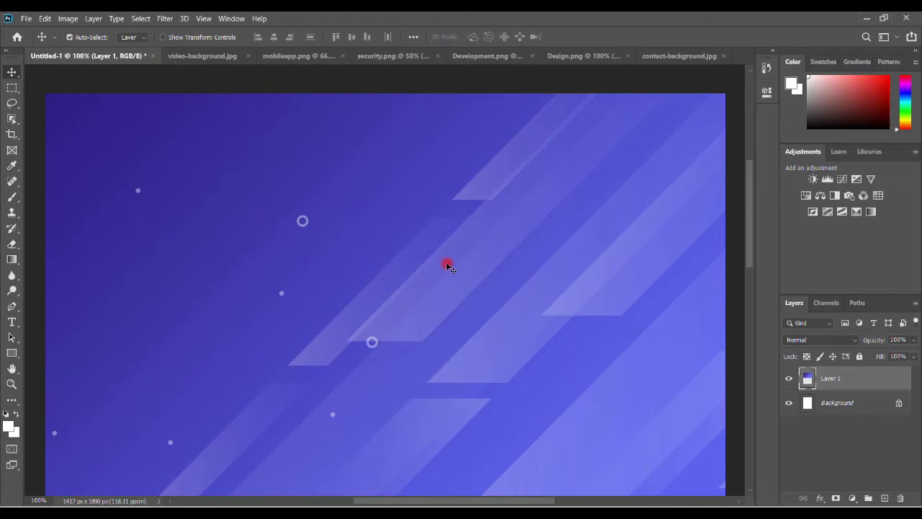
{"action": "scroll", "coordinate": [441, 249], "scroll_direction": "down", "scroll_amount": 3}
{"action": "scroll", "coordinate": [455, 309], "scroll_direction": "up", "scroll_amount": 1}
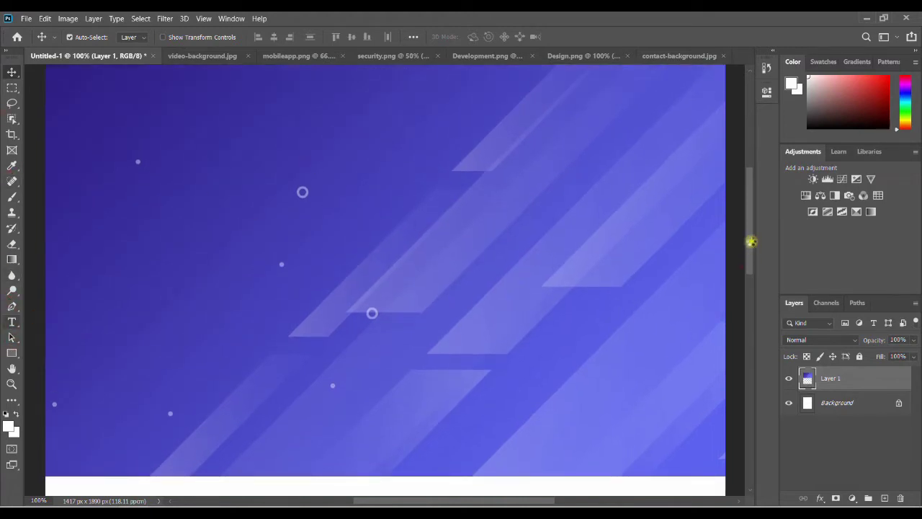
{"action": "key", "text": "t"}
{"action": "scroll", "coordinate": [673, 216], "scroll_direction": "up", "scroll_amount": 4}
{"action": "scroll", "coordinate": [720, 201], "scroll_direction": "down", "scroll_amount": 2}
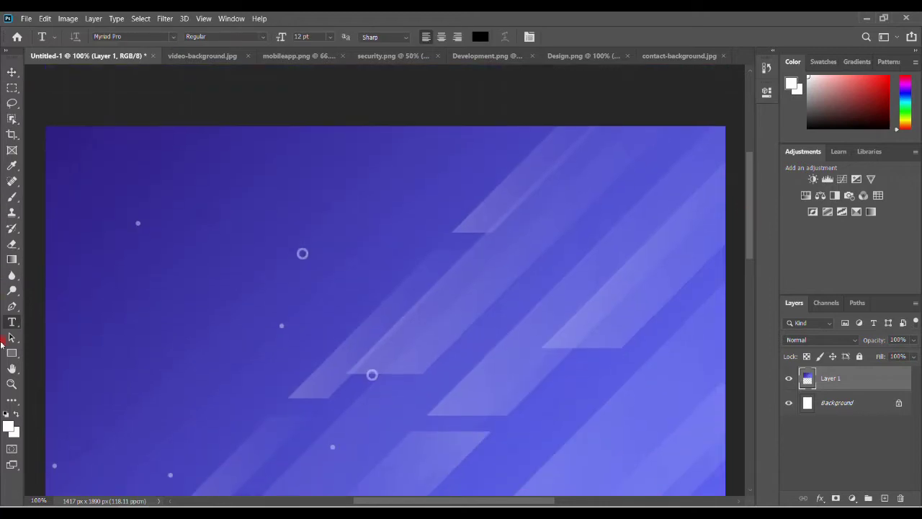
- Draw a white full-width rectangle bar across the canvas top, discarding a stray polygon
{"action": "right_click", "coordinate": [11, 352]}
{"action": "left_click", "coordinate": [50, 387]}
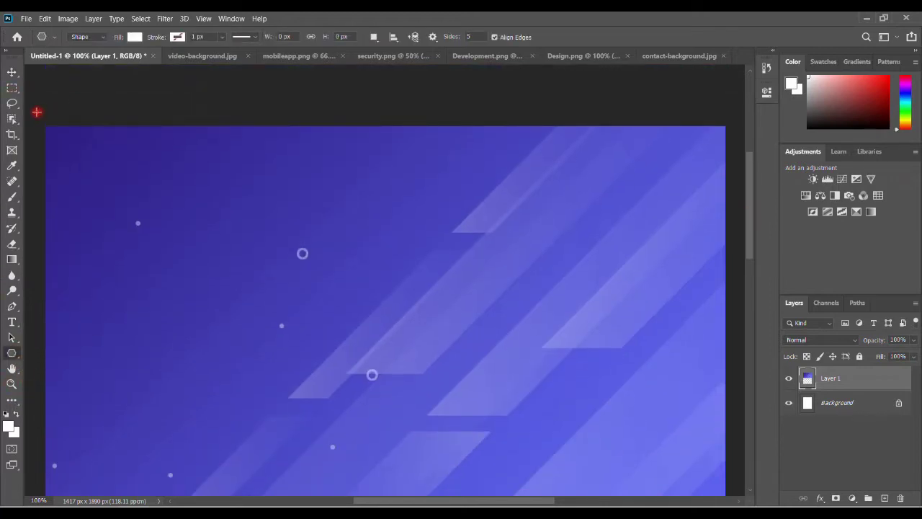
{"action": "left_click_drag", "start_coordinate": [37, 112], "coordinate": [183, 142]}
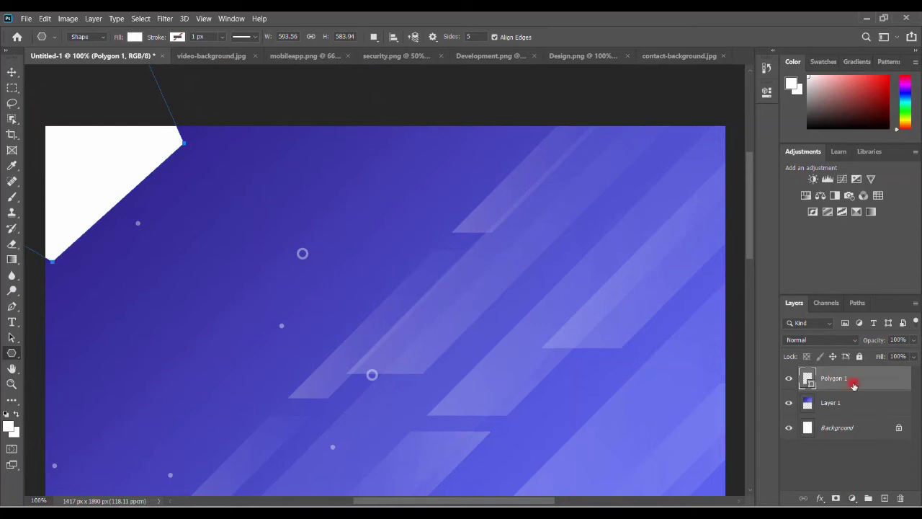
{"action": "key", "text": "Delete"}
{"action": "right_click", "coordinate": [11, 352]}
{"action": "left_click", "coordinate": [51, 351]}
{"action": "left_click_drag", "start_coordinate": [43, 114], "coordinate": [729, 170]}
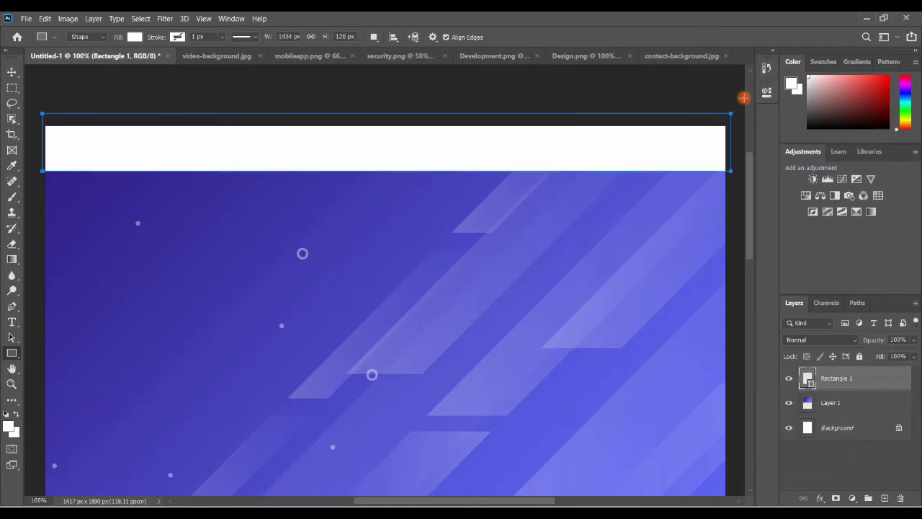
- Lower the header bar's opacity to 14% and reselect the purple background layer
{"action": "left_click", "coordinate": [914, 341]}
{"action": "left_click_drag", "start_coordinate": [897, 356], "coordinate": [866, 356]}
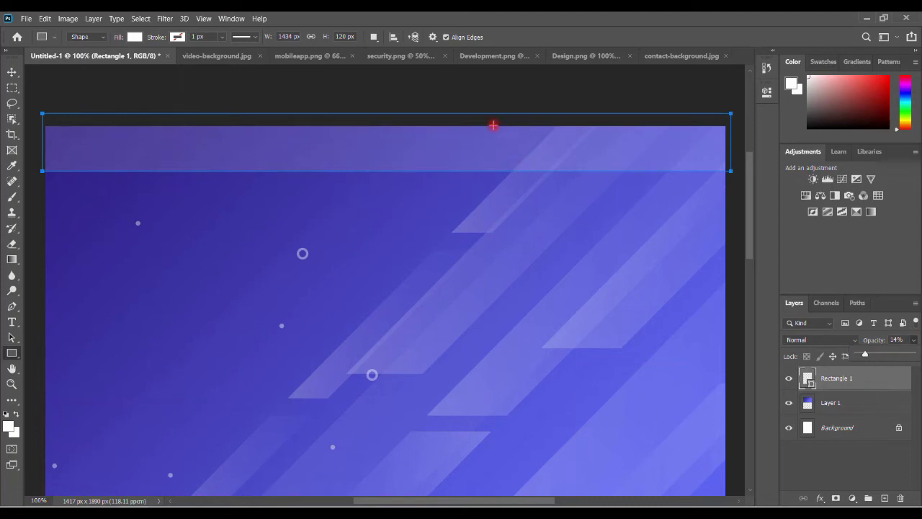
{"action": "left_click", "coordinate": [492, 125]}
{"action": "left_click", "coordinate": [493, 203]}
{"action": "left_click", "coordinate": [830, 402]}
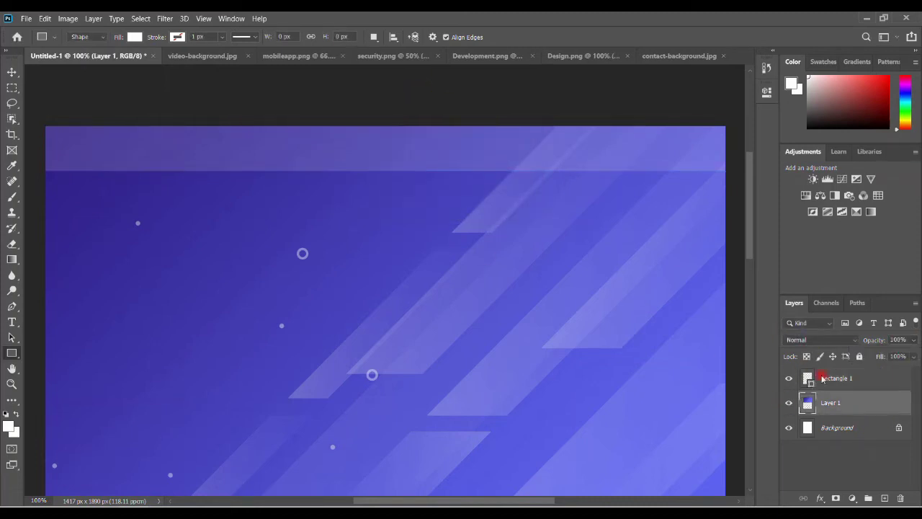
{"action": "left_click", "coordinate": [12, 322]}
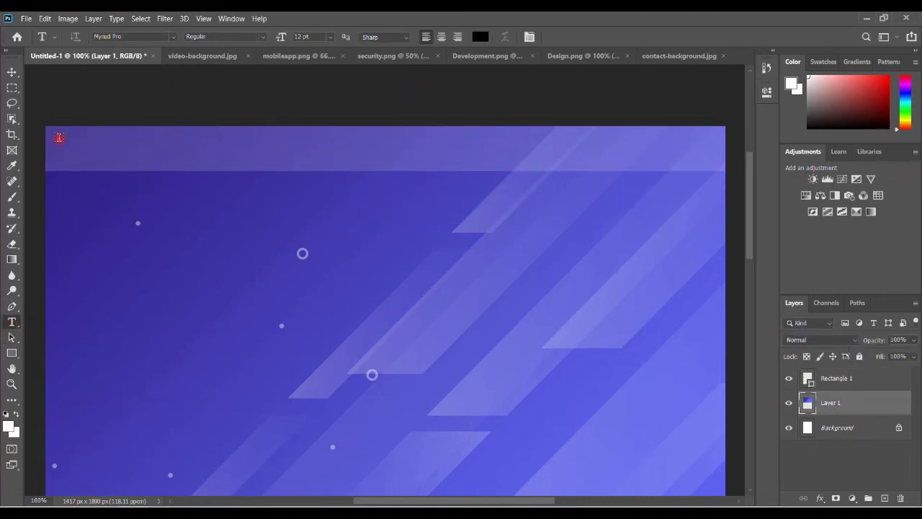
- Draw a text box at the header's left and set its font to Anydore
{"action": "left_click_drag", "start_coordinate": [59, 142], "coordinate": [211, 170]}
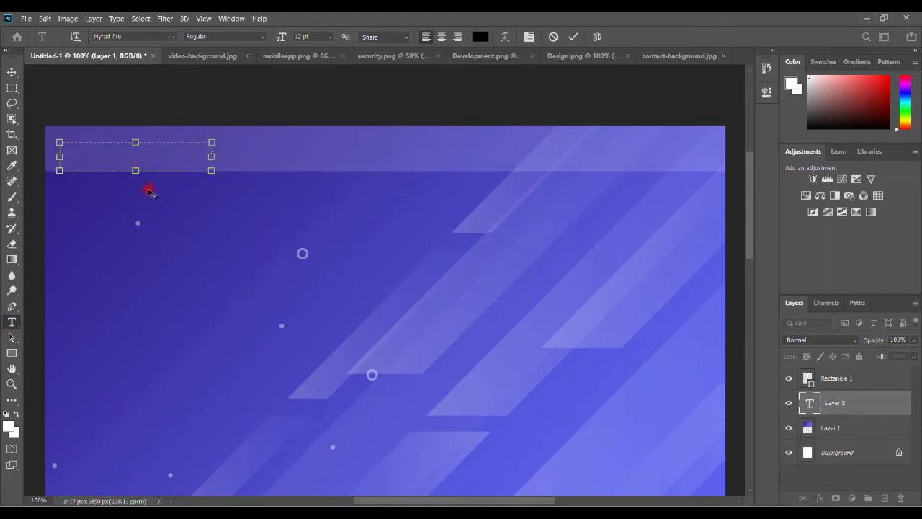
{"action": "left_click", "coordinate": [108, 37]}
{"action": "type", "text": "any"}
{"action": "key", "text": "Down"}
{"action": "key", "text": "Return"}
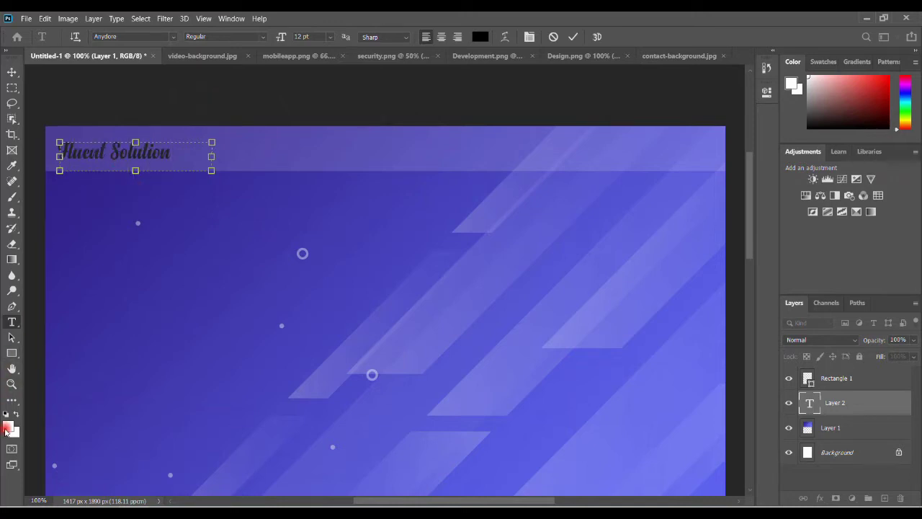
- Colour the Fluent Solution title white and commit it
{"action": "left_click", "coordinate": [9, 426]}
{"action": "left_click", "coordinate": [575, 108]}
{"action": "left_click_drag", "start_coordinate": [206, 150], "coordinate": [58, 146]}
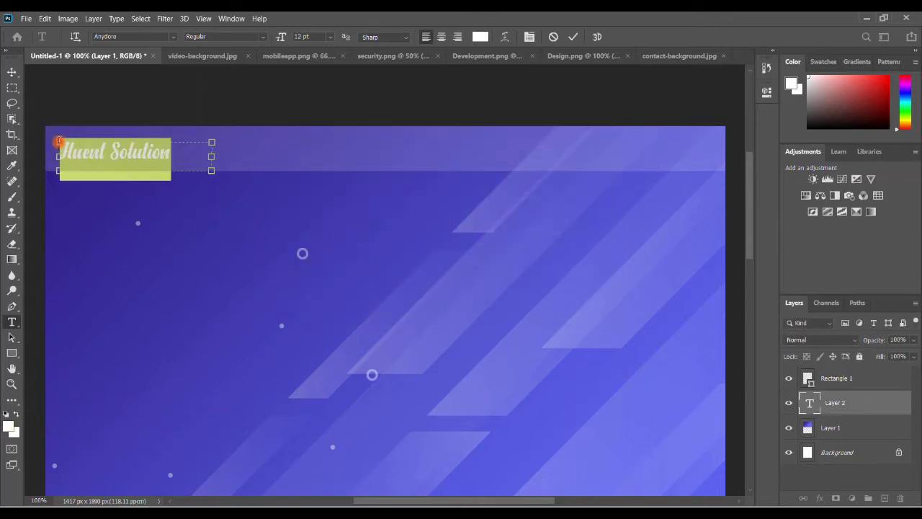
{"action": "left_click", "coordinate": [481, 37]}
{"action": "left_click_drag", "start_coordinate": [306, 117], "coordinate": [278, 88]}
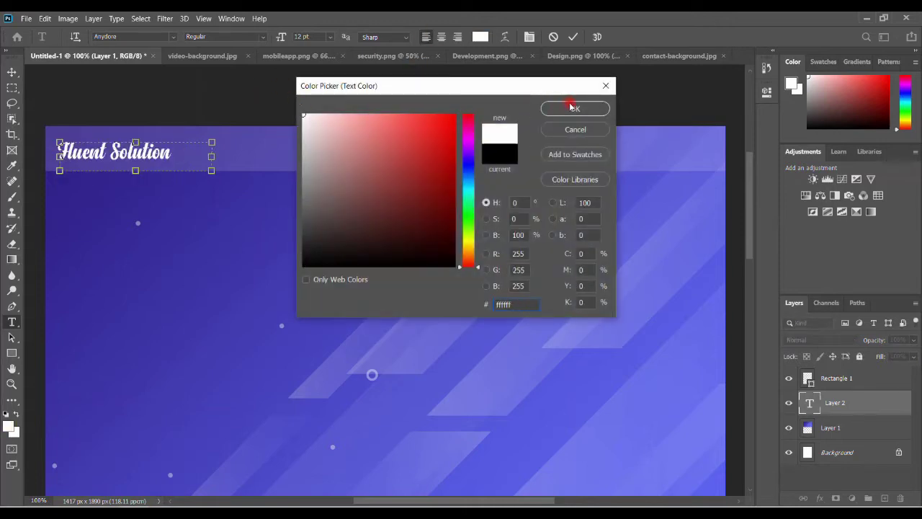
{"action": "left_click", "coordinate": [559, 108]}
{"action": "left_click", "coordinate": [190, 157]}
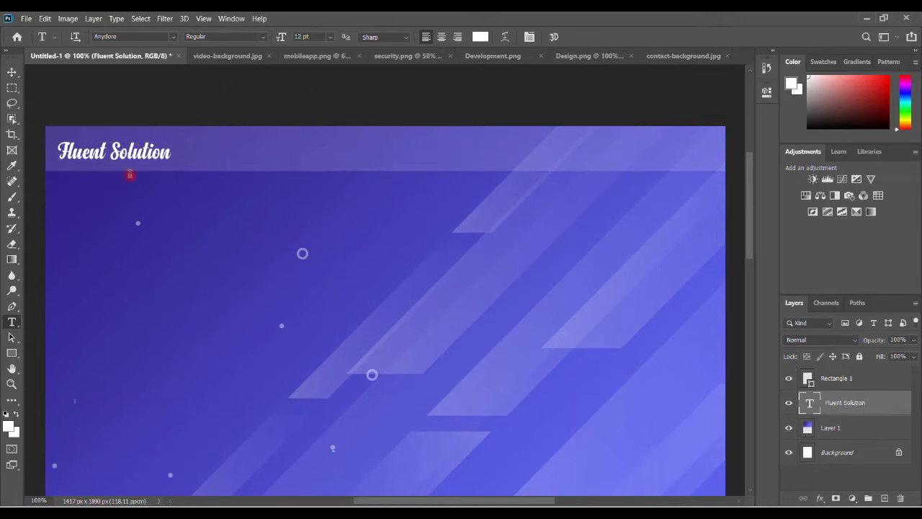
- Nudge the title slightly right and up, then start a text box along the header's right
{"action": "key", "text": "ctrl+t"}
{"action": "left_click_drag", "start_coordinate": [136, 159], "coordinate": [147, 154]}
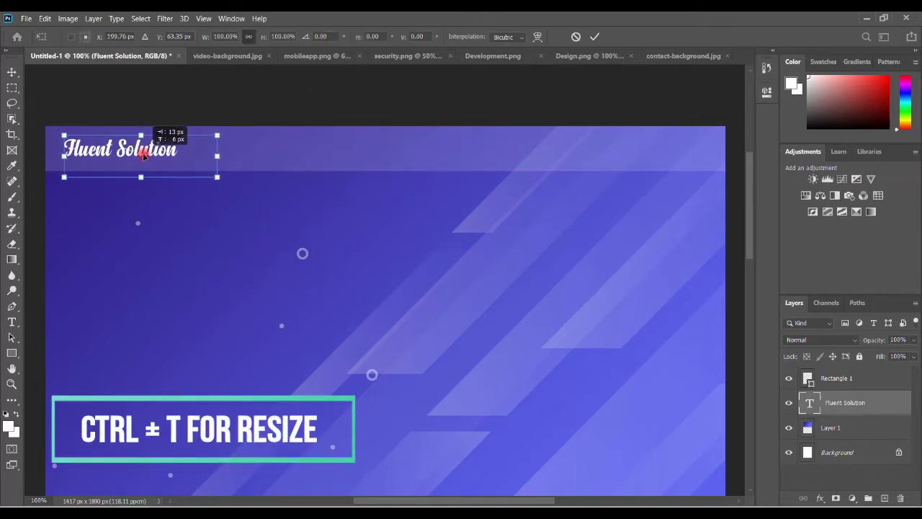
{"action": "key", "text": "Return"}
{"action": "key", "text": "t"}
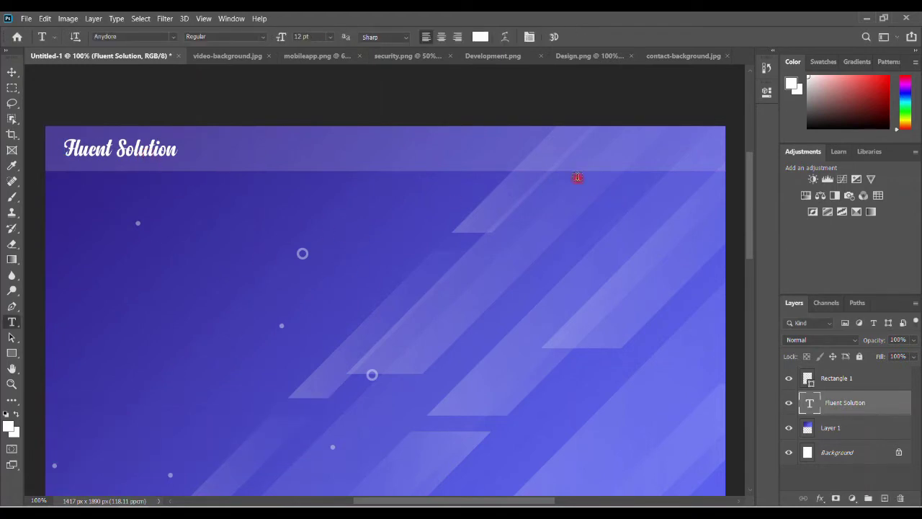
{"action": "left_click_drag", "start_coordinate": [399, 138], "coordinate": [724, 167]}
- Set the menu text font to Open Sans Regular
{"action": "left_click", "coordinate": [129, 36]}
{"action": "type", "text": "sans"}
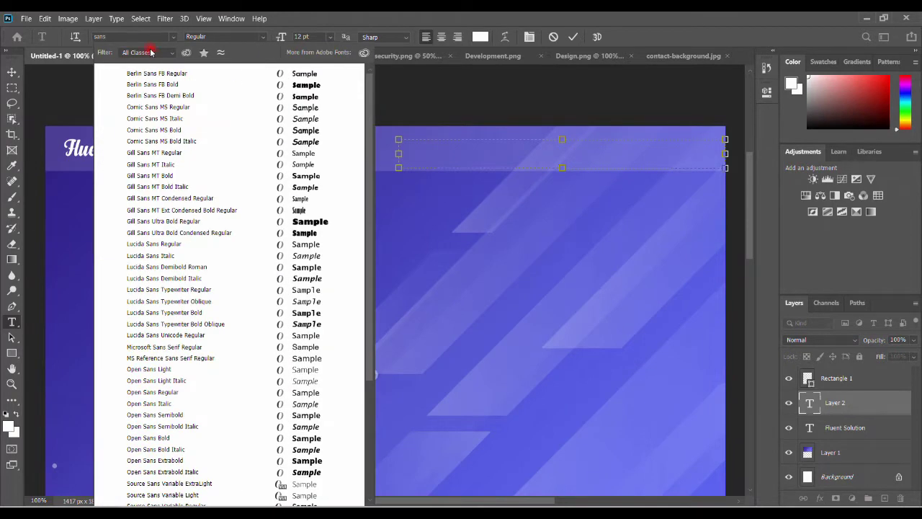
{"action": "key", "text": "BackSpace"}
{"action": "key", "text": "BackSpace"}
{"action": "key", "text": "BackSpace"}
{"action": "type", "text": "open"}
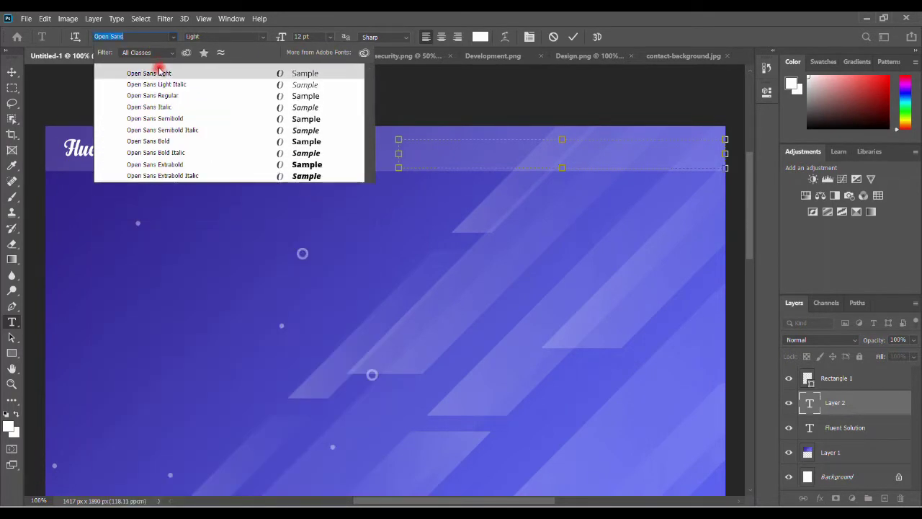
{"action": "left_click", "coordinate": [184, 96]}
- Type the right-aligned menu 'Home About Us Blog', fixing a typo
{"action": "left_click", "coordinate": [456, 37]}
{"action": "type", "text": "ome"}
{"action": "key", "text": "ctrl+shift+l"}
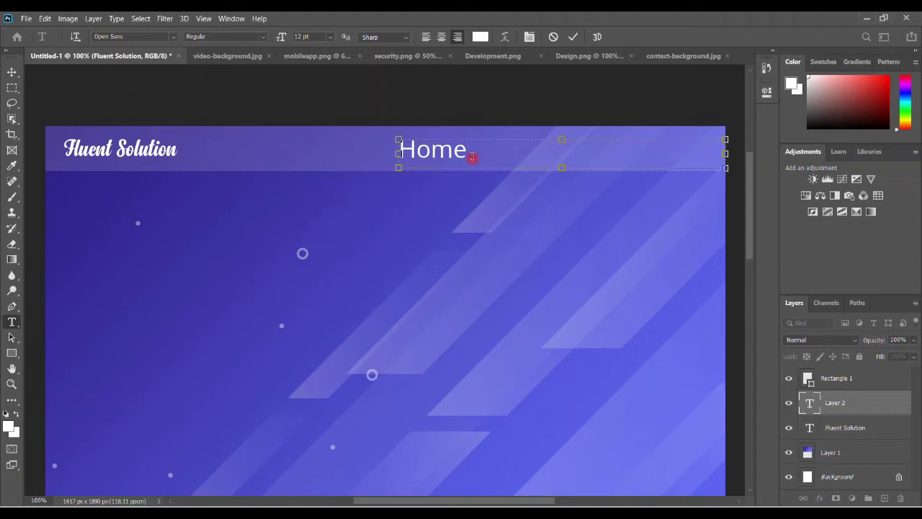
{"action": "key", "text": "ctrl+shift+r"}
{"action": "type", "text": "About"}
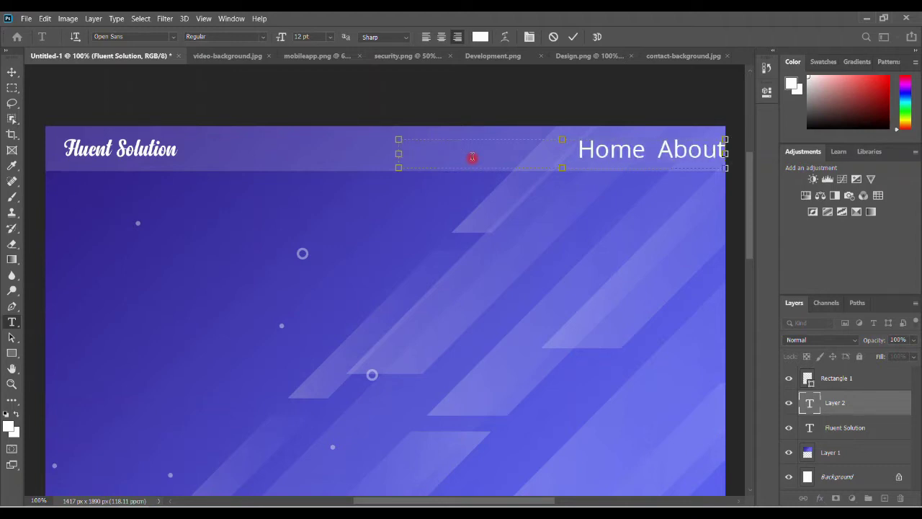
{"action": "type", "text": " Us"}
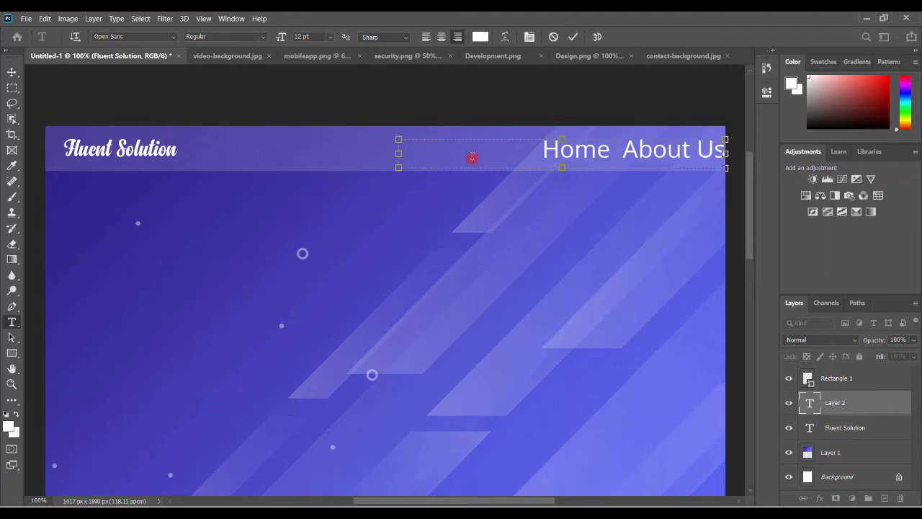
{"action": "type", "text": " Block=="}
{"action": "key", "text": "BackSpace"}
{"action": "key", "text": "BackSpace"}
{"action": "key", "text": "BackSpace"}
{"action": "type", "text": "g"}
- Shrink the menu to 9 pt, commit, and scale it into the header's right end
{"action": "left_click_drag", "start_coordinate": [475, 166], "coordinate": [723, 157]}
{"action": "left_click", "coordinate": [331, 37]}
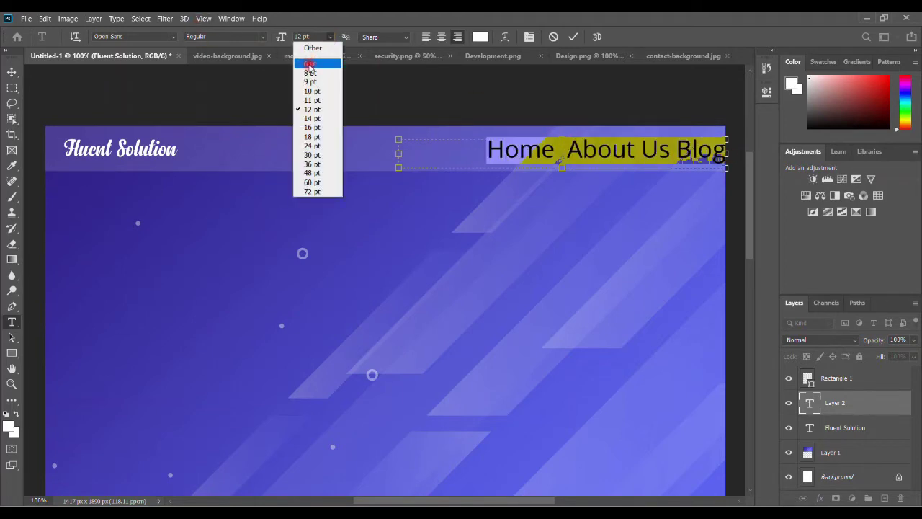
{"action": "left_click", "coordinate": [310, 71]}
{"action": "left_click", "coordinate": [658, 184]}
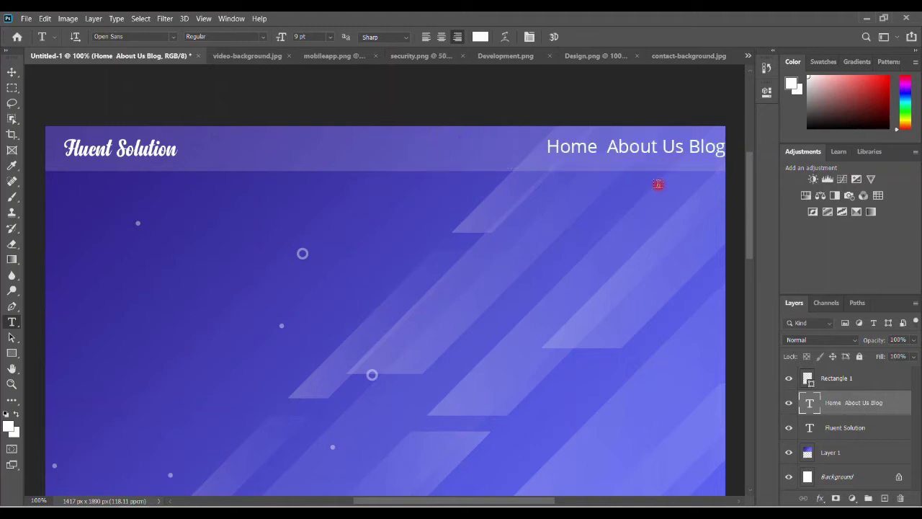
{"action": "key", "text": "ctrl+t"}
{"action": "mouse_move", "coordinate": [669, 148]}
{"action": "left_mouse_down"}
{"action": "mouse_move", "coordinate": [611, 133]}
{"action": "mouse_move", "coordinate": [560, 149]}
{"action": "mouse_move", "coordinate": [618, 162]}
{"action": "mouse_move", "coordinate": [670, 152]}
{"action": "left_mouse_up"}
- Make the navigation text Open Sans Bold
{"action": "double_click", "coordinate": [665, 149]}
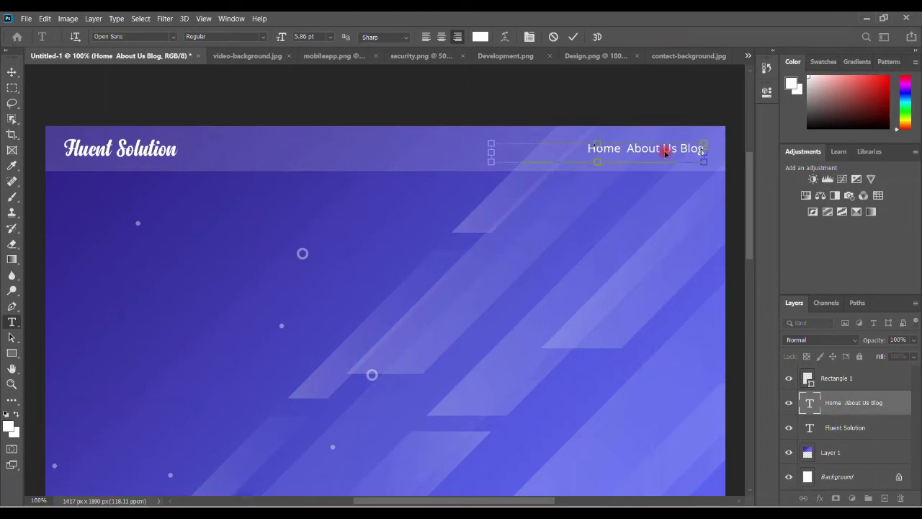
{"action": "key", "text": "ctrl+a"}
{"action": "left_click", "coordinate": [263, 37]}
{"action": "left_click", "coordinate": [229, 105]}
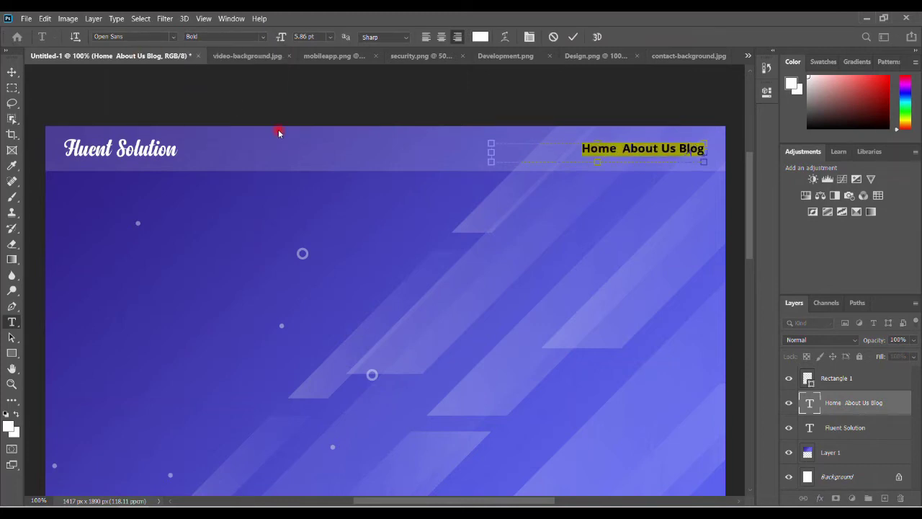
{"action": "left_click", "coordinate": [528, 160]}
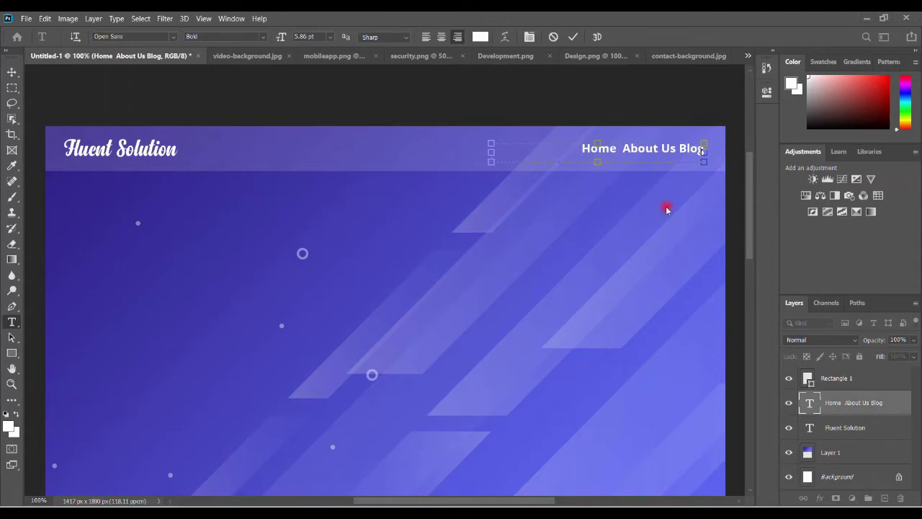
- Switch the navigation to all capitals with | separators: HOME | ABOUT US | BLOG
{"action": "triple_click", "coordinate": [568, 152]}
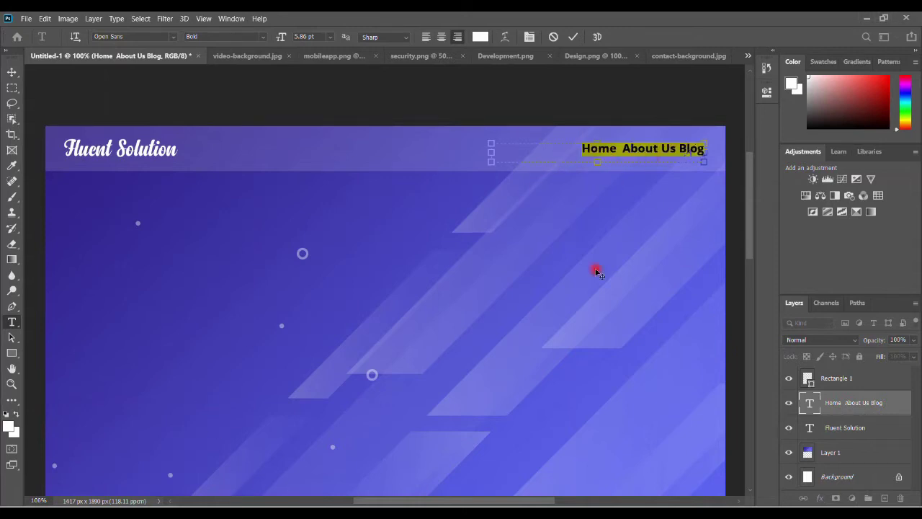
{"action": "key", "text": "BackSpace"}
{"action": "left_click", "coordinate": [622, 153]}
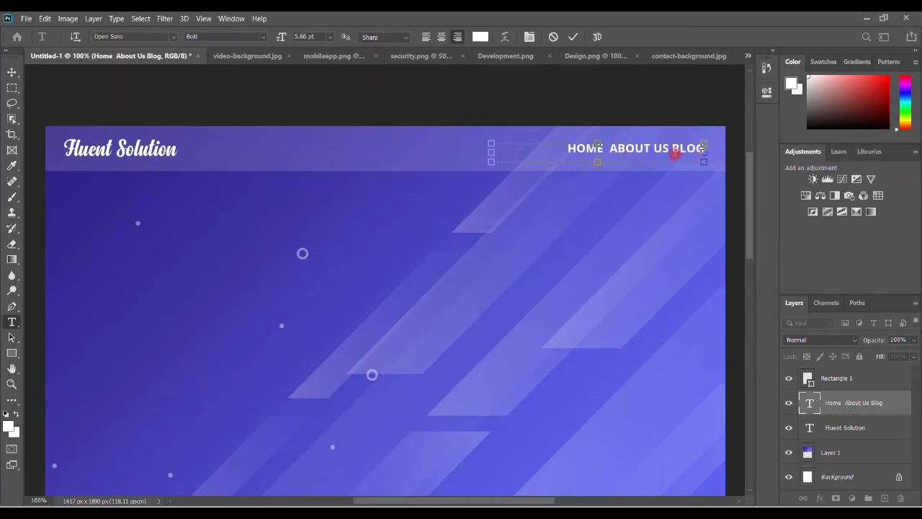
{"action": "type", "text": "| "}
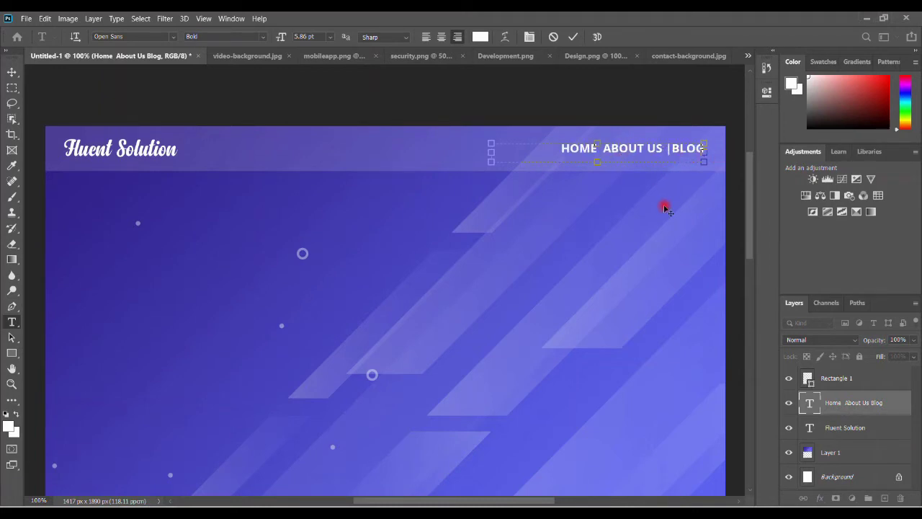
{"action": "type", "text": "|"}
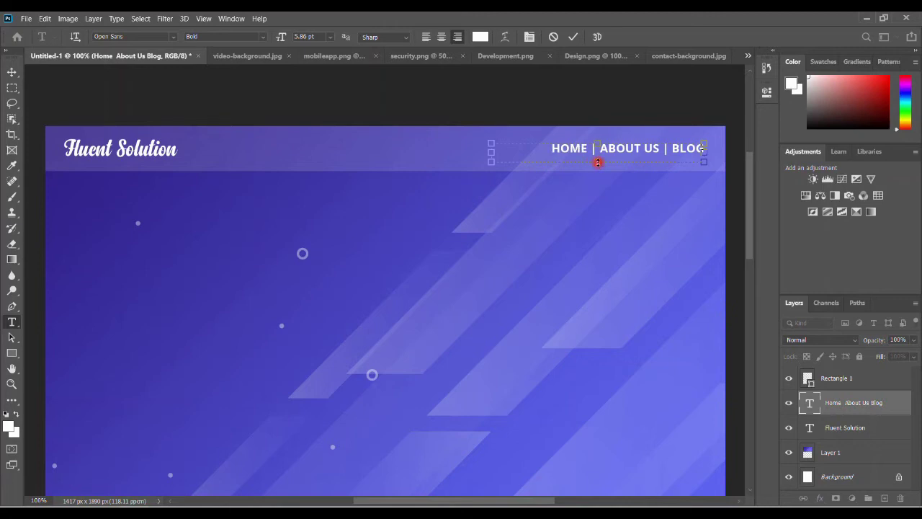
{"action": "left_click", "coordinate": [11, 72]}
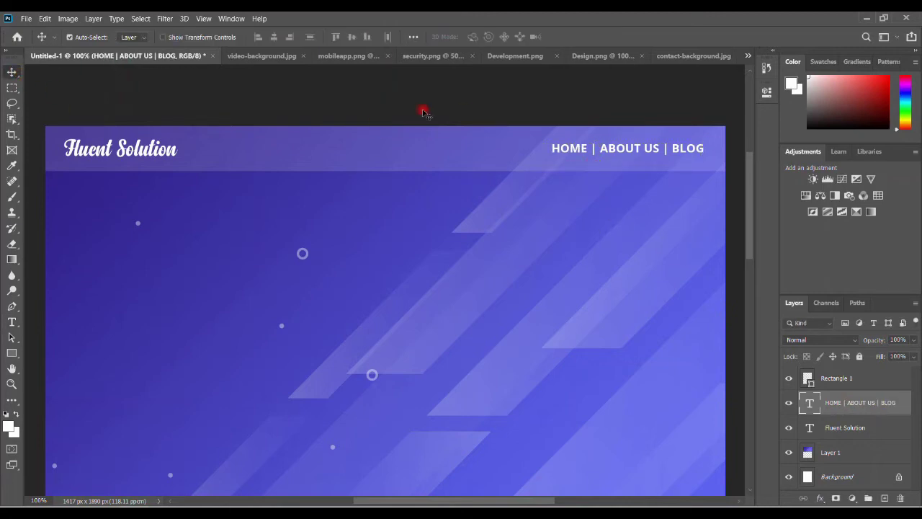
- Draw a headline text box on the hero's left in the Bulletto Killa font
{"action": "left_click_drag", "start_coordinate": [751, 232], "coordinate": [751, 247]}
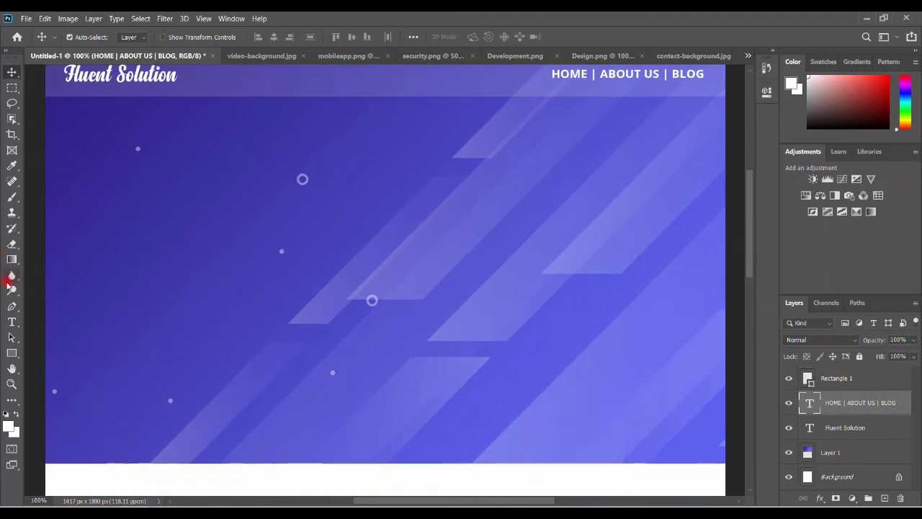
{"action": "left_click", "coordinate": [12, 322]}
{"action": "left_click_drag", "start_coordinate": [100, 177], "coordinate": [418, 422]}
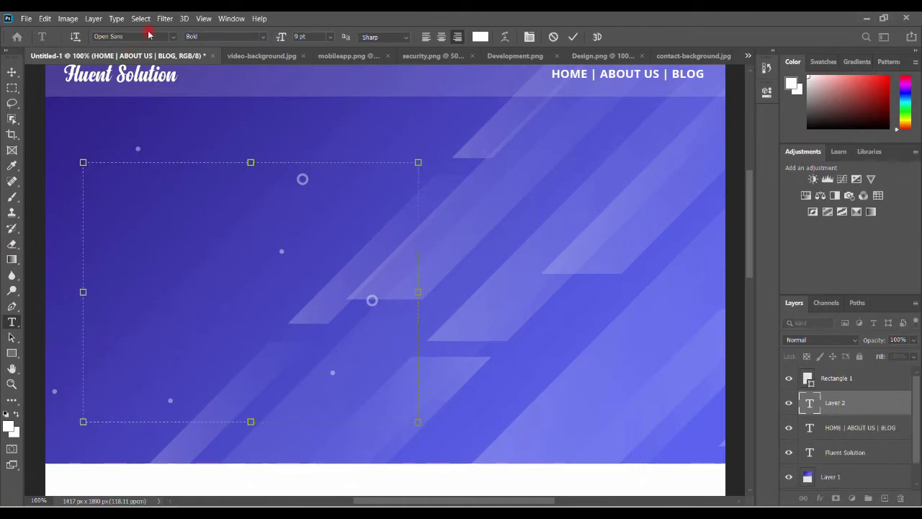
{"action": "left_click", "coordinate": [128, 36]}
{"action": "type", "text": "bull"}
{"action": "left_click", "coordinate": [126, 73]}
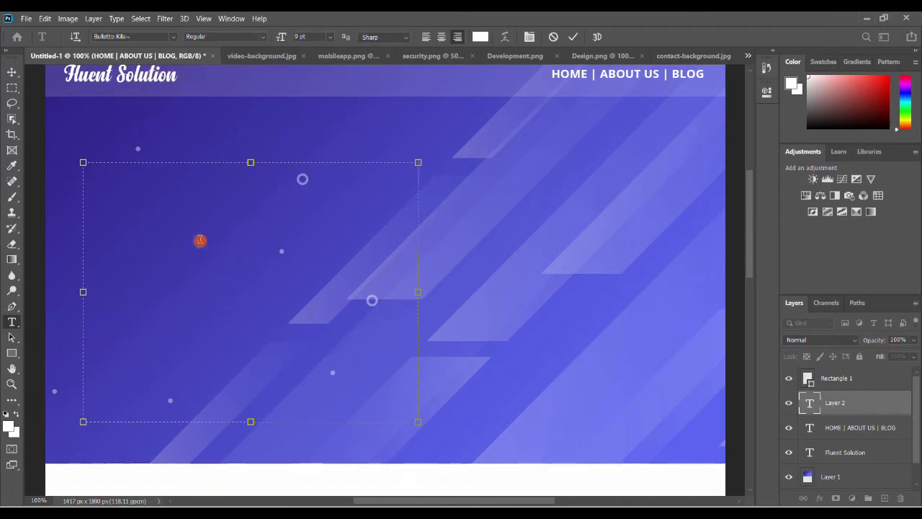
- Left-align the headline at 18 pt, commit it, and open its layer style
{"action": "left_click", "coordinate": [330, 37]}
{"action": "left_click", "coordinate": [306, 156]}
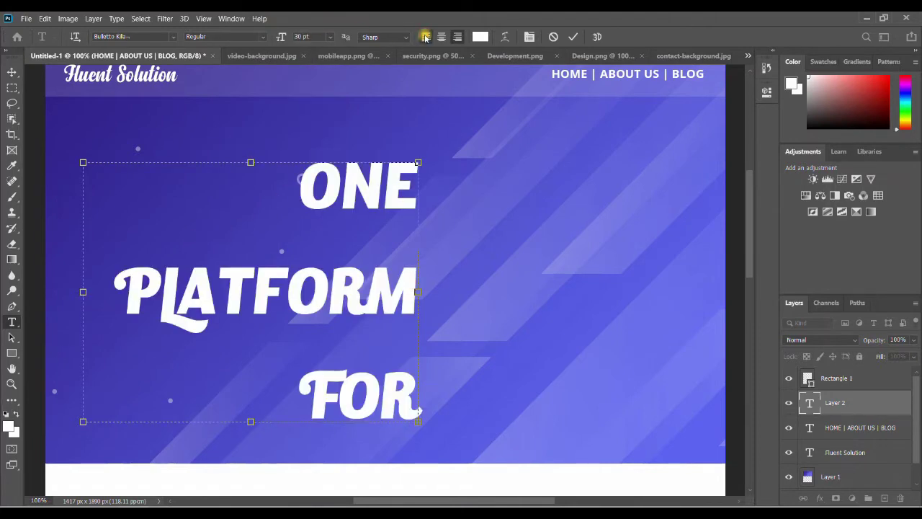
{"action": "left_click", "coordinate": [426, 37]}
{"action": "left_click", "coordinate": [336, 38]}
{"action": "left_click", "coordinate": [310, 142]}
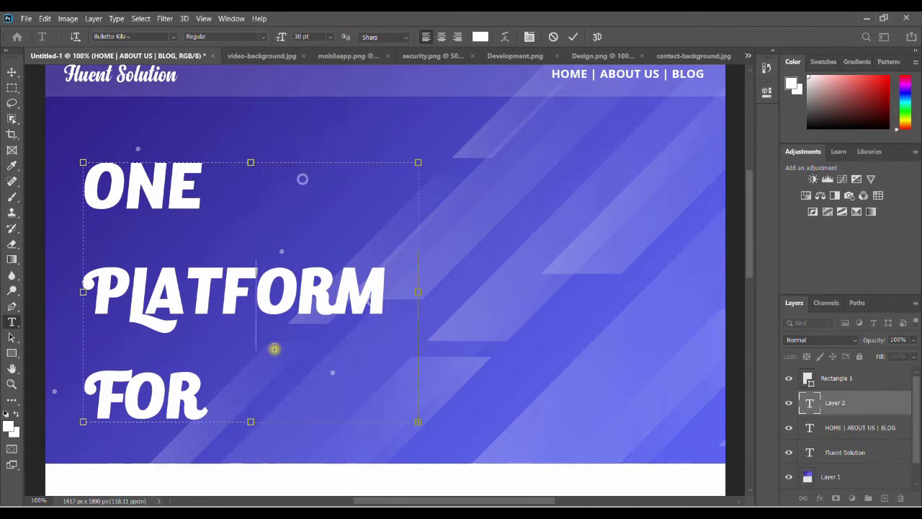
{"action": "key", "text": "ctrl+a"}
{"action": "left_click", "coordinate": [333, 39]}
{"action": "left_click", "coordinate": [314, 132]}
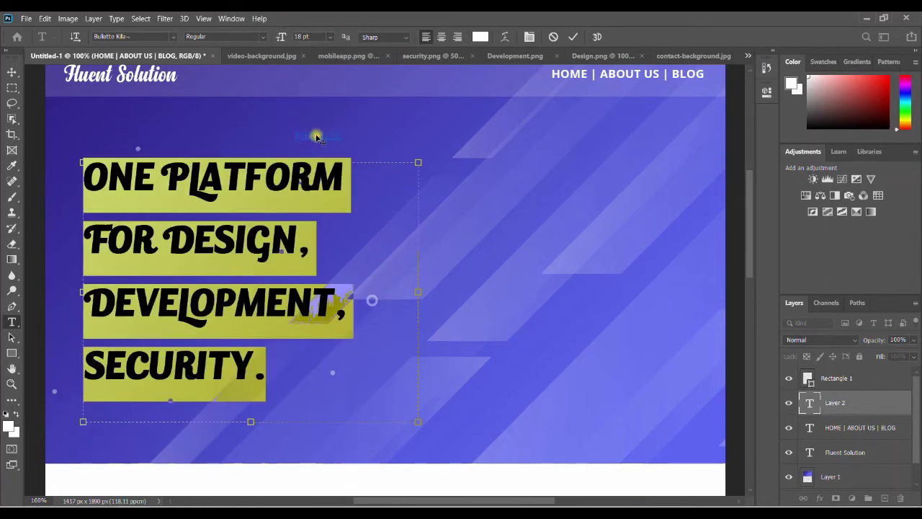
{"action": "left_click", "coordinate": [348, 321]}
{"action": "key", "text": "ctrl+Return"}
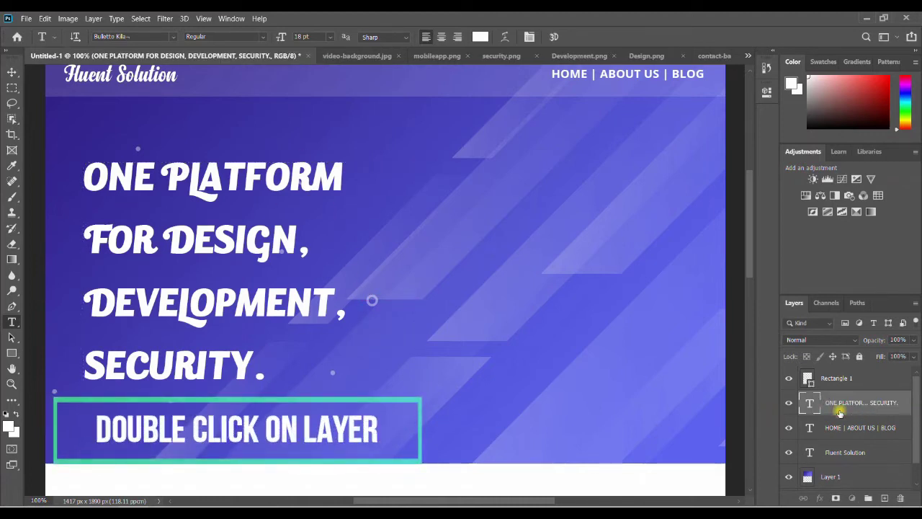
{"action": "double_click", "coordinate": [840, 414]}
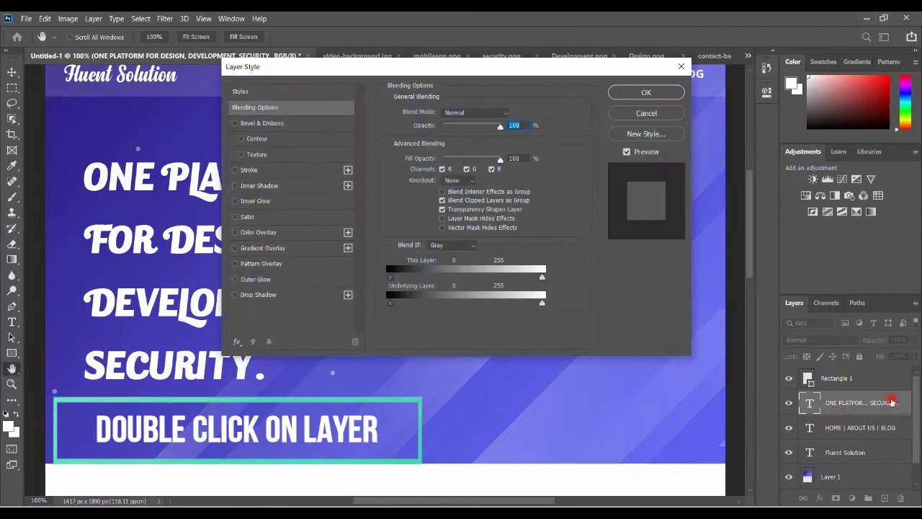
- Enable a white (ffffff) drop shadow on the headline and adjust its distance and spread
{"action": "left_click", "coordinate": [260, 295]}
{"action": "left_click", "coordinate": [512, 114]}
{"action": "type", "text": "ffffff"}
{"action": "left_click", "coordinate": [586, 112]}
{"action": "left_click_drag", "start_coordinate": [434, 170], "coordinate": [445, 193]}
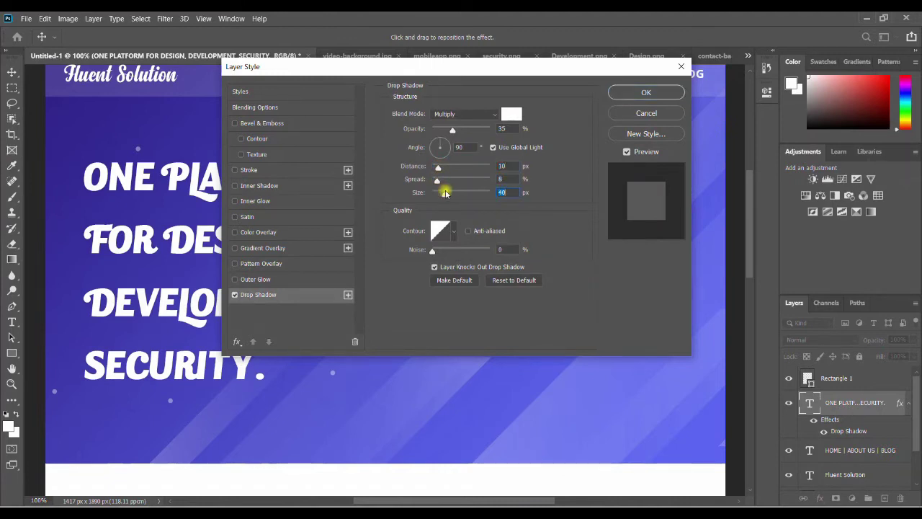
{"action": "mouse_move", "coordinate": [452, 129]}
{"action": "left_mouse_down"}
{"action": "mouse_move", "coordinate": [494, 130]}
{"action": "mouse_move", "coordinate": [383, 132]}
{"action": "left_mouse_up"}
{"action": "left_click_drag", "start_coordinate": [447, 67], "coordinate": [580, 70]}
- Set the shadow blend mode to Normal while experimenting with noise, distance, size and opacity
{"action": "left_click_drag", "start_coordinate": [572, 248], "coordinate": [570, 252]}
{"action": "left_click_drag", "start_coordinate": [570, 169], "coordinate": [611, 170]}
{"action": "mouse_move", "coordinate": [576, 196]}
{"action": "left_mouse_down"}
{"action": "mouse_move", "coordinate": [598, 196]}
{"action": "mouse_move", "coordinate": [595, 182]}
{"action": "left_mouse_up"}
{"action": "left_click", "coordinate": [598, 117]}
{"action": "left_click", "coordinate": [587, 121]}
{"action": "left_click_drag", "start_coordinate": [571, 135], "coordinate": [622, 132]}
{"action": "mouse_move", "coordinate": [611, 169]}
{"action": "left_mouse_down"}
{"action": "mouse_move", "coordinate": [574, 169]}
{"action": "mouse_move", "coordinate": [570, 182]}
{"action": "left_mouse_up"}
{"action": "left_click_drag", "start_coordinate": [598, 196], "coordinate": [566, 195]}
- Finalize a hard shadow at 26% opacity, 8 px distance and 0 size, and apply it
{"action": "left_click_drag", "start_coordinate": [570, 252], "coordinate": [558, 251]}
{"action": "mouse_move", "coordinate": [577, 171]}
{"action": "left_mouse_down"}
{"action": "mouse_move", "coordinate": [579, 157]}
{"action": "mouse_move", "coordinate": [566, 144]}
{"action": "mouse_move", "coordinate": [570, 196]}
{"action": "mouse_move", "coordinate": [568, 169]}
{"action": "left_mouse_up"}
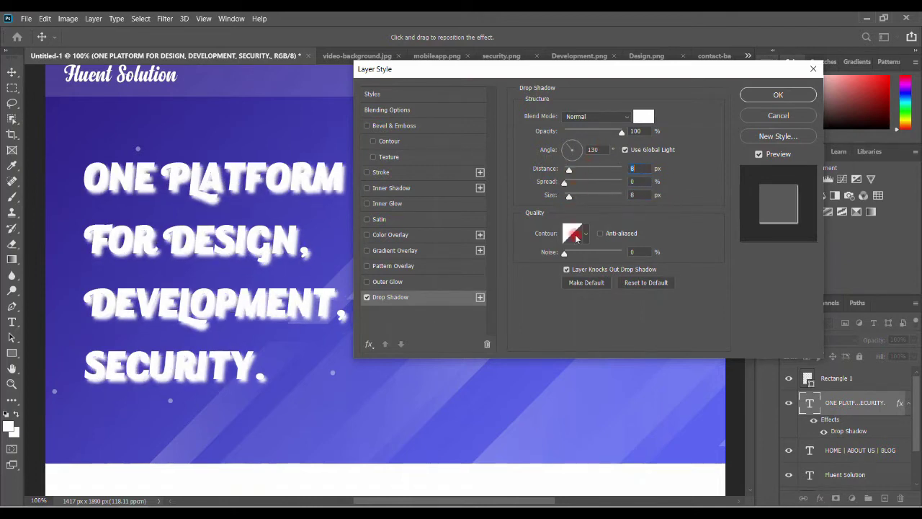
{"action": "left_click_drag", "start_coordinate": [587, 137], "coordinate": [586, 141]}
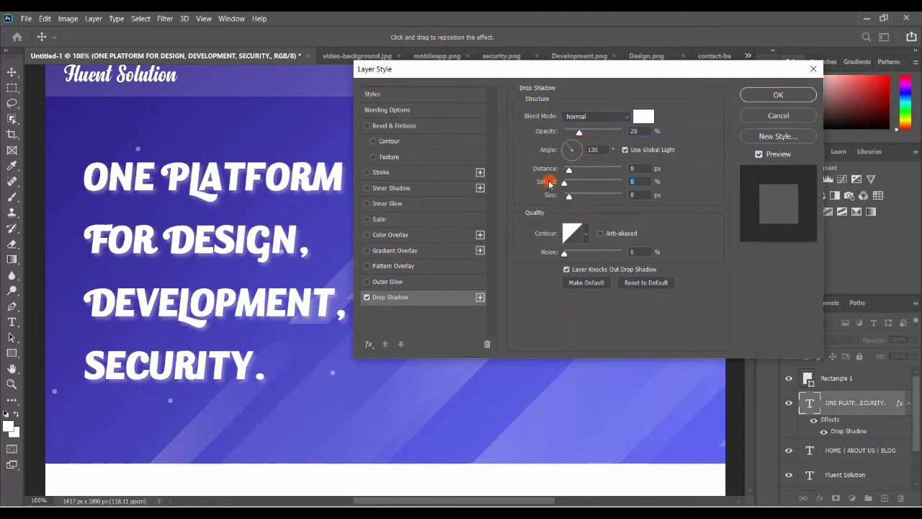
{"action": "left_click_drag", "start_coordinate": [568, 196], "coordinate": [565, 198]}
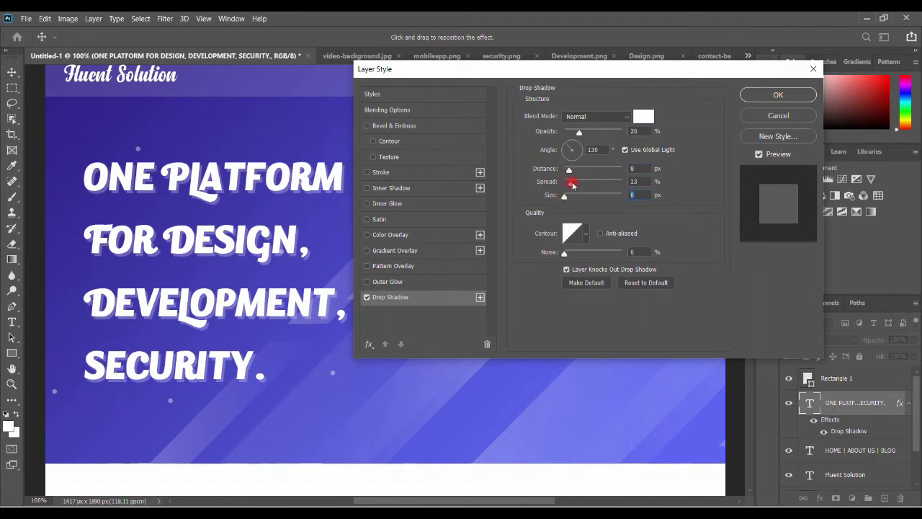
{"action": "left_click_drag", "start_coordinate": [566, 185], "coordinate": [566, 148]}
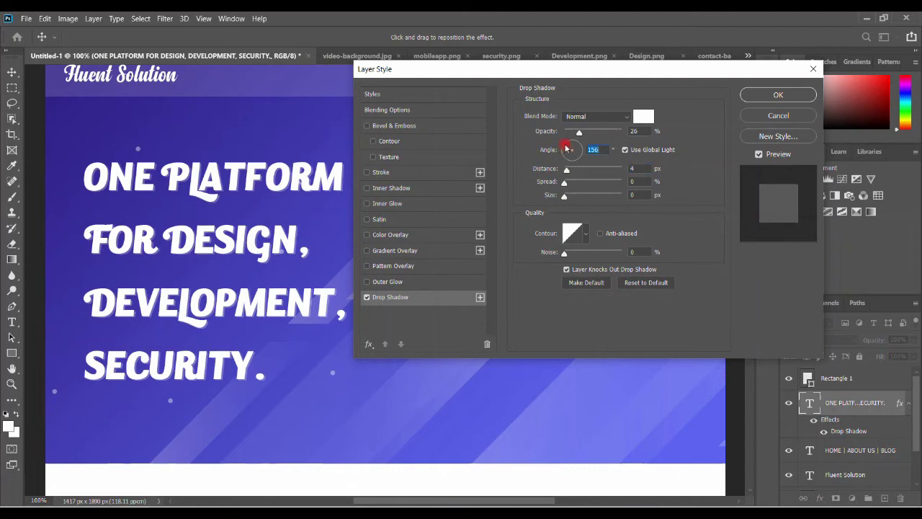
{"action": "left_click_drag", "start_coordinate": [567, 196], "coordinate": [567, 149]}
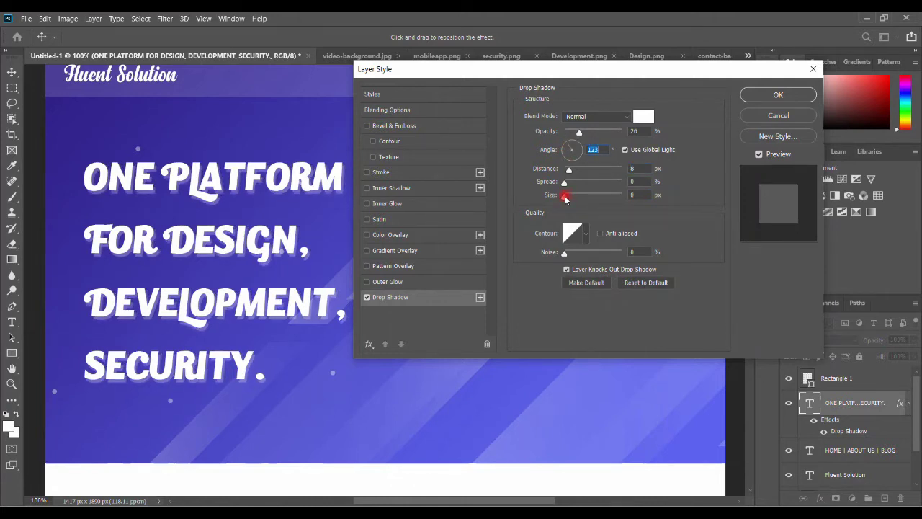
{"action": "left_click", "coordinate": [774, 95]}
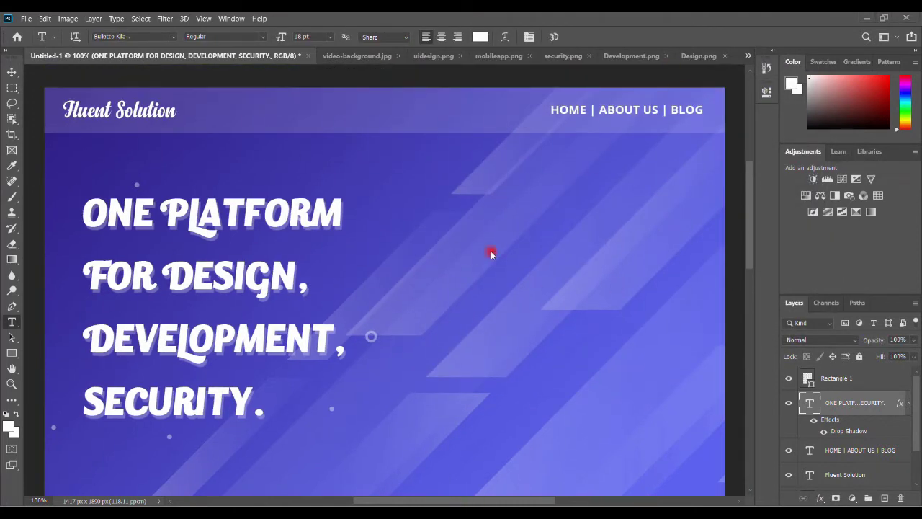
- Bring the uidesign.png laptop in as Layer 2, scaled to 46.17% right of the headline
{"action": "left_click", "coordinate": [433, 56]}
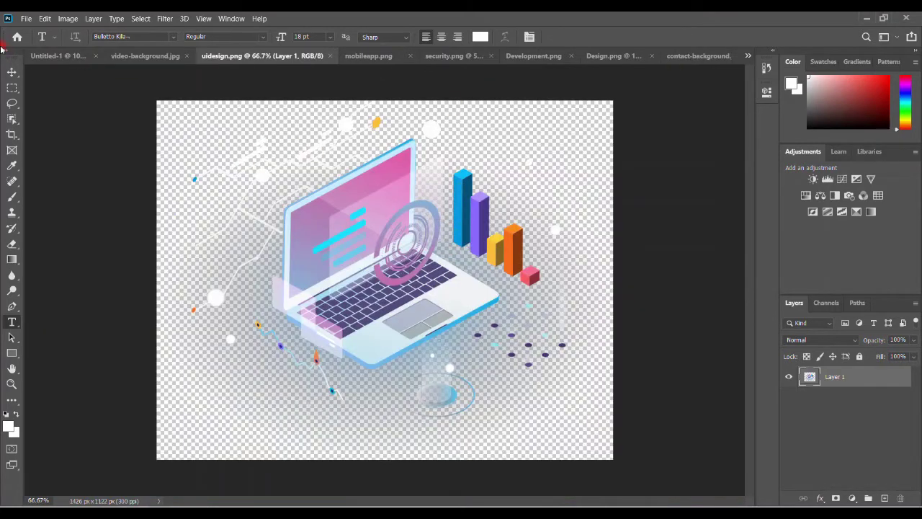
{"action": "left_click", "coordinate": [12, 72]}
{"action": "mouse_move", "coordinate": [367, 299]}
{"action": "left_mouse_down"}
{"action": "mouse_move", "coordinate": [60, 57]}
{"action": "mouse_move", "coordinate": [581, 284]}
{"action": "left_mouse_up"}
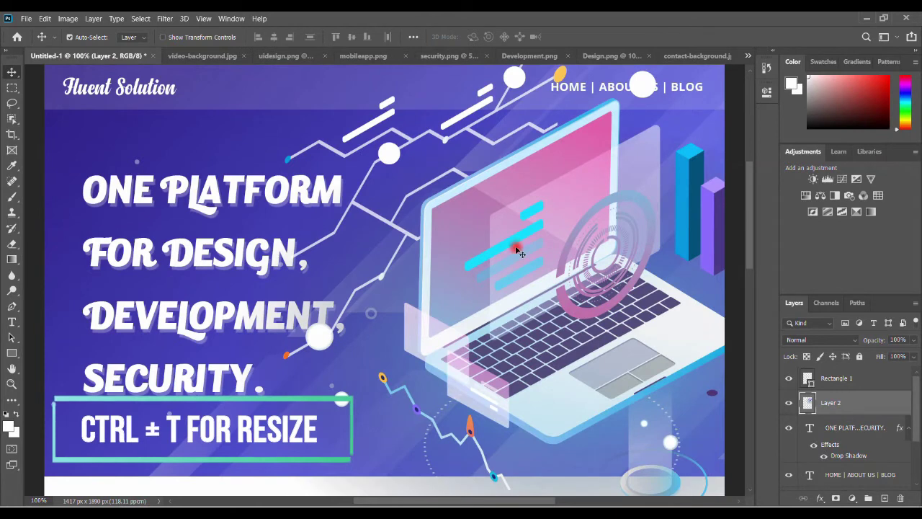
{"action": "key", "text": "ctrl+t"}
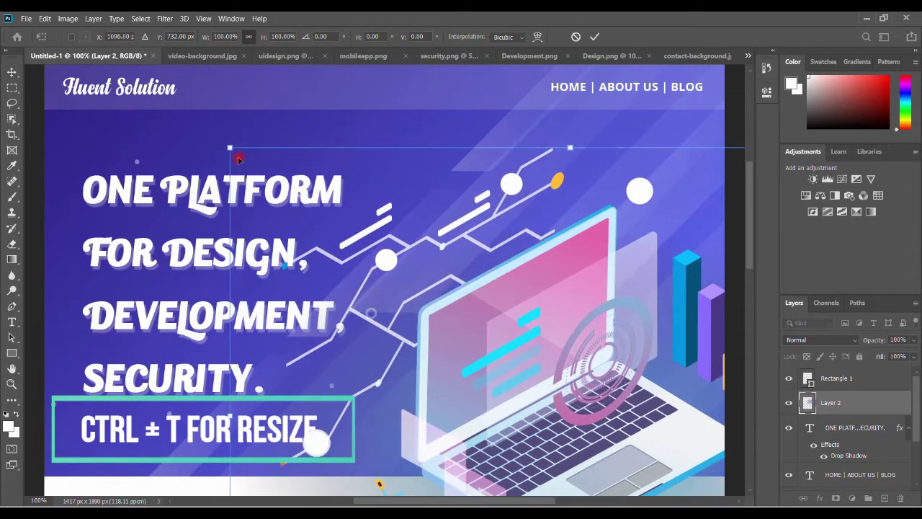
{"action": "left_click_drag", "start_coordinate": [228, 148], "coordinate": [495, 190]}
{"action": "left_click_drag", "start_coordinate": [364, 132], "coordinate": [541, 289]}
{"action": "key", "text": "Return"}
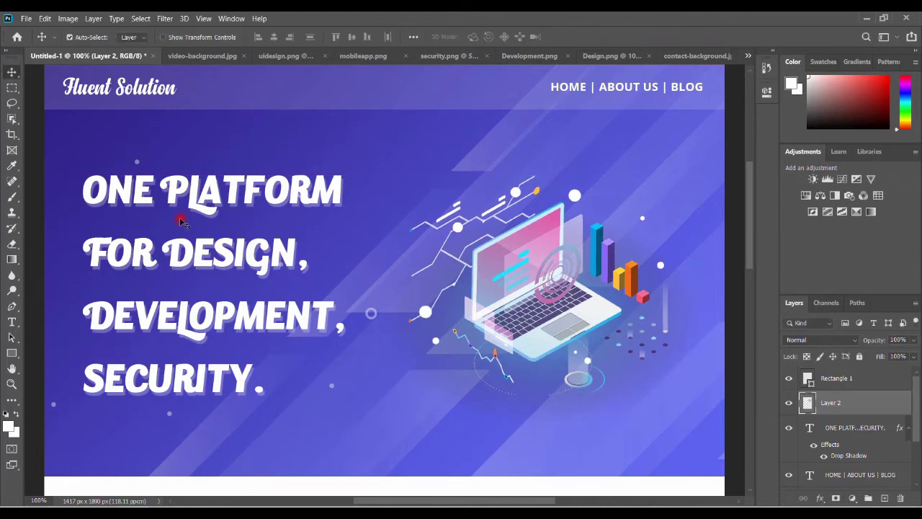
- Drag the Design.png illustration into the mockup as Layer 3
{"action": "scroll", "coordinate": [701, 321], "scroll_direction": "down", "scroll_amount": 1}
{"action": "scroll", "coordinate": [638, 284], "scroll_direction": "down", "scroll_amount": 2}
{"action": "scroll", "coordinate": [638, 284], "scroll_direction": "down", "scroll_amount": 5}
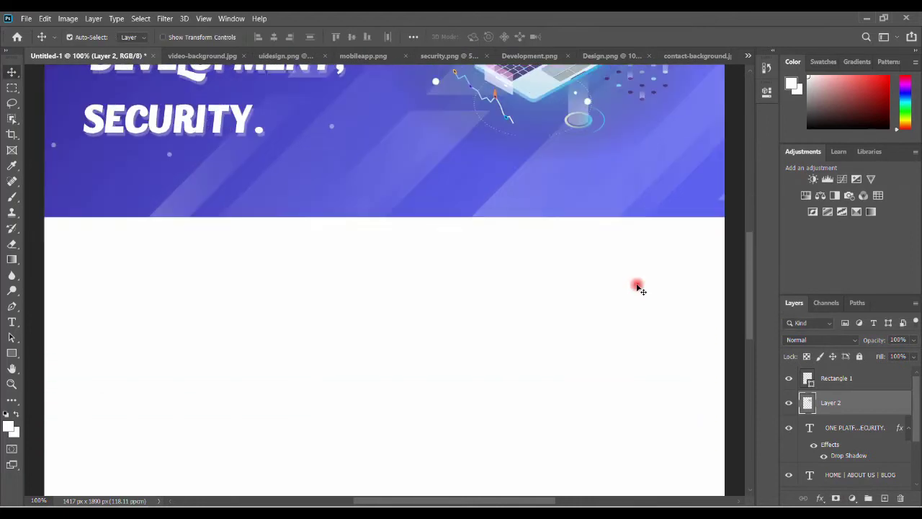
{"action": "scroll", "coordinate": [637, 287], "scroll_direction": "down", "scroll_amount": 3}
{"action": "scroll", "coordinate": [637, 287], "scroll_direction": "down", "scroll_amount": 1}
{"action": "scroll", "coordinate": [637, 286], "scroll_direction": "down", "scroll_amount": 1}
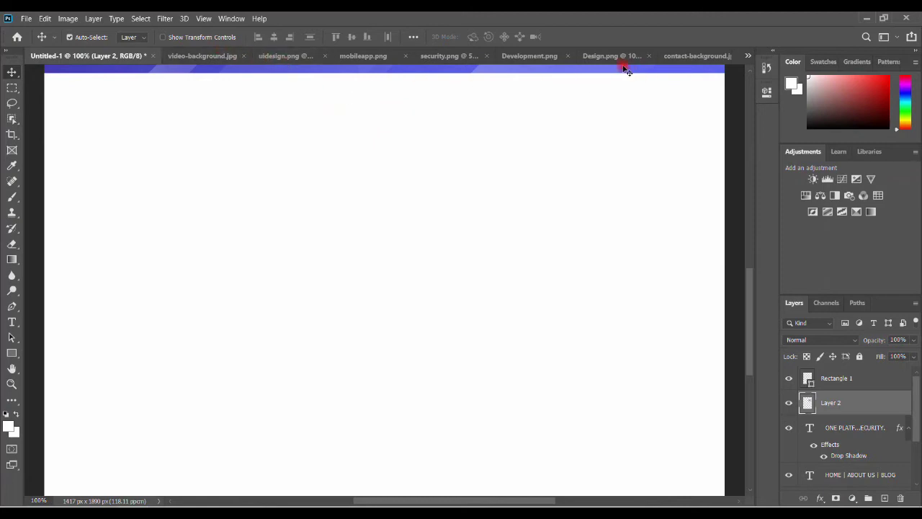
{"action": "left_click", "coordinate": [601, 55]}
{"action": "mouse_move", "coordinate": [362, 306]}
{"action": "left_mouse_down"}
{"action": "mouse_move", "coordinate": [55, 45]}
{"action": "mouse_move", "coordinate": [291, 280]}
{"action": "left_mouse_up"}
- Scale the Design illustration to 70.26% and move it to the lower left
{"action": "key", "text": "ctrl+t"}
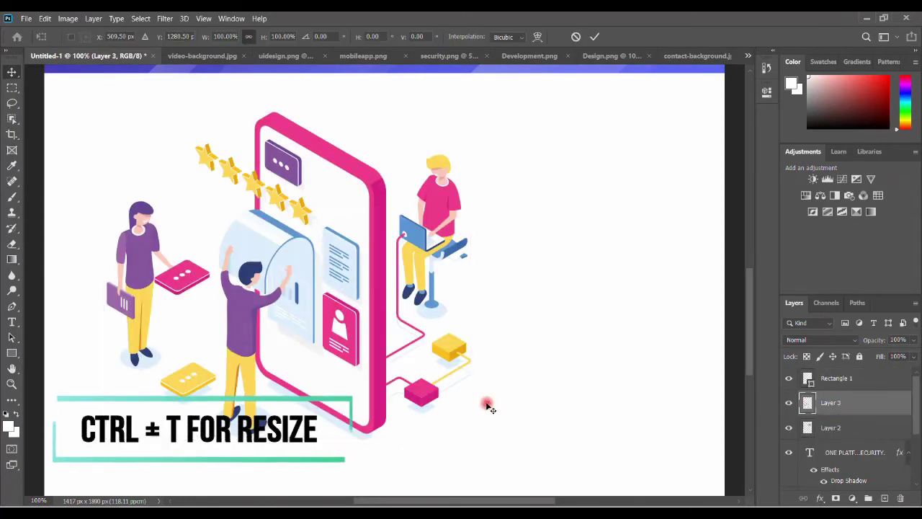
{"action": "left_click_drag", "start_coordinate": [471, 438], "coordinate": [363, 328]}
{"action": "left_click_drag", "start_coordinate": [307, 247], "coordinate": [285, 335]}
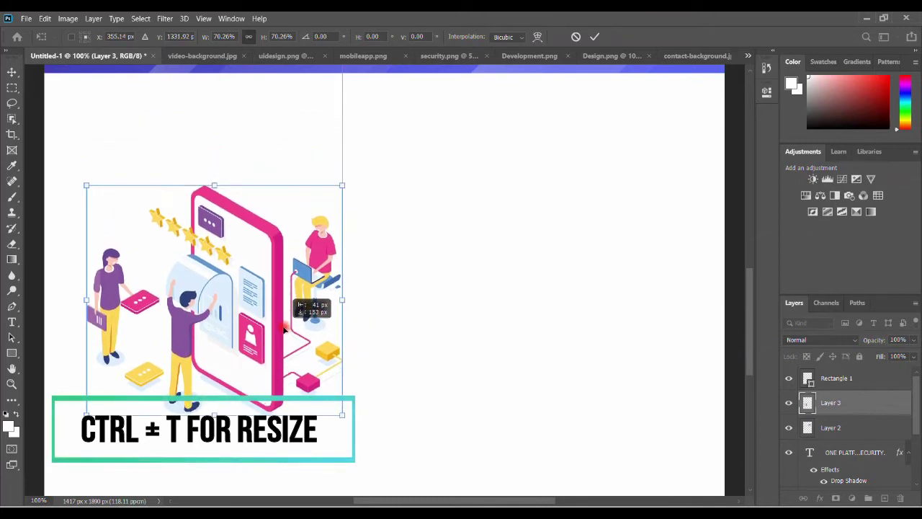
{"action": "key", "text": "Return"}
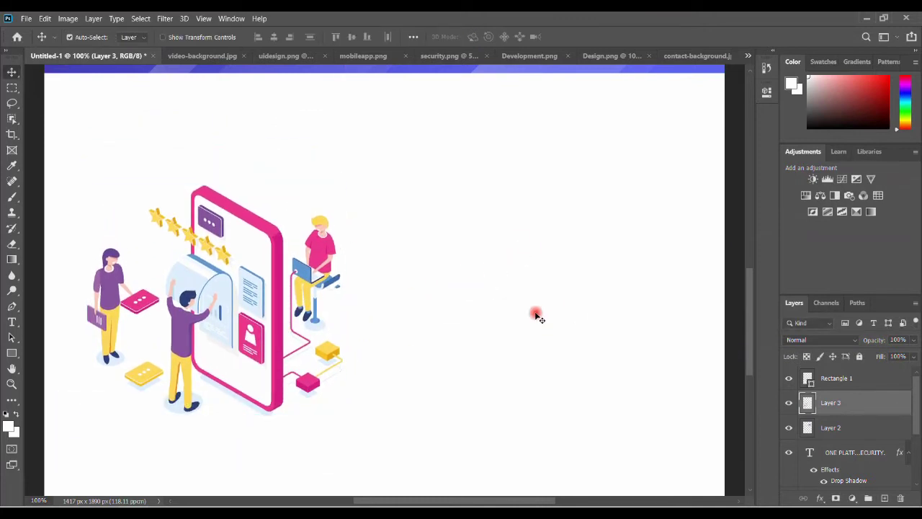
{"action": "left_click", "coordinate": [13, 322]}
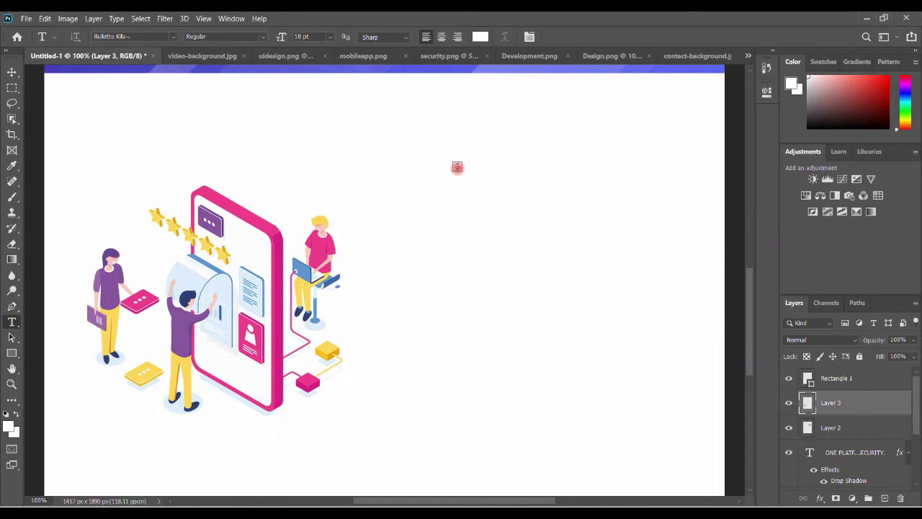
- Add a black 'Design' heading in a text box right of the illustration
{"action": "left_click_drag", "start_coordinate": [445, 176], "coordinate": [702, 219]}
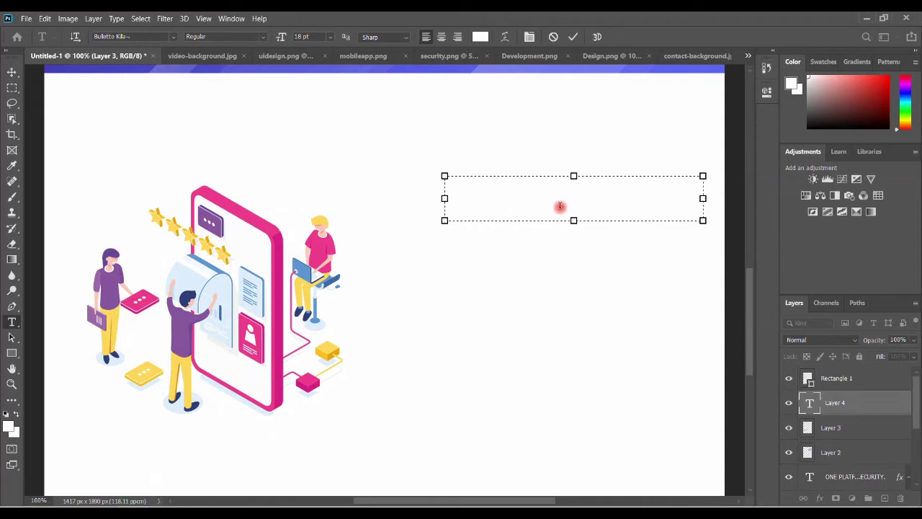
{"action": "left_click", "coordinate": [480, 36]}
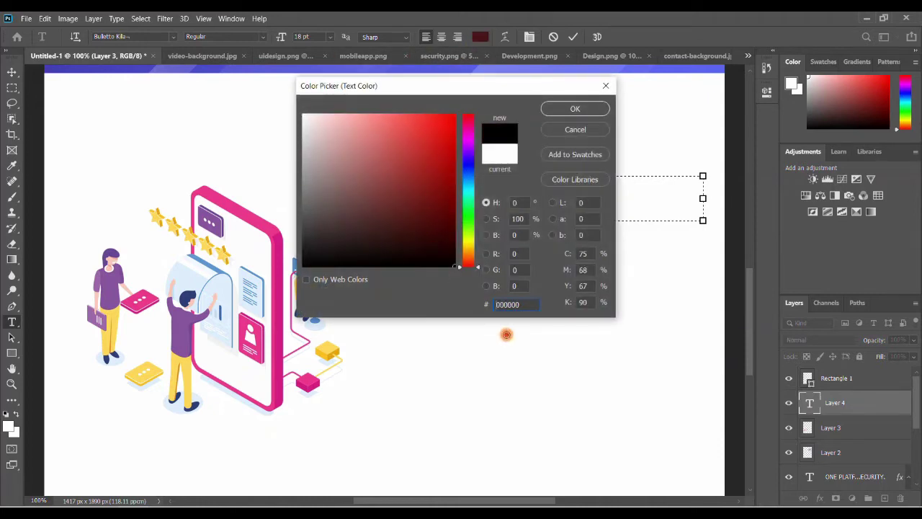
{"action": "left_click", "coordinate": [575, 109]}
{"action": "type", "text": "Design"}
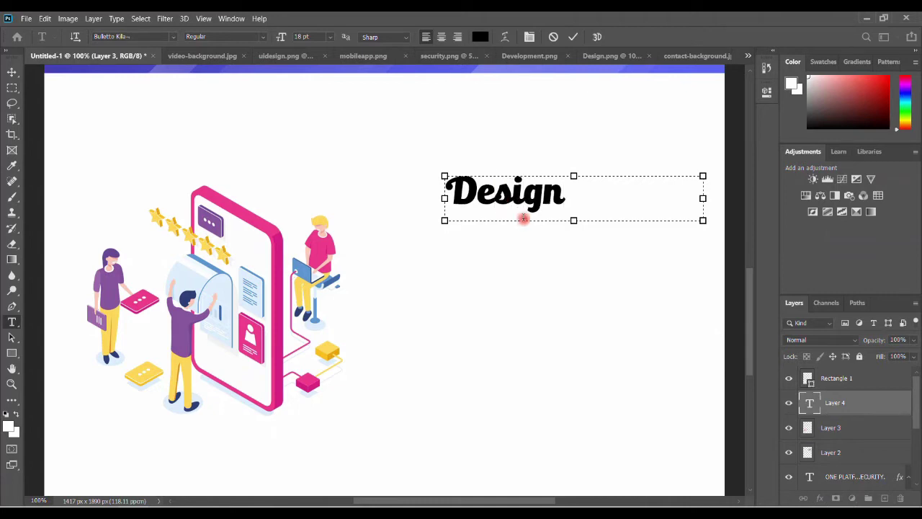
{"action": "key", "text": "ctrl+Return"}
- Move the Design heading and Layer 3 illustration up to align, then duplicate the heading layer
{"action": "left_click_drag", "start_coordinate": [587, 220], "coordinate": [574, 147]}
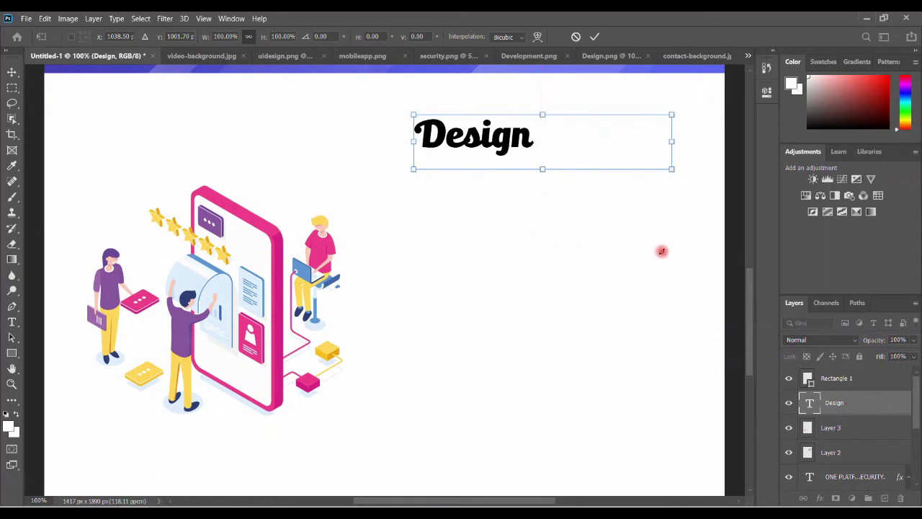
{"action": "key", "text": "Return"}
{"action": "left_click", "coordinate": [850, 427]}
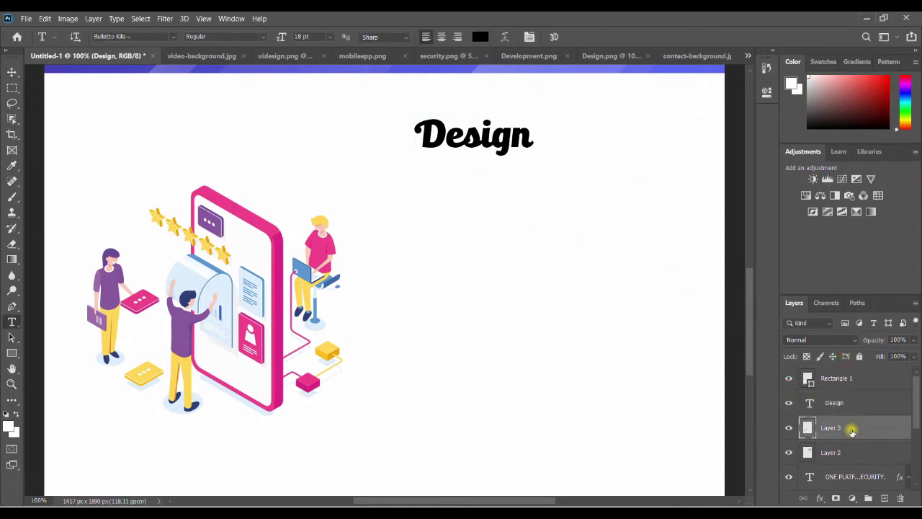
{"action": "key", "text": "ctrl+t"}
{"action": "left_click_drag", "start_coordinate": [224, 330], "coordinate": [207, 267]}
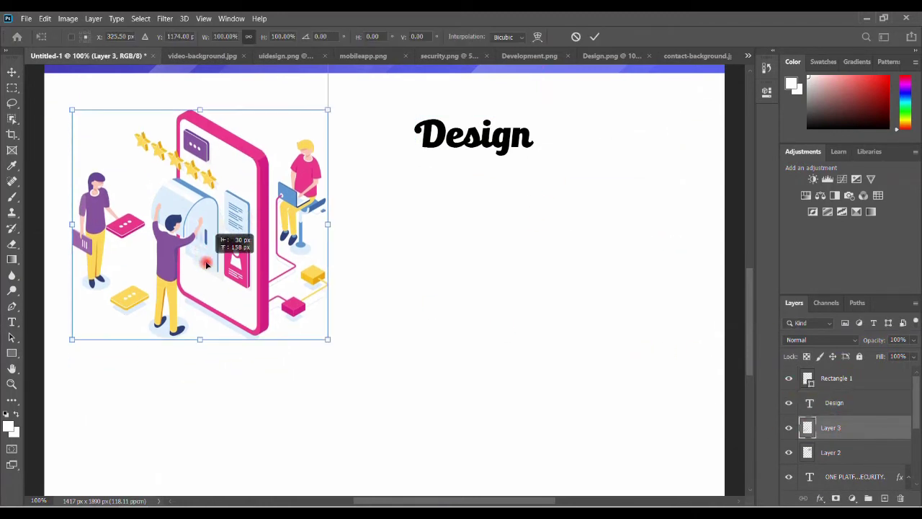
{"action": "left_click", "coordinate": [903, 437]}
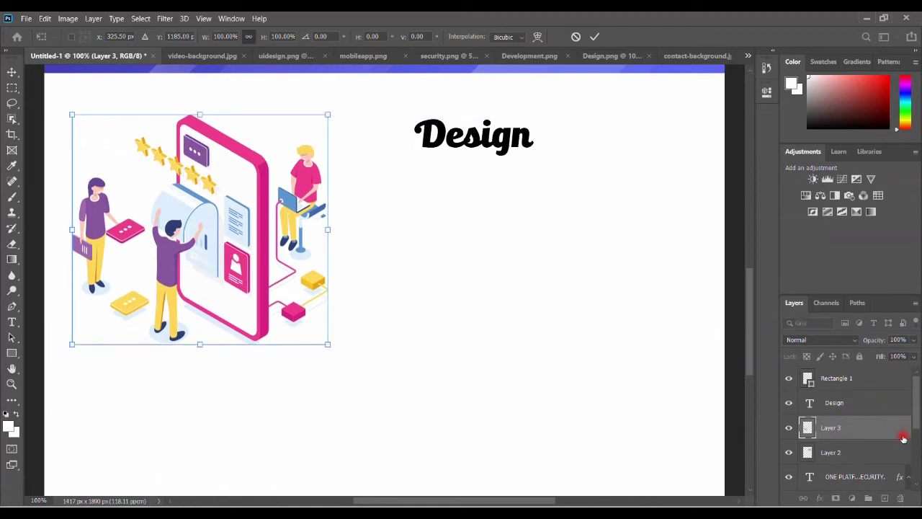
{"action": "key", "text": "t"}
{"action": "left_click", "coordinate": [900, 408]}
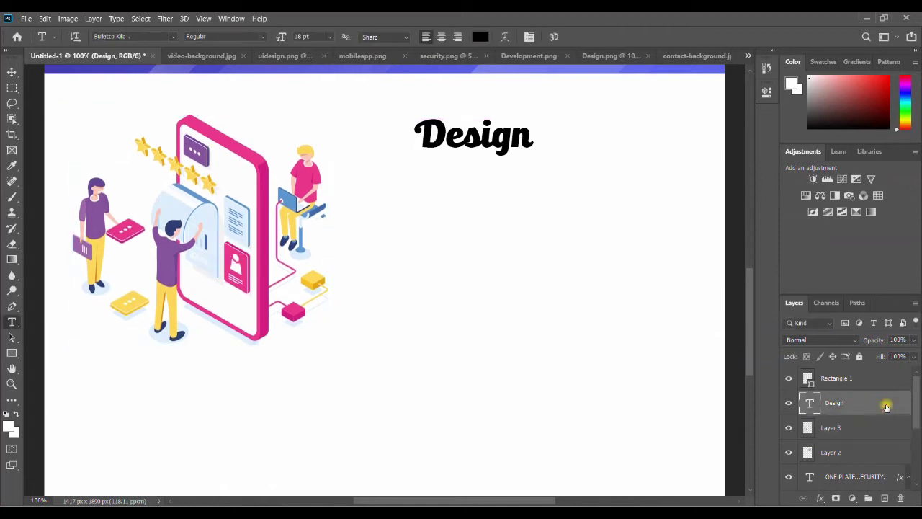
{"action": "key", "text": "ctrl+j"}
- Place the Design copy just below the original and shrink its text to 9 pt
{"action": "key", "text": "ctrl+t"}
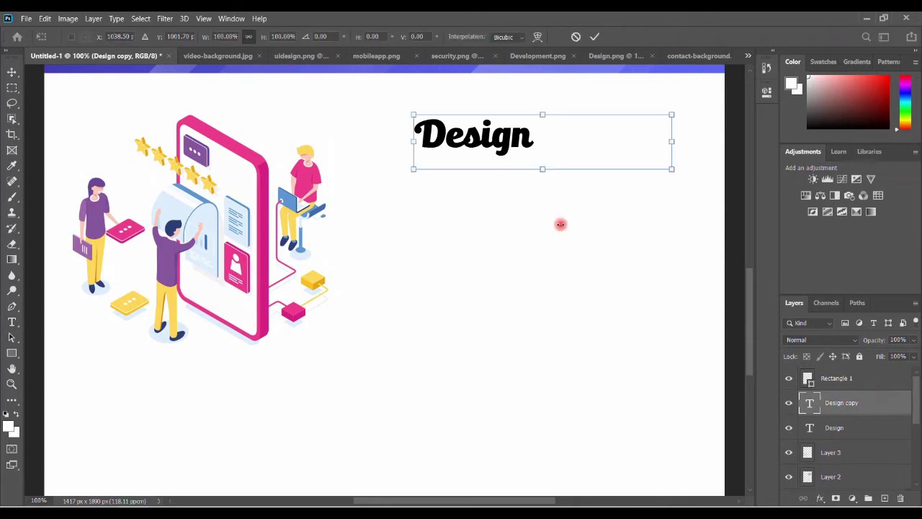
{"action": "left_click_drag", "start_coordinate": [523, 143], "coordinate": [523, 181]}
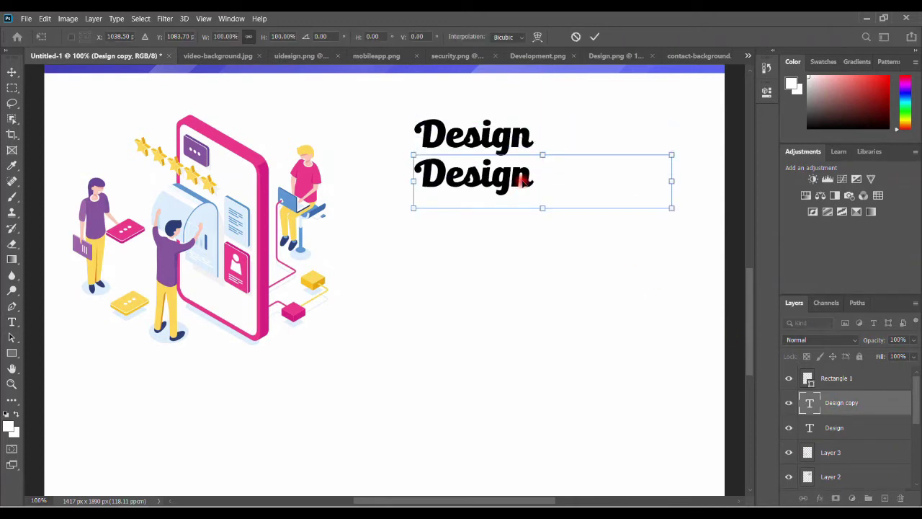
{"action": "key", "text": "Return"}
{"action": "left_click", "coordinate": [510, 190]}
{"action": "left_click_drag", "start_coordinate": [539, 185], "coordinate": [401, 179]}
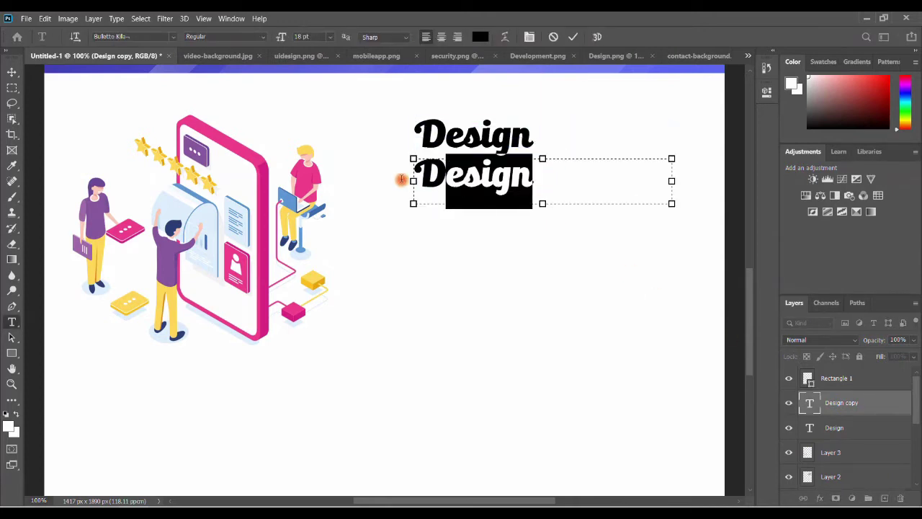
{"action": "left_click", "coordinate": [332, 38]}
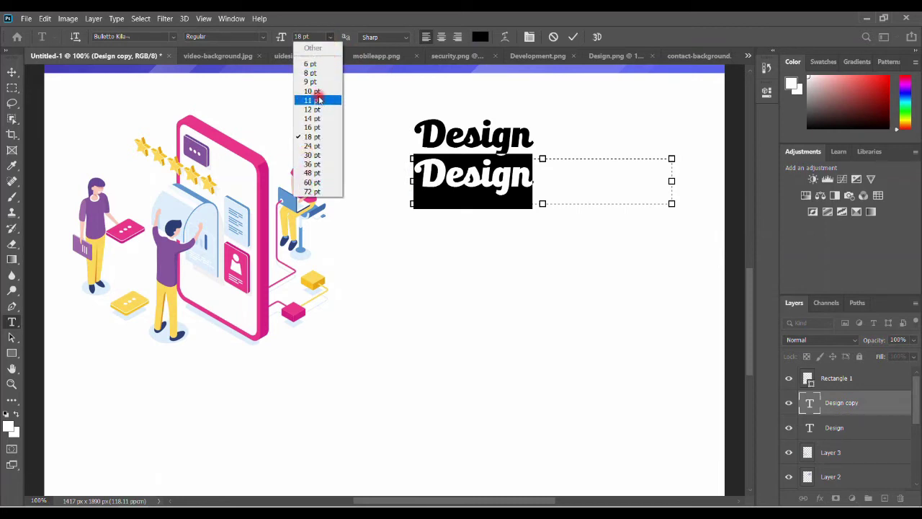
{"action": "left_click", "coordinate": [319, 97]}
{"action": "left_click", "coordinate": [330, 37]}
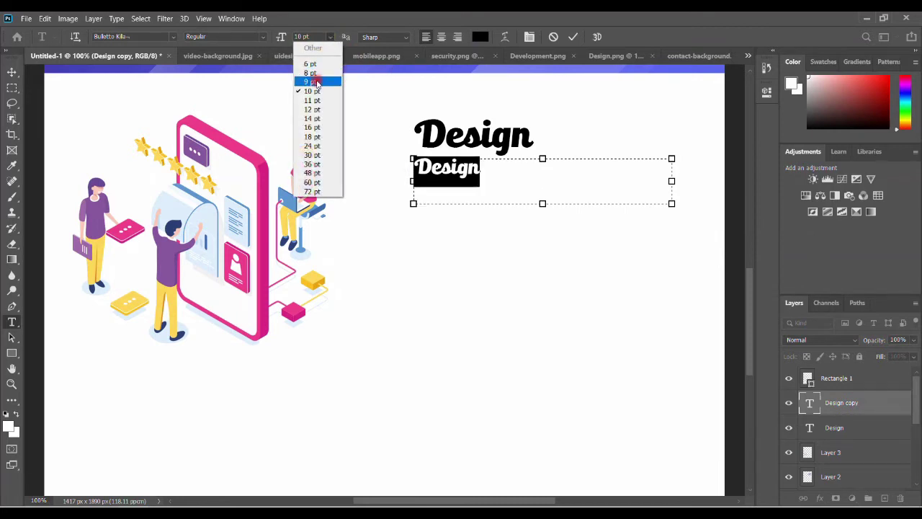
{"action": "left_click", "coordinate": [317, 85]}
- Replace the copy's text with the pasted UI & UX description paragraph in an enlarged box
{"action": "left_click", "coordinate": [489, 183]}
{"action": "key", "text": "ctrl+a"}
{"action": "key", "text": "BackSpace"}
{"action": "left_click_drag", "start_coordinate": [542, 202], "coordinate": [533, 458]}
{"action": "key", "text": "ctrl+v"}
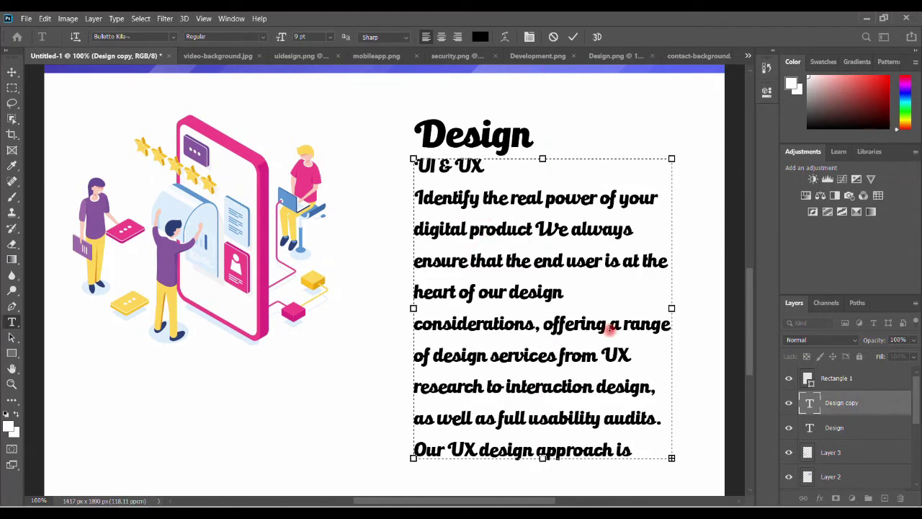
{"action": "key", "text": "ctrl+a"}
- Set the description paragraph to Open Sans Light at 6 pt
{"action": "left_click", "coordinate": [174, 38]}
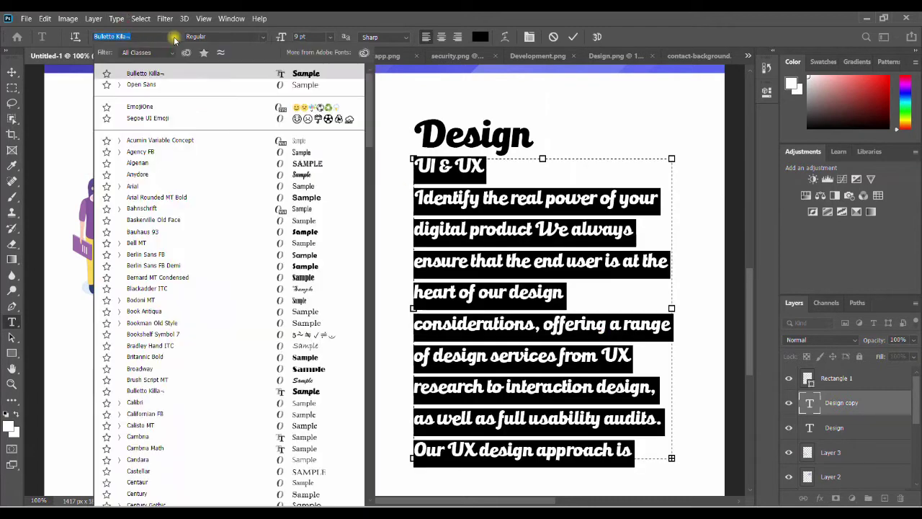
{"action": "type", "text": "san"}
{"action": "key", "text": "BackSpace"}
{"action": "key", "text": "BackSpace"}
{"action": "key", "text": "BackSpace"}
{"action": "type", "text": "ope"}
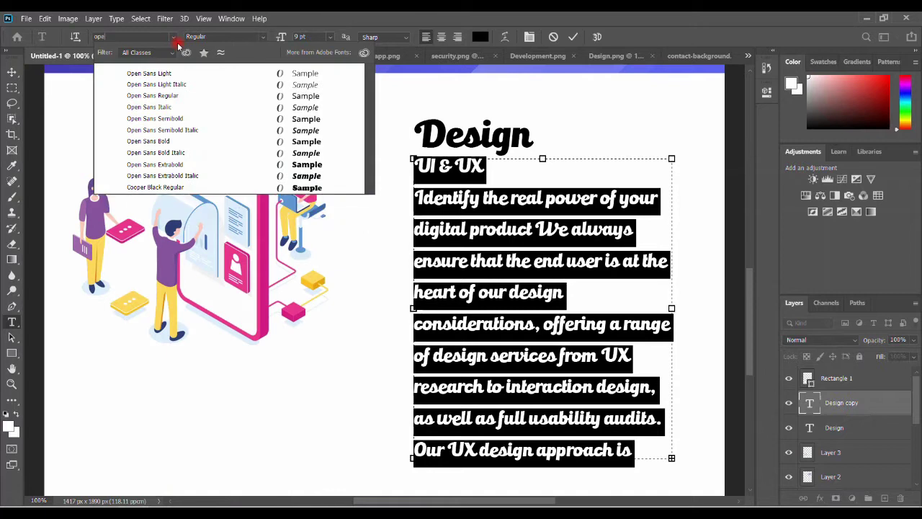
{"action": "left_click", "coordinate": [184, 72]}
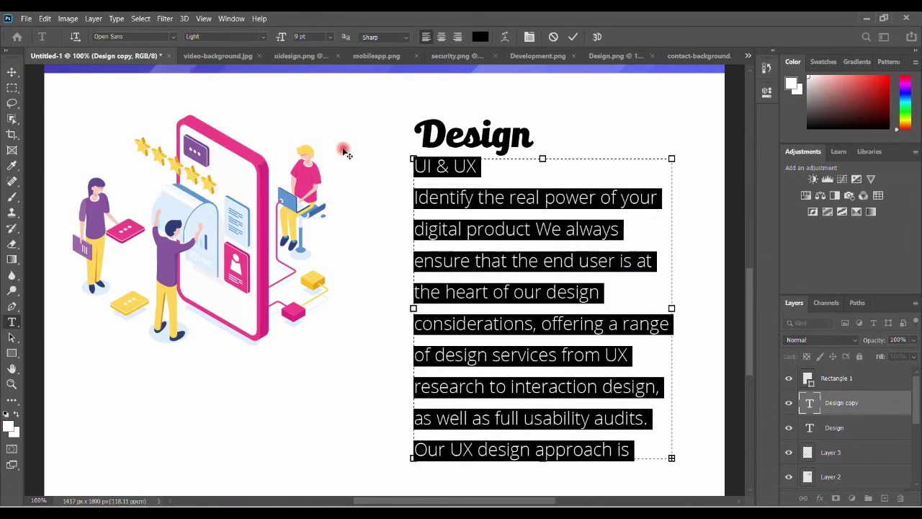
{"action": "left_click", "coordinate": [330, 38]}
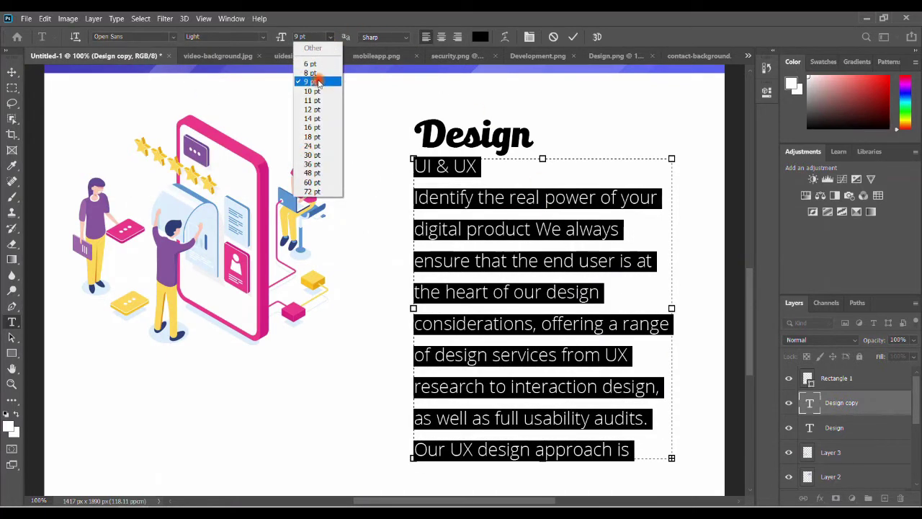
{"action": "left_click", "coordinate": [315, 73]}
{"action": "left_click", "coordinate": [330, 37]}
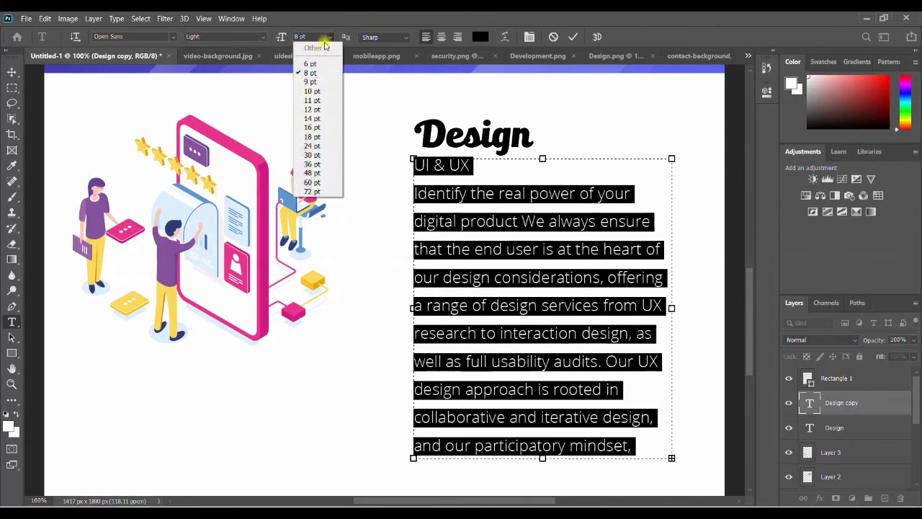
{"action": "left_click", "coordinate": [314, 61]}
- Make the UI & UX subtitle line bold italic
{"action": "left_click", "coordinate": [580, 428]}
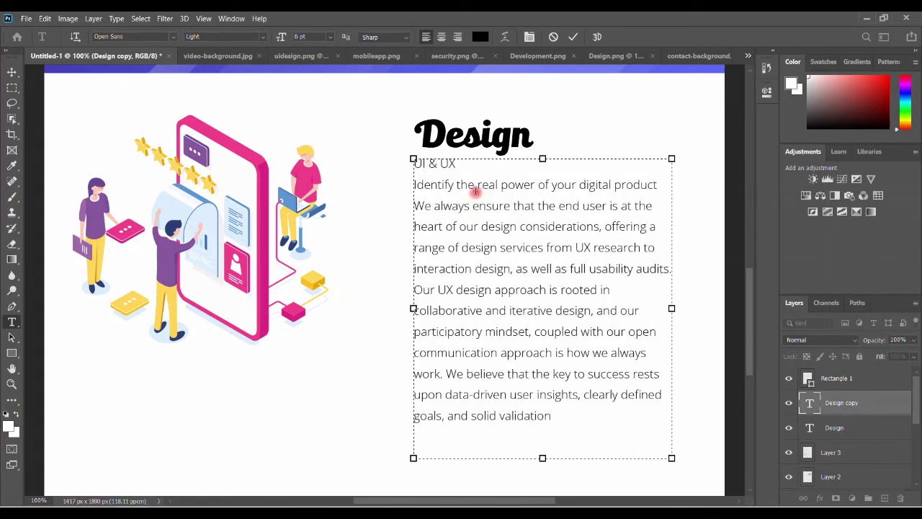
{"action": "left_click_drag", "start_coordinate": [465, 170], "coordinate": [396, 165]}
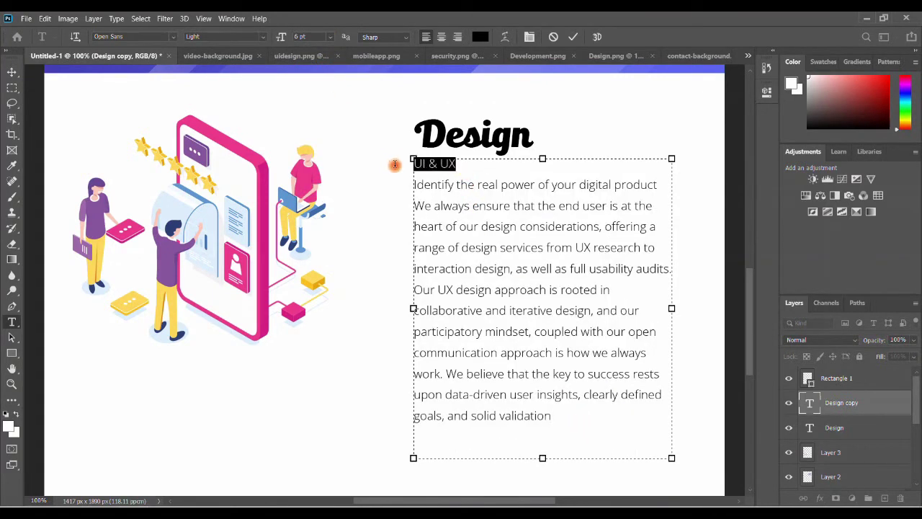
{"action": "left_click", "coordinate": [261, 37]}
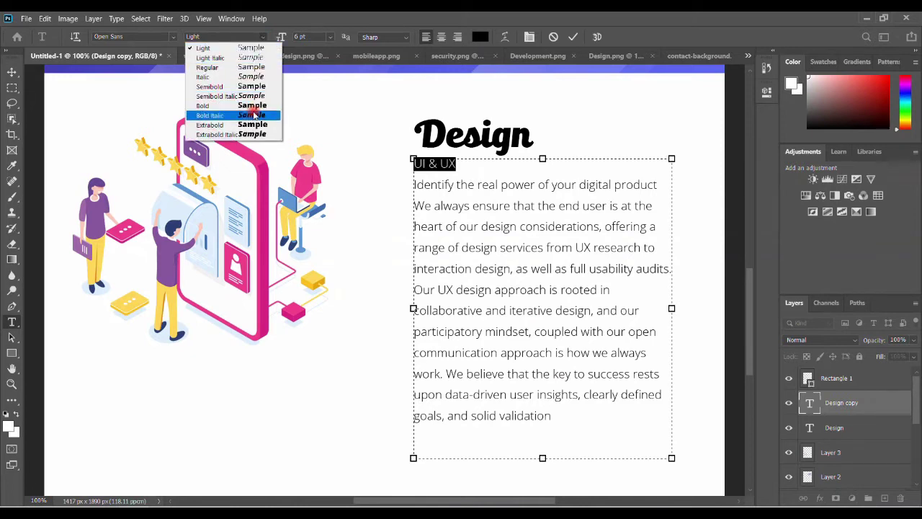
{"action": "left_click", "coordinate": [253, 116]}
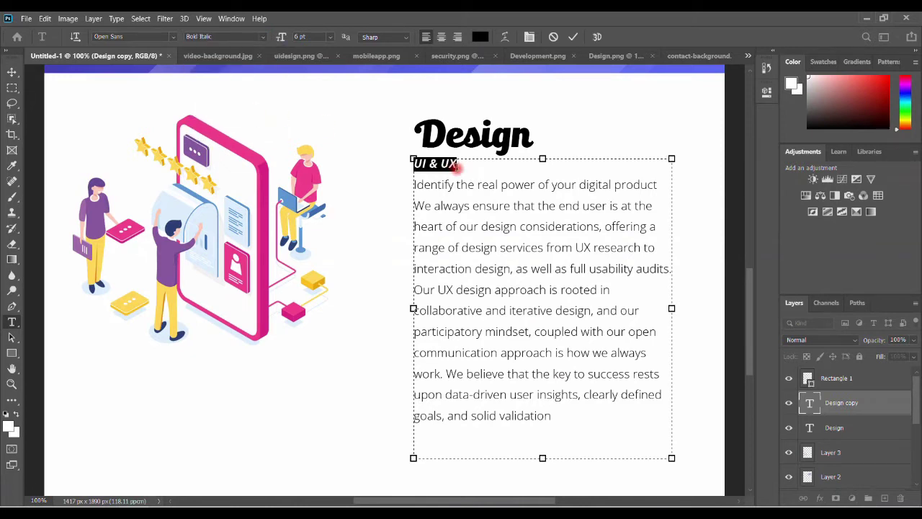
{"action": "left_click", "coordinate": [456, 167]}
{"action": "key", "text": "Escape"}
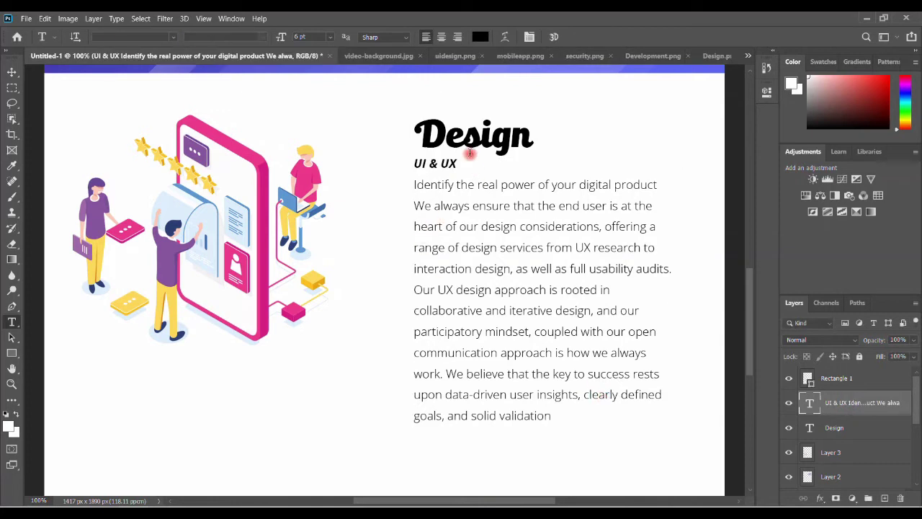
- Change the Design heading font to Open Sans Semibold Italic
{"action": "left_click_drag", "start_coordinate": [552, 140], "coordinate": [234, 48]}
{"action": "left_click", "coordinate": [133, 36]}
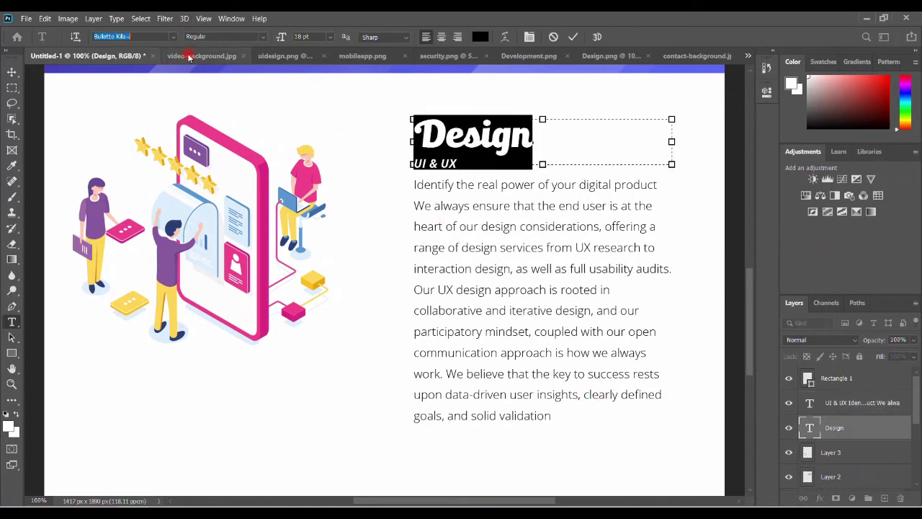
{"action": "type", "text": "ope"}
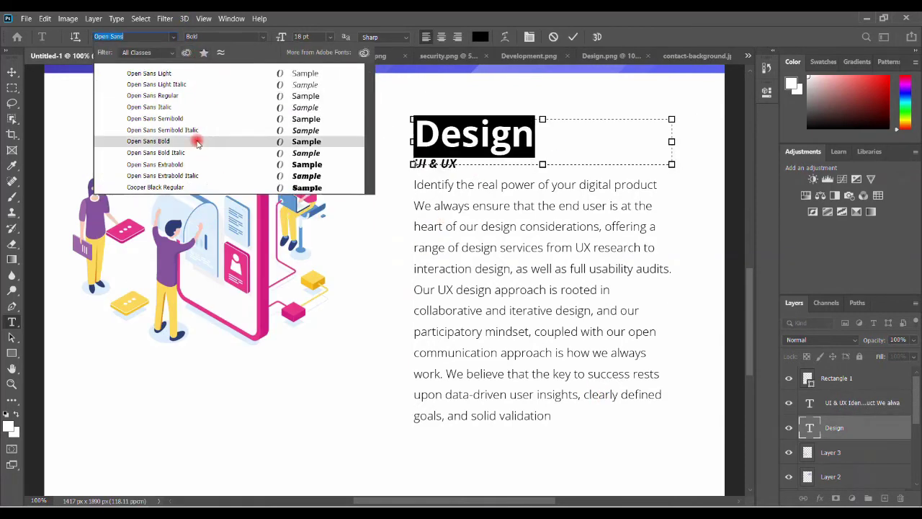
{"action": "left_click", "coordinate": [197, 132]}
{"action": "left_click", "coordinate": [545, 154]}
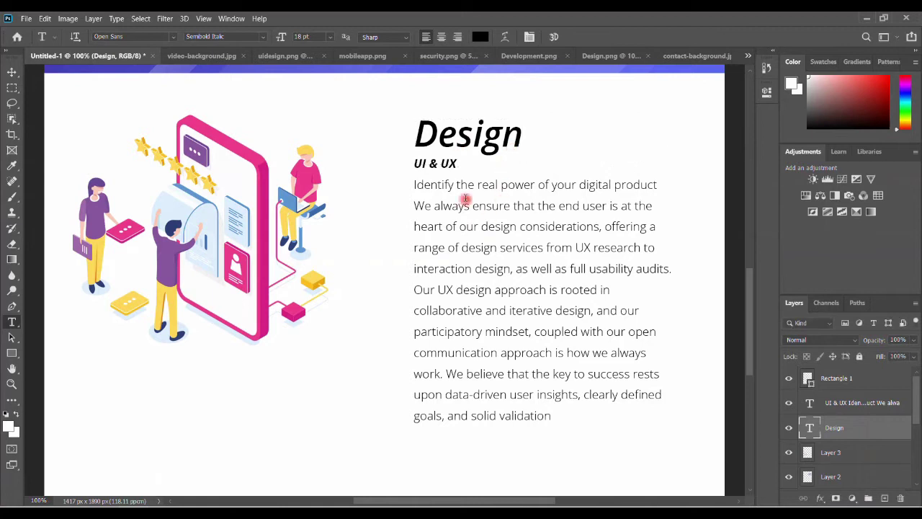
- Recolour the UI & UX subtitle grey
{"action": "left_click_drag", "start_coordinate": [458, 163], "coordinate": [376, 158]}
{"action": "left_click", "coordinate": [480, 36]}
{"action": "left_click_drag", "start_coordinate": [323, 196], "coordinate": [298, 212]}
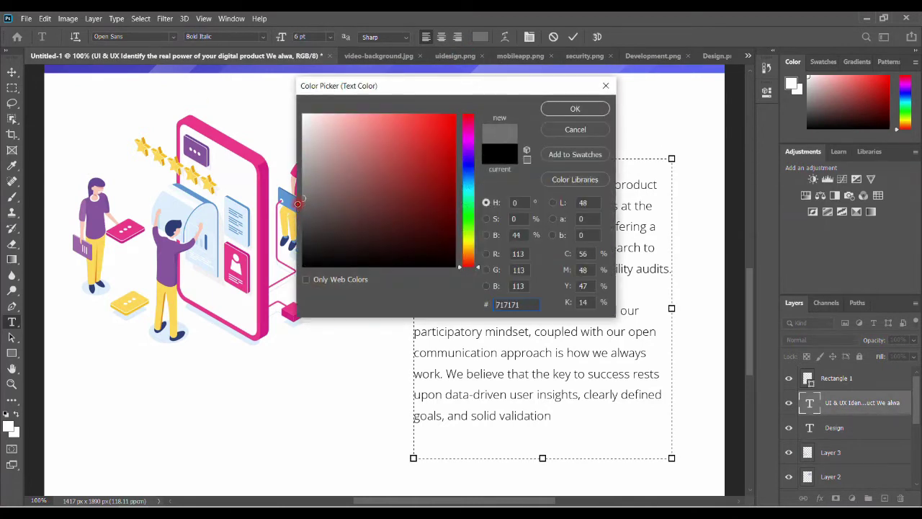
{"action": "left_click", "coordinate": [553, 108]}
{"action": "left_click", "coordinate": [557, 429]}
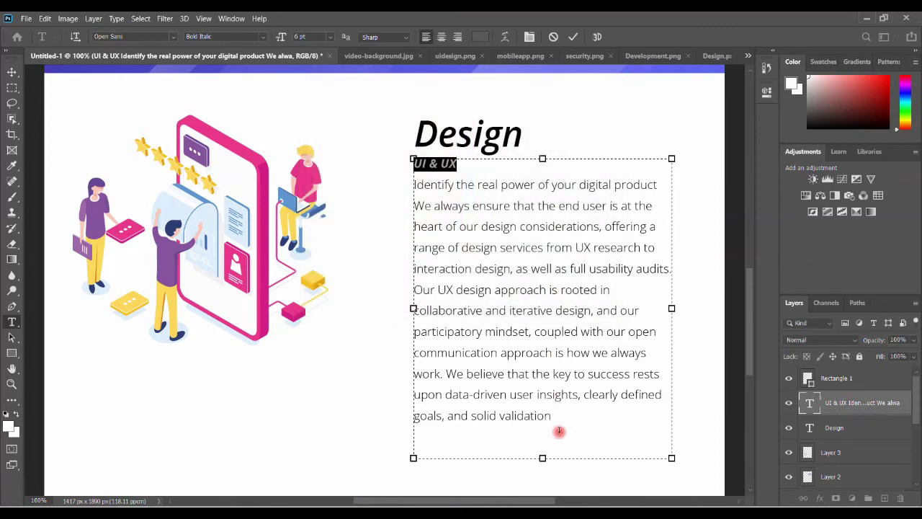
{"action": "key", "text": "ctrl+Return"}
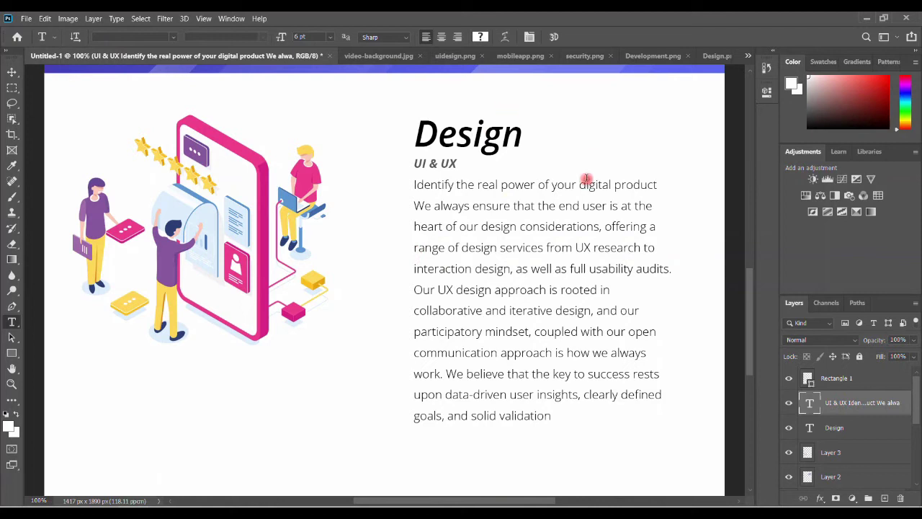
- Switch the Design heading to upright Open Sans Semibold
{"action": "left_click_drag", "start_coordinate": [522, 144], "coordinate": [415, 137]}
{"action": "left_click", "coordinate": [223, 36]}
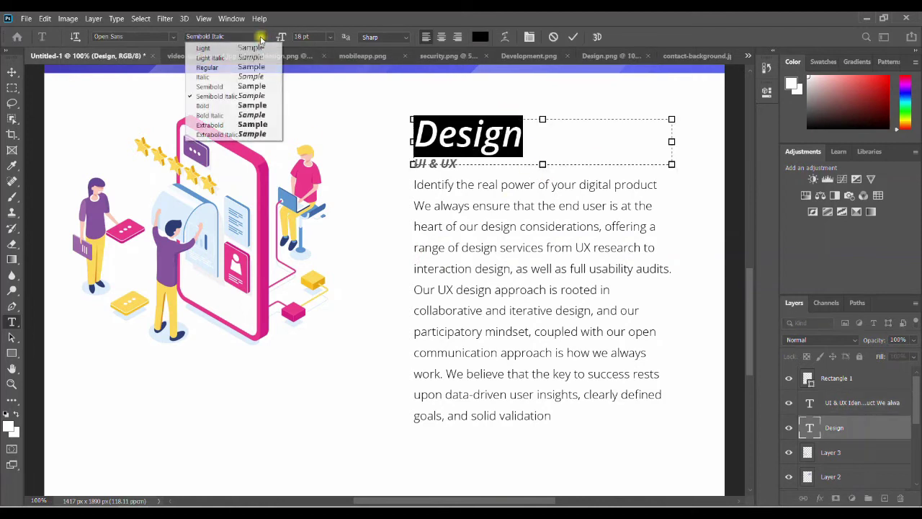
{"action": "left_click", "coordinate": [243, 86]}
{"action": "left_click", "coordinate": [554, 154]}
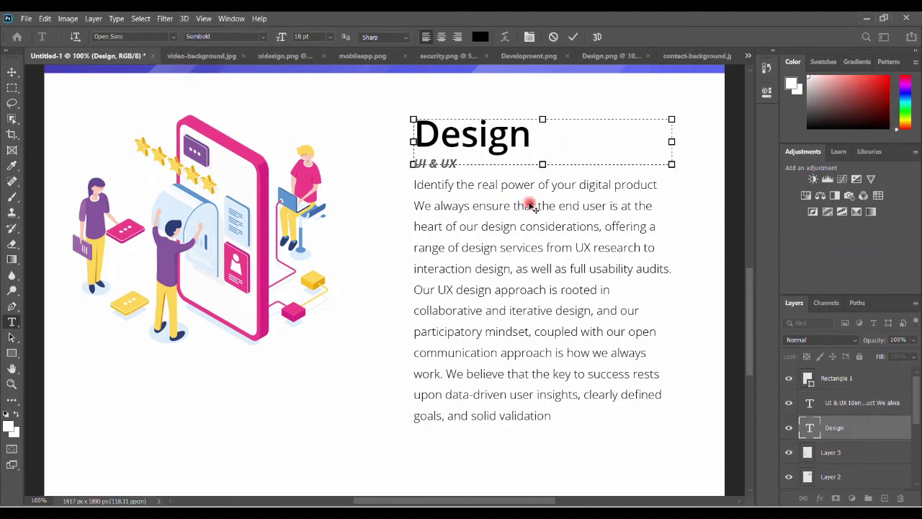
{"action": "key", "text": "ctrl+Return"}
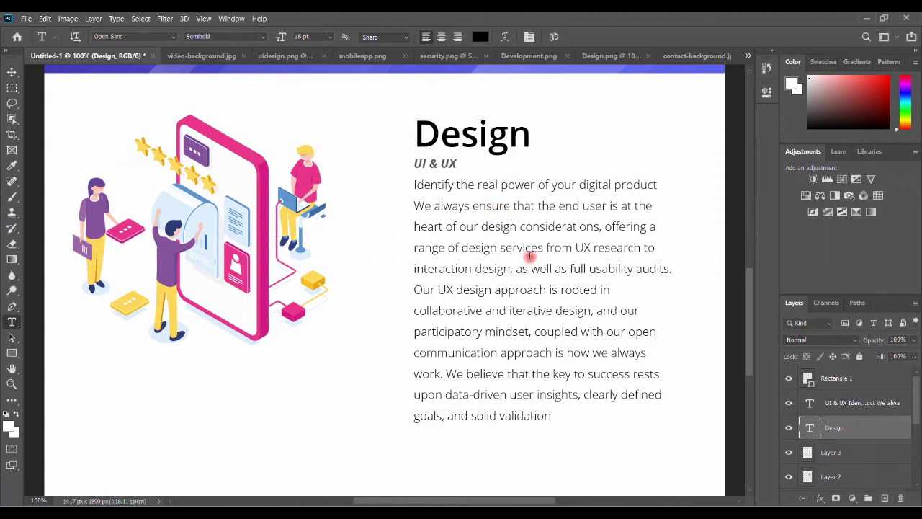
- Delete a stray empty text layer and shift the Design heading slightly left
{"action": "left_click", "coordinate": [583, 147]}
{"action": "key", "text": "ctrl+Return"}
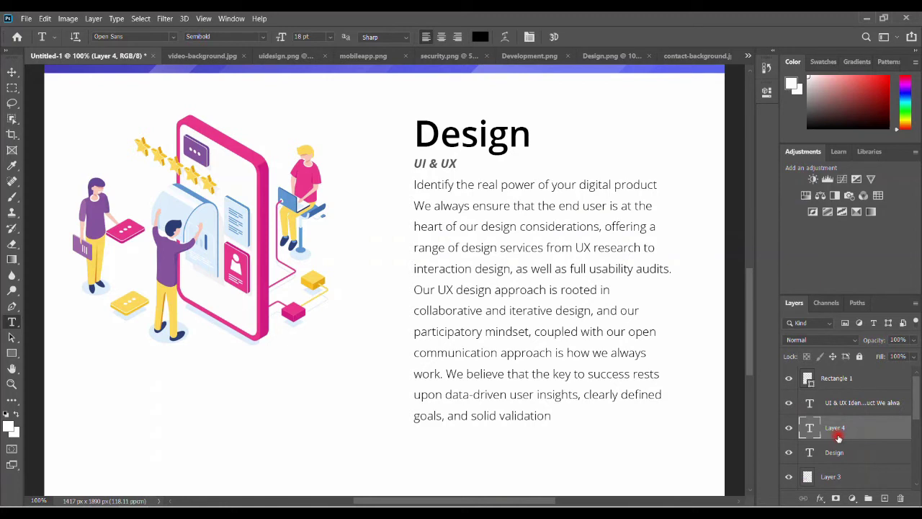
{"action": "key", "text": "Delete"}
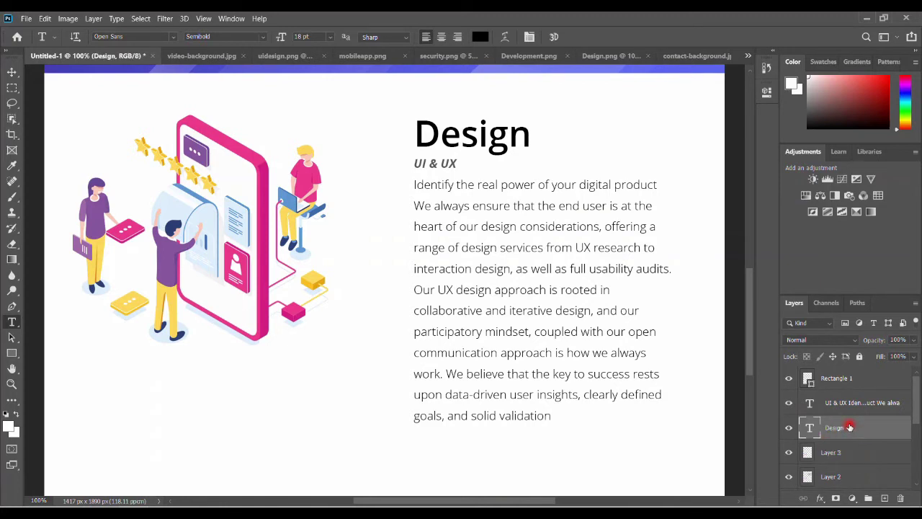
{"action": "key", "text": "ctrl+t"}
{"action": "left_click_drag", "start_coordinate": [511, 146], "coordinate": [500, 144]}
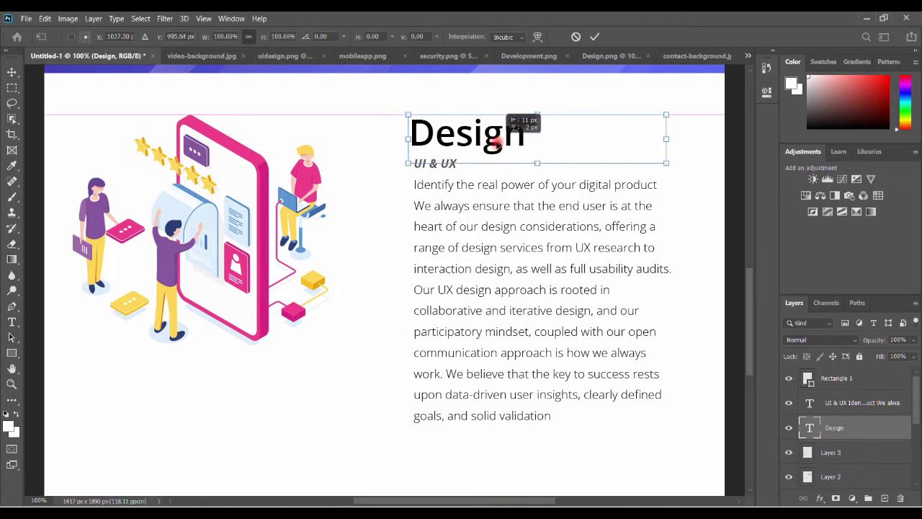
{"action": "key", "text": "Return"}
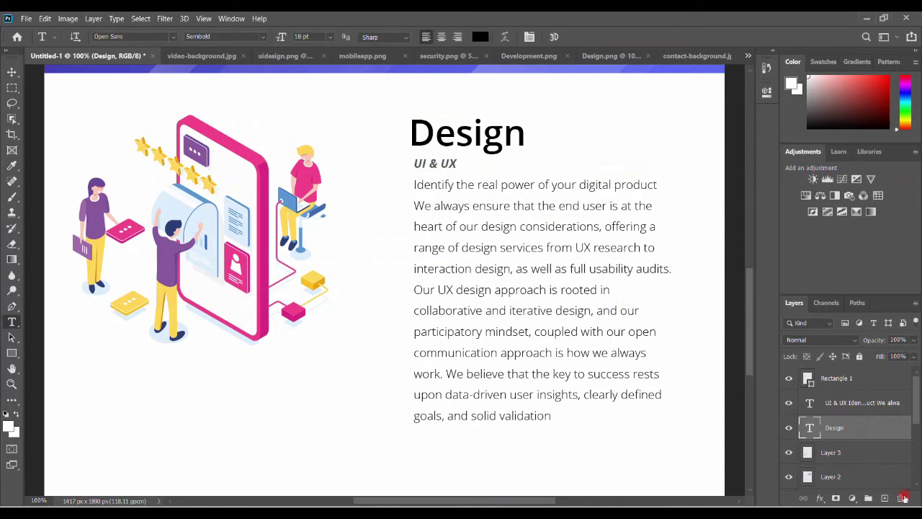
- Group the Design heading and UI & UX text layers into Group 1
{"action": "left_click", "coordinate": [789, 429]}
{"action": "left_click", "coordinate": [789, 428]}
{"action": "left_click", "coordinate": [789, 404]}
{"action": "left_click", "coordinate": [789, 405]}
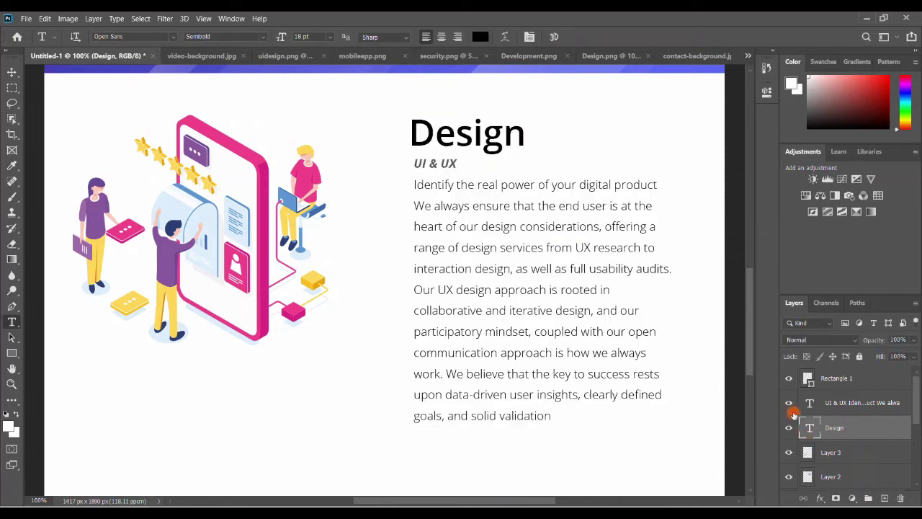
{"action": "left_click", "coordinate": [874, 409], "text": "ctrl"}
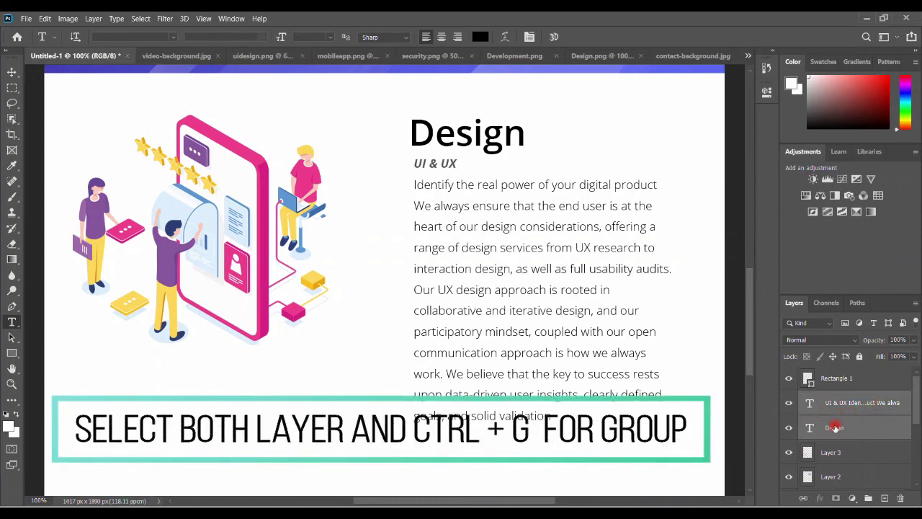
{"action": "key", "text": "ctrl+g"}
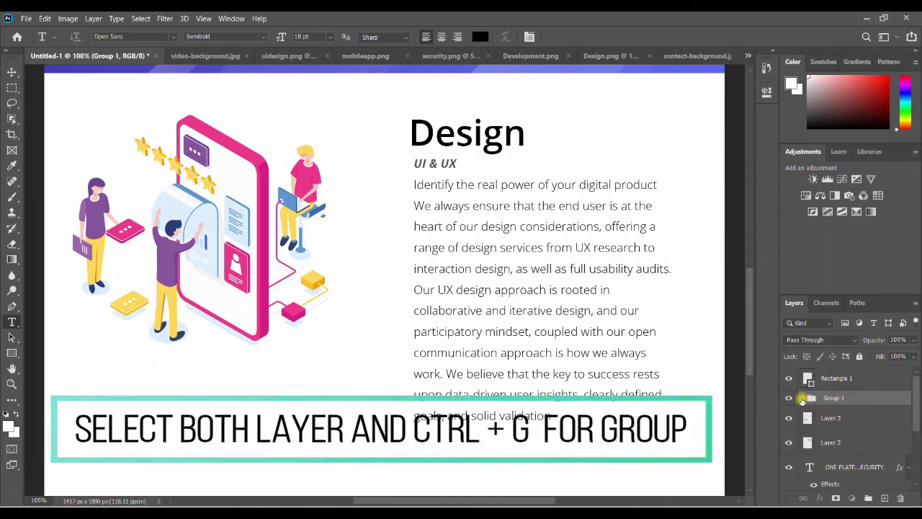
{"action": "left_click", "coordinate": [802, 398]}
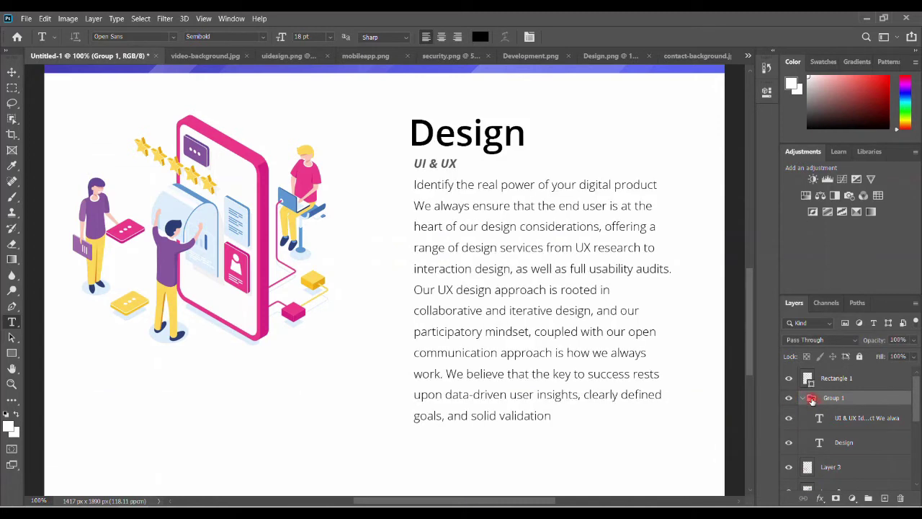
{"action": "left_click", "coordinate": [802, 399]}
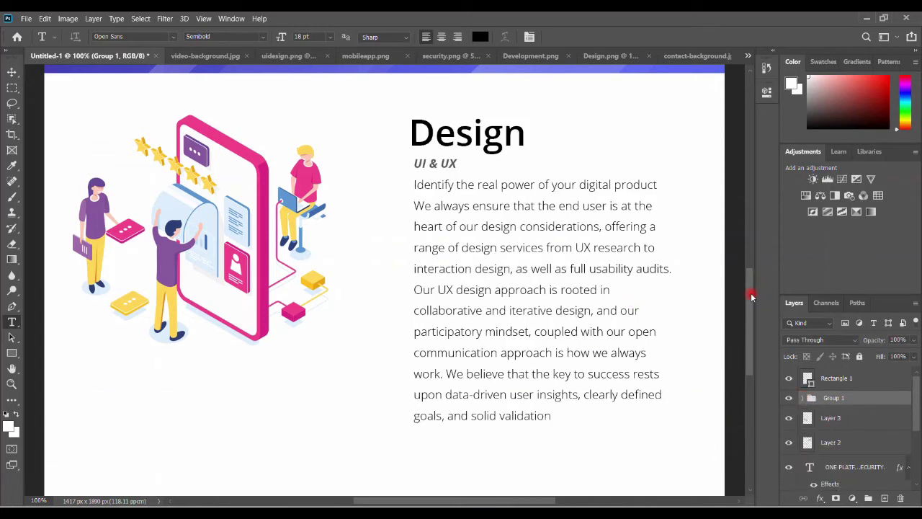
- Crop-extend the canvas downward to 1417 × 3395 px, leaving blank space below
{"action": "left_click_drag", "start_coordinate": [751, 296], "coordinate": [745, 351]}
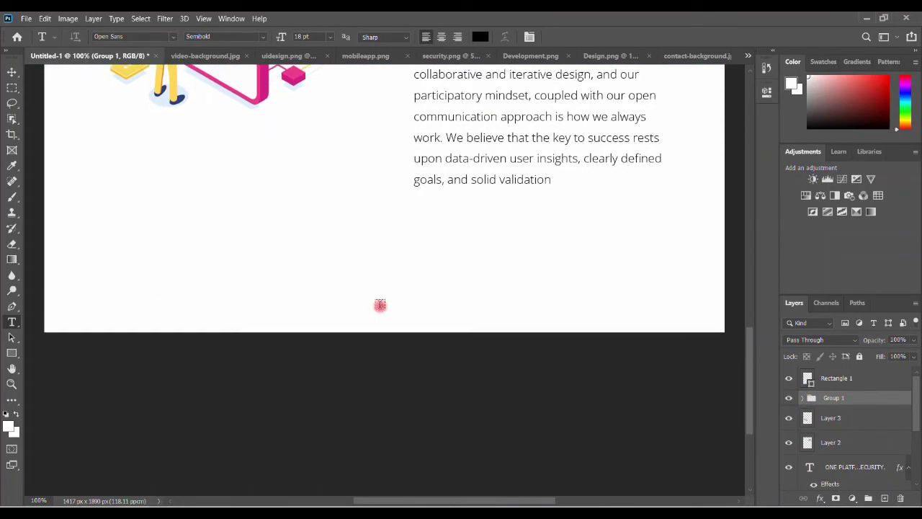
{"action": "left_click", "coordinate": [12, 134]}
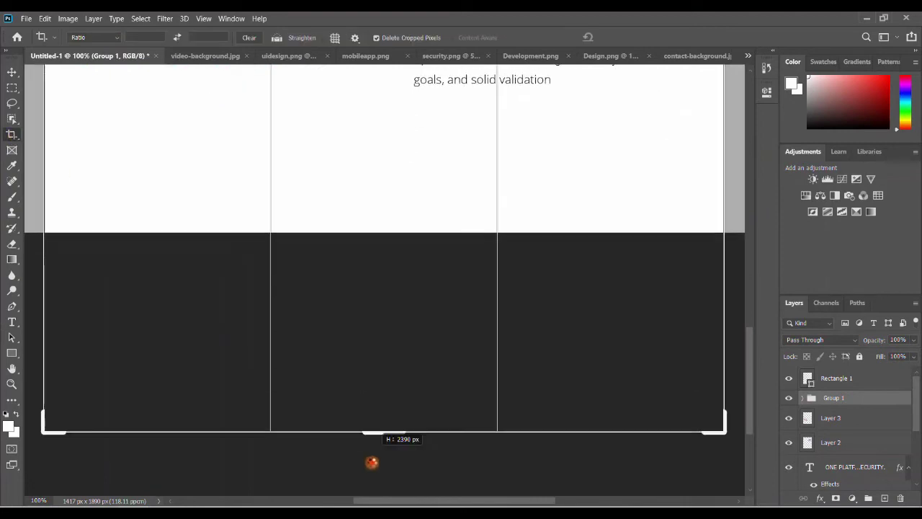
{"action": "left_click_drag", "start_coordinate": [384, 334], "coordinate": [385, 494]}
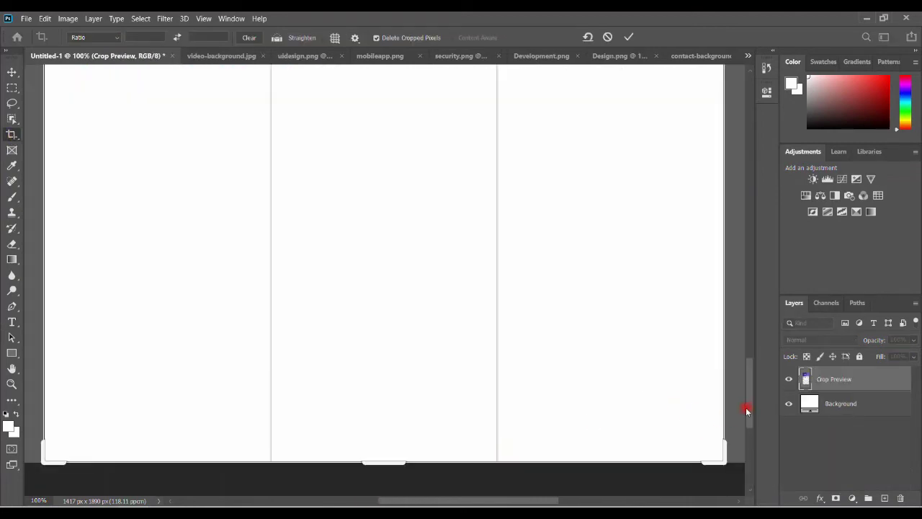
{"action": "left_click_drag", "start_coordinate": [747, 406], "coordinate": [747, 276]}
{"action": "left_click", "coordinate": [12, 74]}
{"action": "left_click_drag", "start_coordinate": [744, 285], "coordinate": [744, 315]}
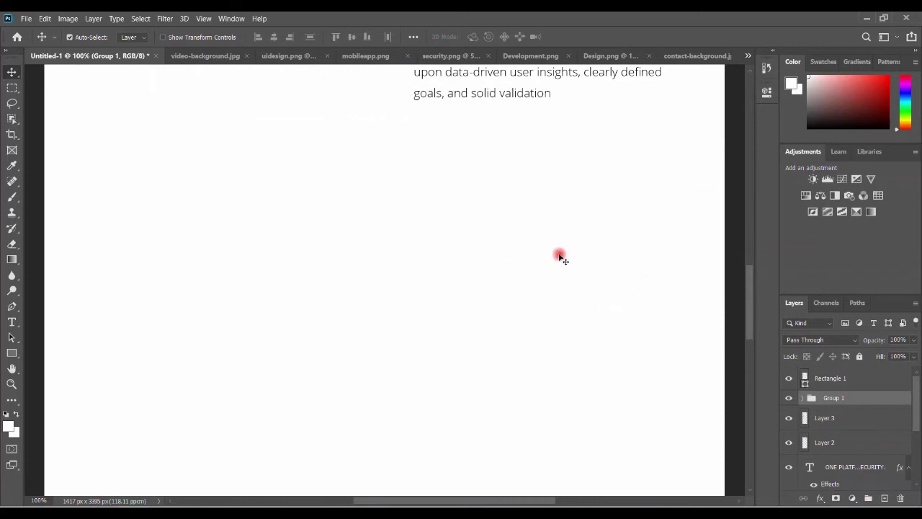
- Drag the Development.png illustration into the mockup and scale it to about 35% below Design
{"action": "left_click", "coordinate": [530, 55]}
{"action": "left_click_drag", "start_coordinate": [445, 259], "coordinate": [196, 93]}
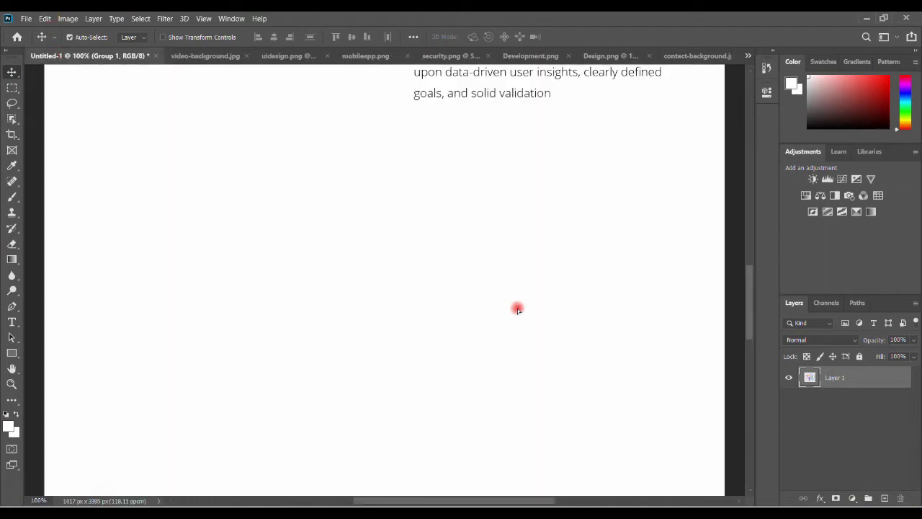
{"action": "left_click_drag", "start_coordinate": [58, 61], "coordinate": [511, 302]}
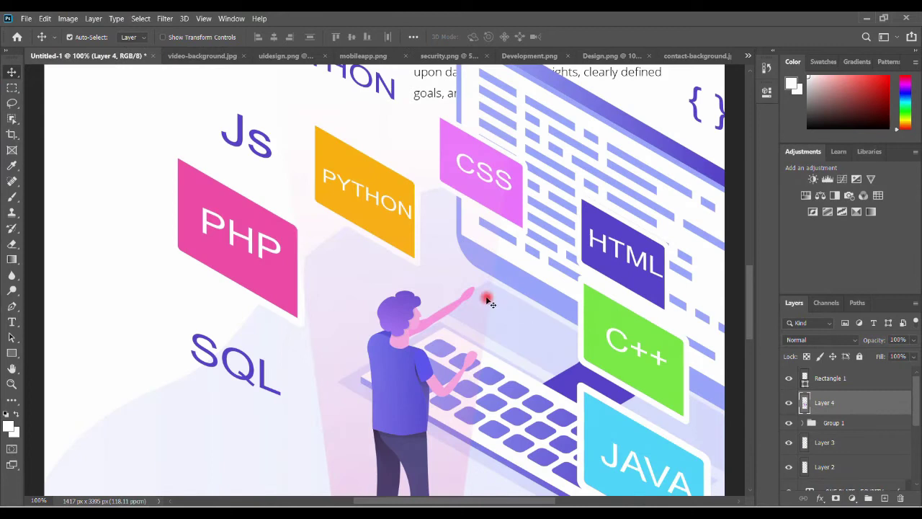
{"action": "key", "text": "ctrl+t"}
{"action": "left_click_drag", "start_coordinate": [422, 242], "coordinate": [539, 411]}
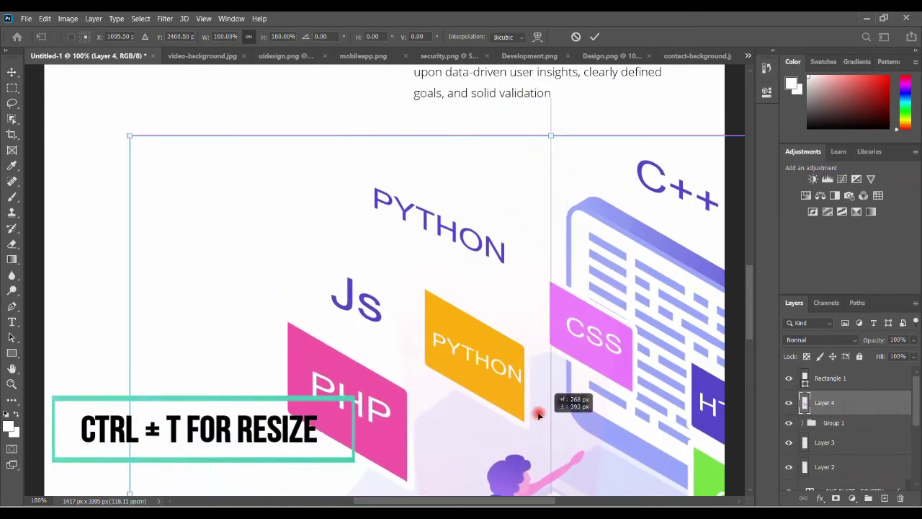
{"action": "left_click_drag", "start_coordinate": [140, 150], "coordinate": [442, 191]}
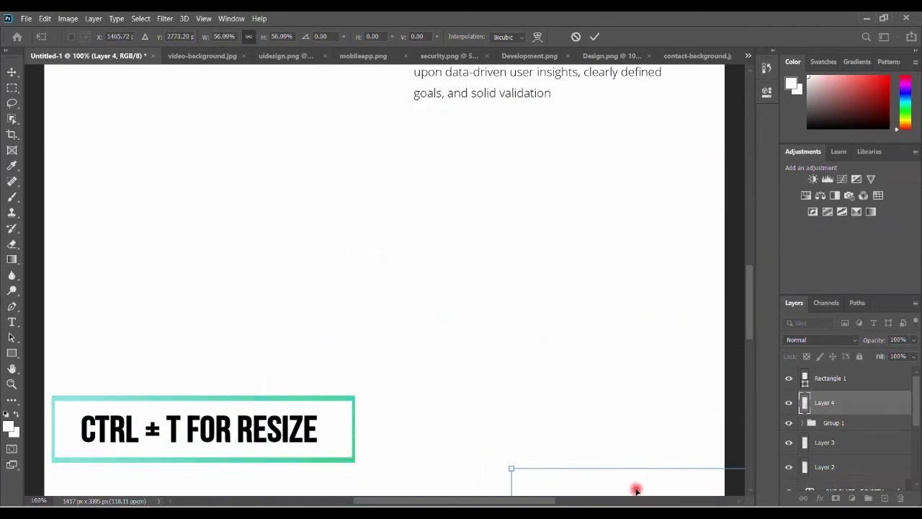
{"action": "left_click_drag", "start_coordinate": [598, 418], "coordinate": [538, 306]}
{"action": "mouse_move", "coordinate": [276, 84]}
{"action": "left_mouse_down"}
{"action": "mouse_move", "coordinate": [492, 294]}
{"action": "mouse_move", "coordinate": [505, 272]}
{"action": "left_mouse_up"}
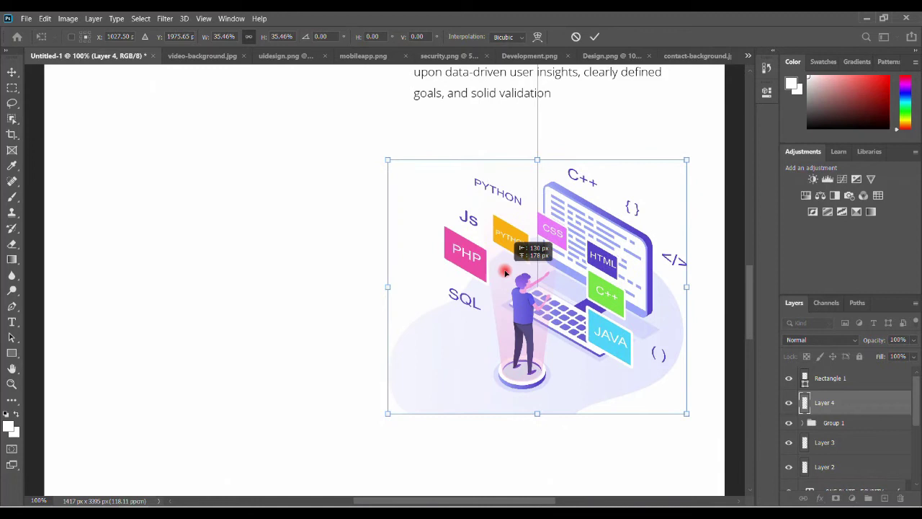
{"action": "key", "text": "Return"}
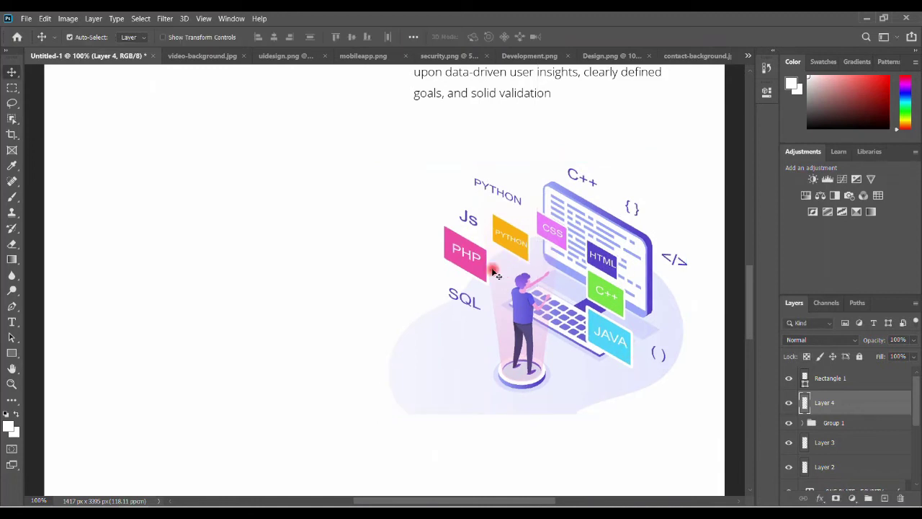
- Check the Design text group's visibility and select Group 1
{"action": "left_click", "coordinate": [789, 423]}
{"action": "left_click", "coordinate": [788, 423]}
{"action": "left_click", "coordinate": [866, 423]}
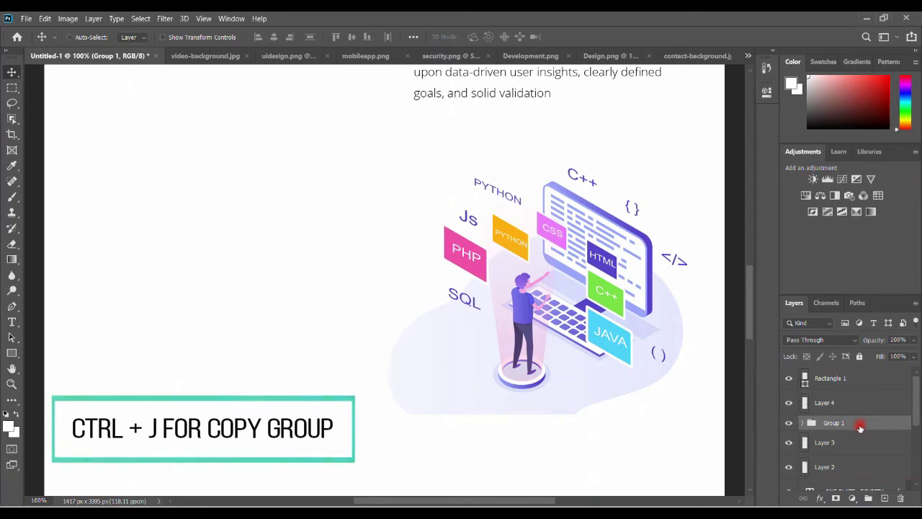
- Duplicate the Design text group and move the copy left and down beside the illustration
{"action": "key", "text": "ctrl+j"}
{"action": "key", "text": "ctrl+t"}
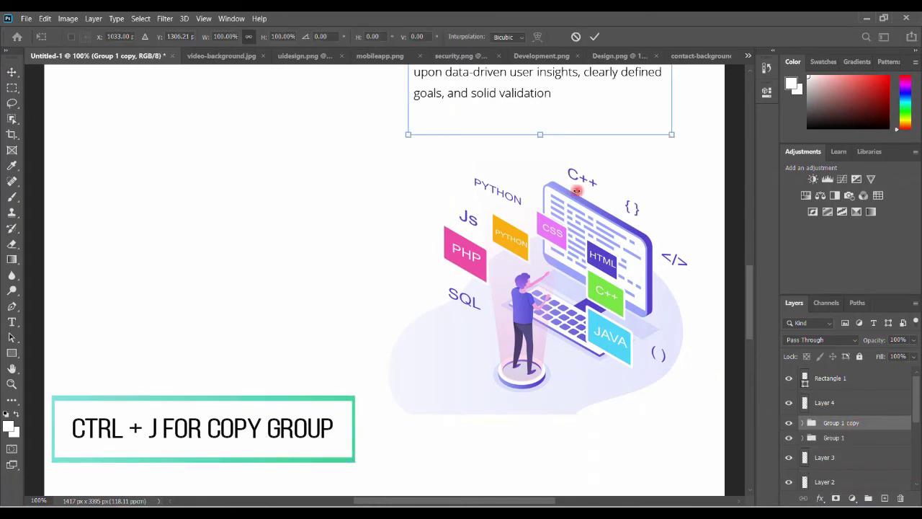
{"action": "mouse_move", "coordinate": [572, 103]}
{"action": "left_mouse_down"}
{"action": "mouse_move", "coordinate": [309, 284]}
{"action": "mouse_move", "coordinate": [254, 295]}
{"action": "left_mouse_up"}
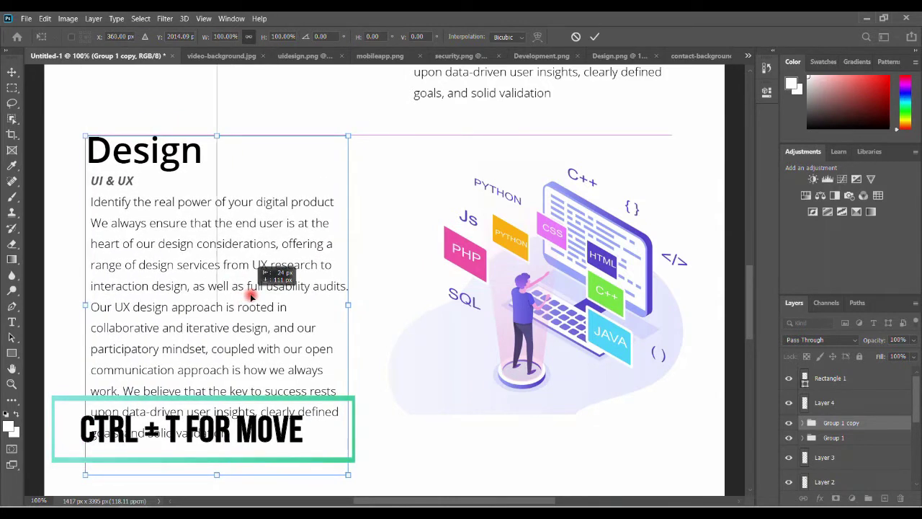
{"action": "key", "text": "Return"}
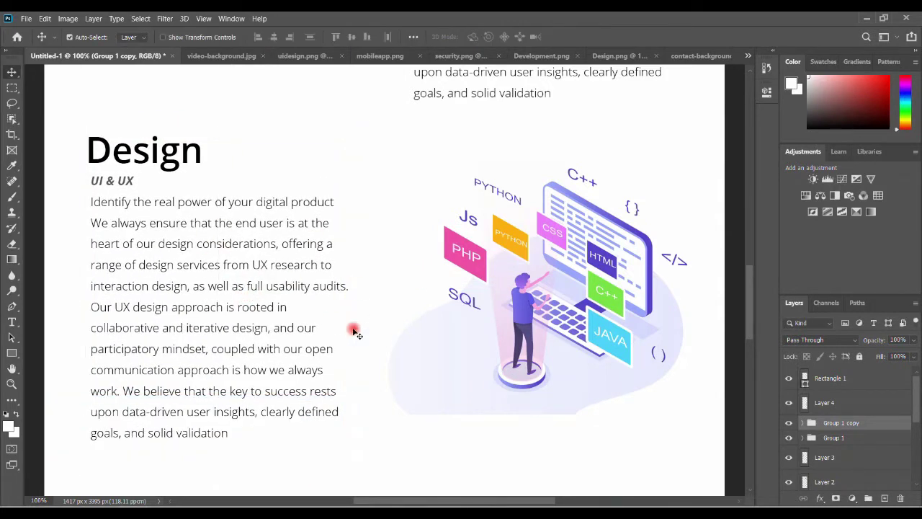
- Replace the copied body with Mobile Applications and Web Applications text in the Light style
{"action": "left_click", "coordinate": [161, 257]}
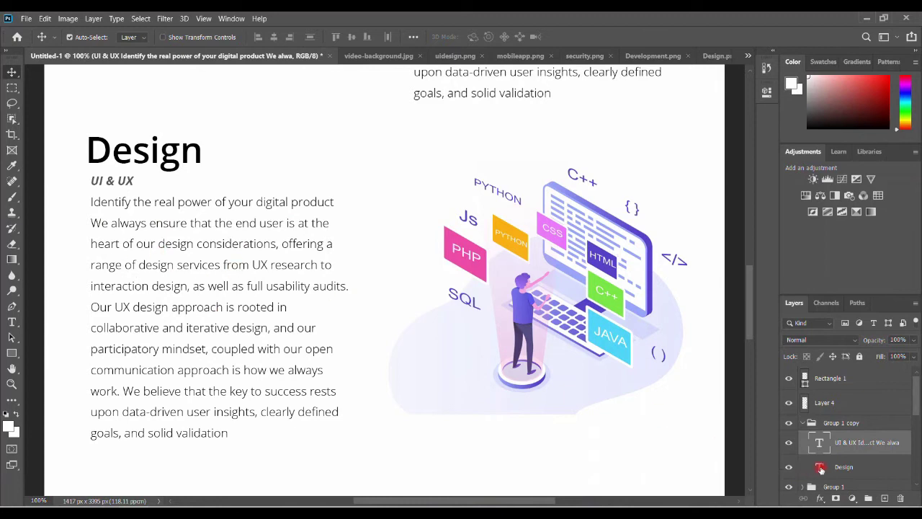
{"action": "double_click", "coordinate": [819, 444]}
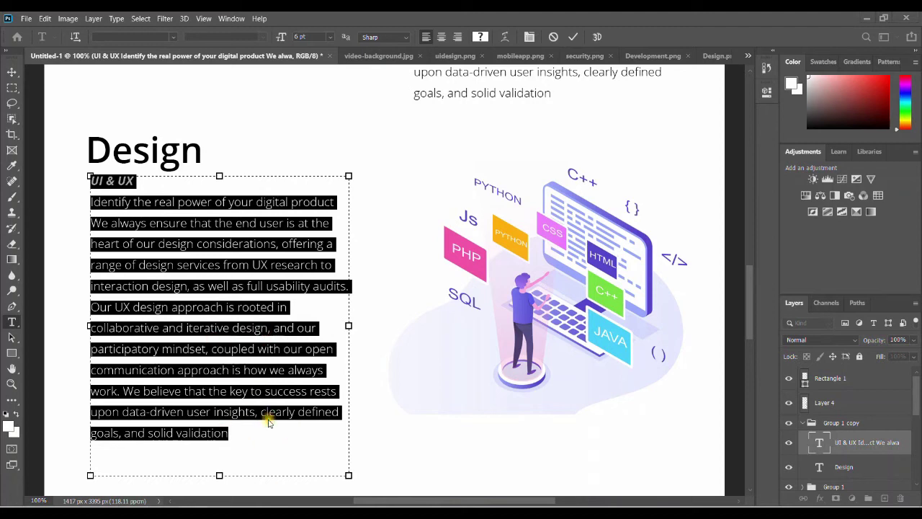
{"action": "type", "text": "Mobile Applications As Mobile applications are becoming more robust, Most of the businesses would like to have a mobile application for their business or their products. We can build a mobile application for your business in Android as well as IOS based on the requirements.  Web Applications As you know all businesses are moving to this emerging culture of Web Application, So what are you waiting for? We are here to provide you our best web solutions that will enhance your business."}
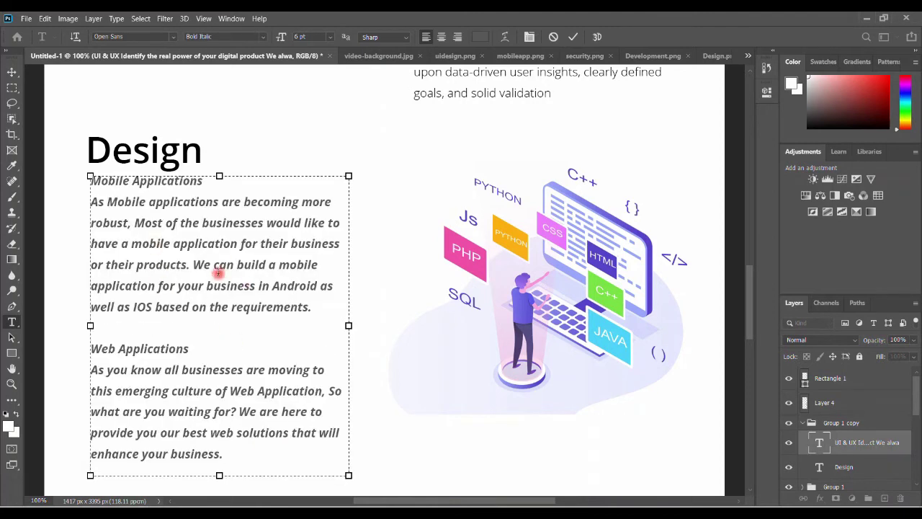
{"action": "left_click_drag", "start_coordinate": [246, 459], "coordinate": [23, 173]}
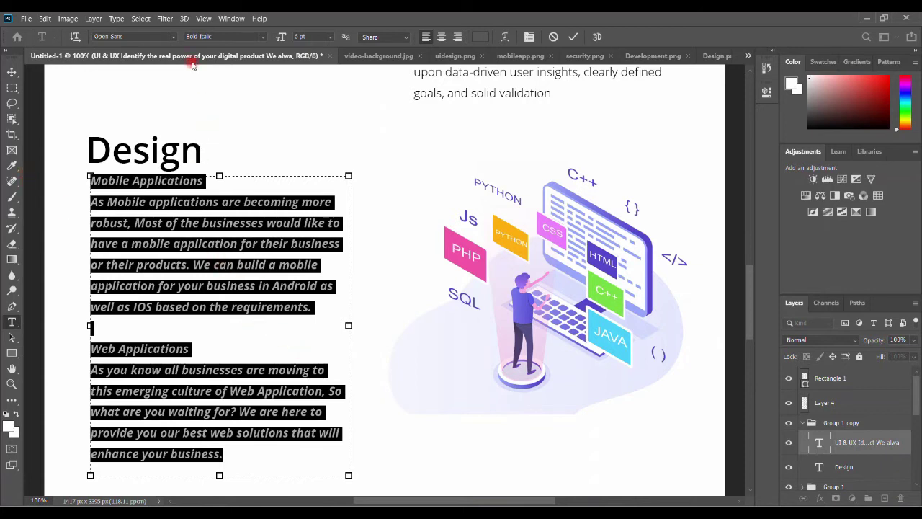
{"action": "left_click", "coordinate": [267, 37]}
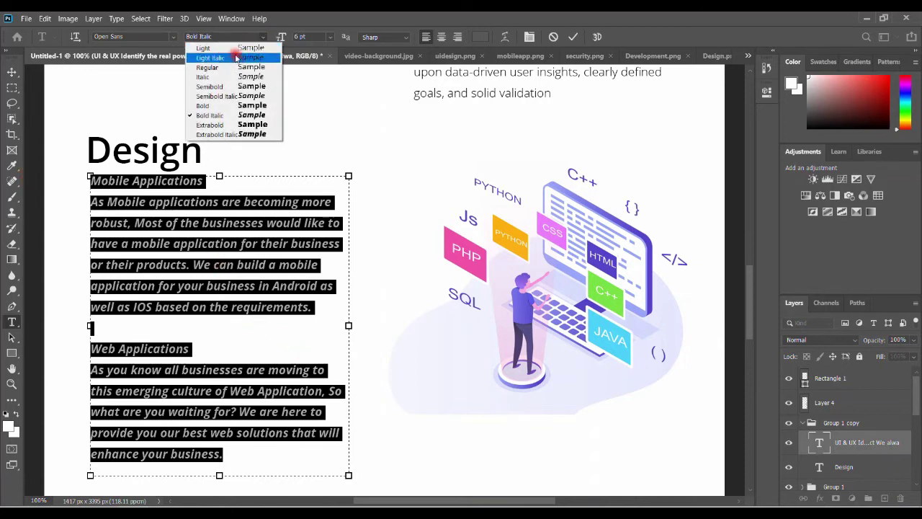
{"action": "left_click", "coordinate": [237, 42]}
{"action": "left_click", "coordinate": [257, 304]}
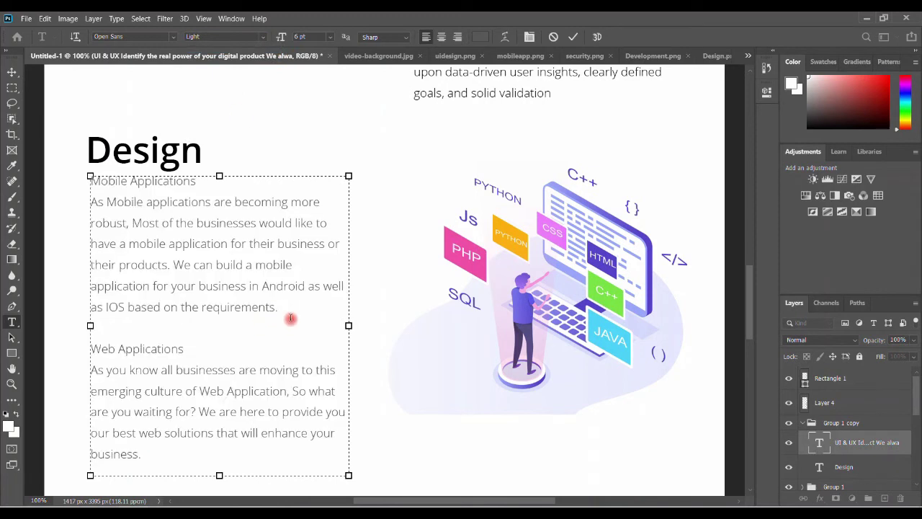
{"action": "key", "text": "ctrl+Return"}
{"action": "key", "text": "v"}
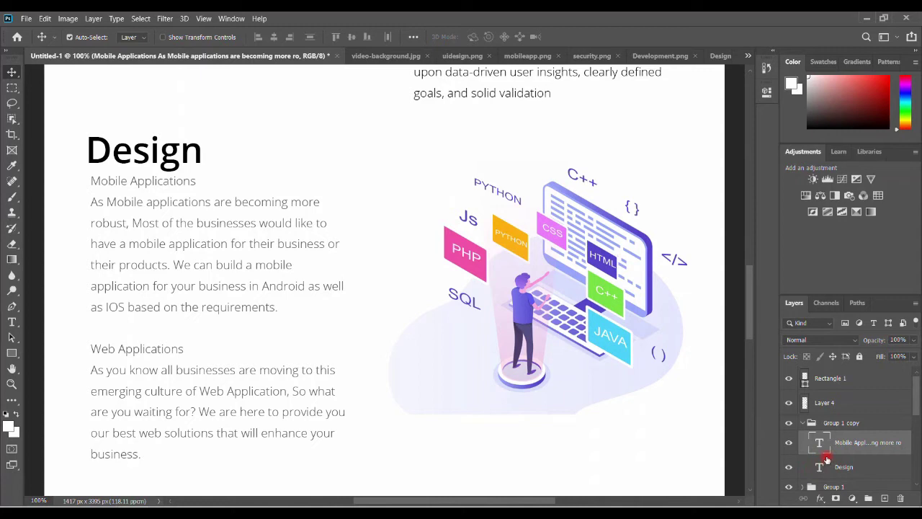
- Rename the copied heading from Design to 'Development'
{"action": "double_click", "coordinate": [821, 467]}
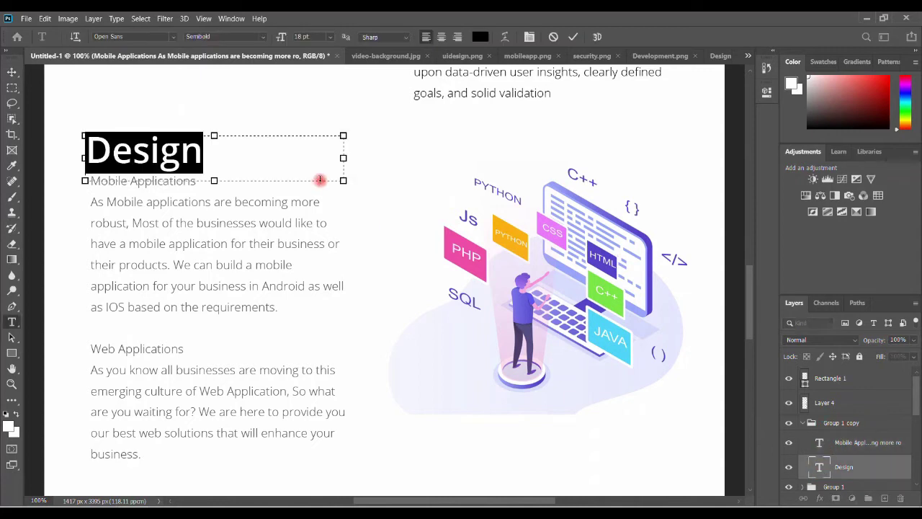
{"action": "left_click", "coordinate": [245, 177]}
{"action": "key", "text": "BackSpace"}
{"action": "key", "text": "BackSpace"}
{"action": "key", "text": "BackSpace"}
{"action": "key", "text": "BackSpace"}
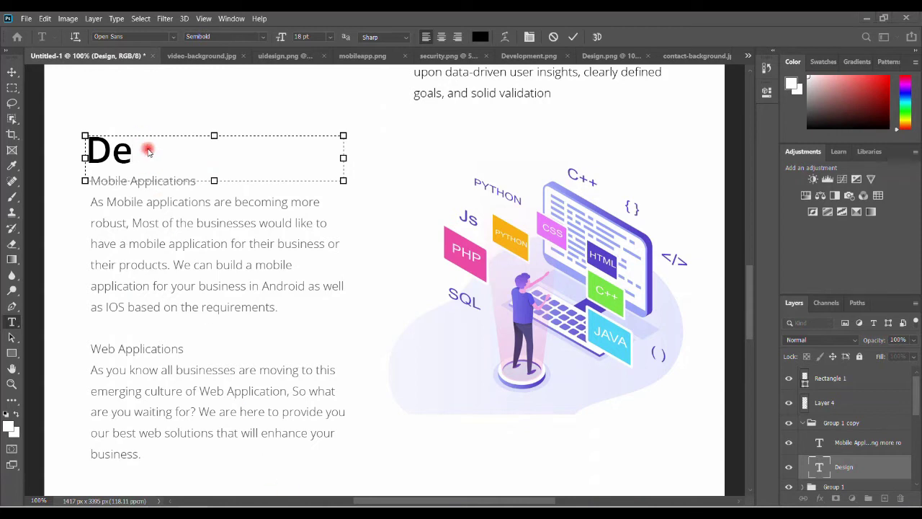
{"action": "type", "text": "velopment"}
{"action": "key", "text": "ctrl+Return"}
- Bring the security.png illustration into the mockup
{"action": "key", "text": "v"}
{"action": "scroll", "coordinate": [555, 308], "scroll_direction": "up", "scroll_amount": 2}
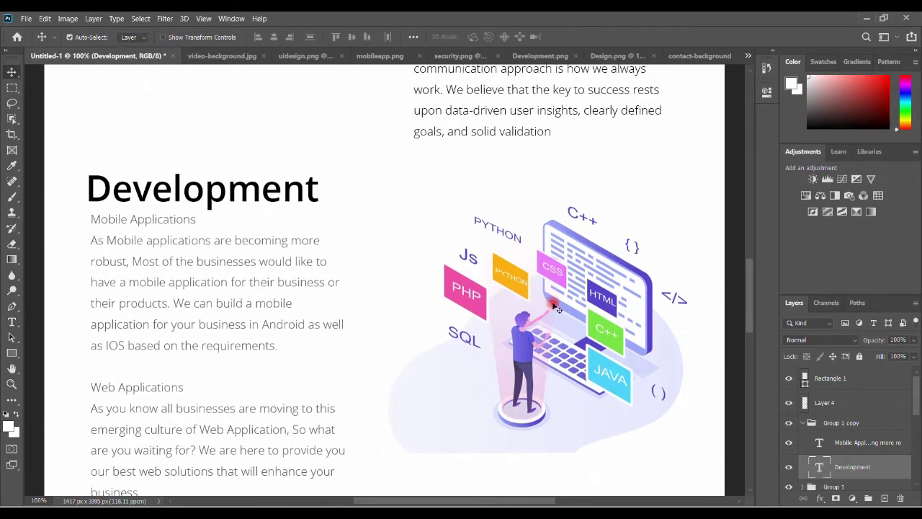
{"action": "scroll", "coordinate": [554, 308], "scroll_direction": "up", "scroll_amount": 3}
{"action": "scroll", "coordinate": [560, 304], "scroll_direction": "down", "scroll_amount": 3}
{"action": "scroll", "coordinate": [564, 308], "scroll_direction": "down", "scroll_amount": 4}
{"action": "scroll", "coordinate": [564, 308], "scroll_direction": "down", "scroll_amount": 3}
{"action": "scroll", "coordinate": [564, 309], "scroll_direction": "down", "scroll_amount": 3}
{"action": "scroll", "coordinate": [564, 309], "scroll_direction": "up", "scroll_amount": 1}
{"action": "scroll", "coordinate": [567, 309], "scroll_direction": "down", "scroll_amount": 1}
{"action": "scroll", "coordinate": [564, 308], "scroll_direction": "down", "scroll_amount": 1}
{"action": "scroll", "coordinate": [567, 310], "scroll_direction": "down", "scroll_amount": 1}
{"action": "mouse_move", "coordinate": [747, 378]}
{"action": "left_mouse_down"}
{"action": "mouse_move", "coordinate": [751, 343]}
{"action": "mouse_move", "coordinate": [751, 370]}
{"action": "left_mouse_up"}
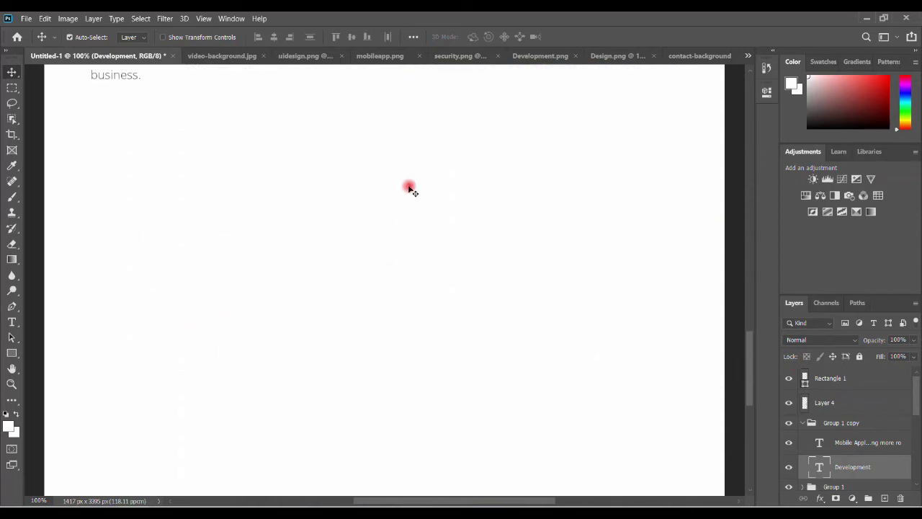
{"action": "left_click", "coordinate": [453, 56]}
{"action": "mouse_move", "coordinate": [384, 281]}
{"action": "left_mouse_down"}
{"action": "mouse_move", "coordinate": [80, 56]}
{"action": "mouse_move", "coordinate": [223, 291]}
{"action": "mouse_move", "coordinate": [212, 296]}
{"action": "mouse_move", "coordinate": [457, 297]}
{"action": "left_mouse_up"}
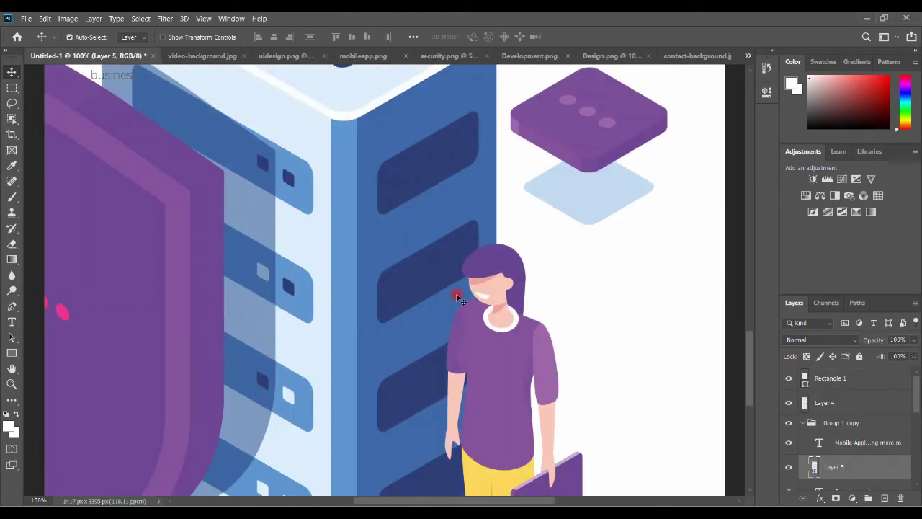
- Scale the security illustration to about 30% and place it left, below the Development text
{"action": "key", "text": "ctrl+t"}
{"action": "left_click_drag", "start_coordinate": [411, 203], "coordinate": [446, 403]}
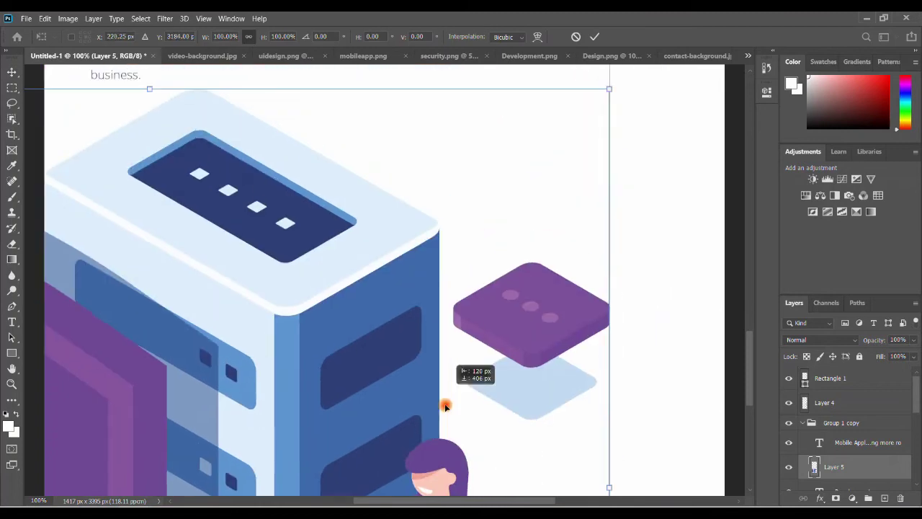
{"action": "mouse_move", "coordinate": [606, 120]}
{"action": "left_mouse_down"}
{"action": "mouse_move", "coordinate": [663, 96]}
{"action": "mouse_move", "coordinate": [345, 249]}
{"action": "mouse_move", "coordinate": [404, 161]}
{"action": "left_mouse_up"}
{"action": "mouse_move", "coordinate": [311, 317]}
{"action": "left_mouse_down"}
{"action": "mouse_move", "coordinate": [253, 306]}
{"action": "mouse_move", "coordinate": [260, 290]}
{"action": "left_mouse_up"}
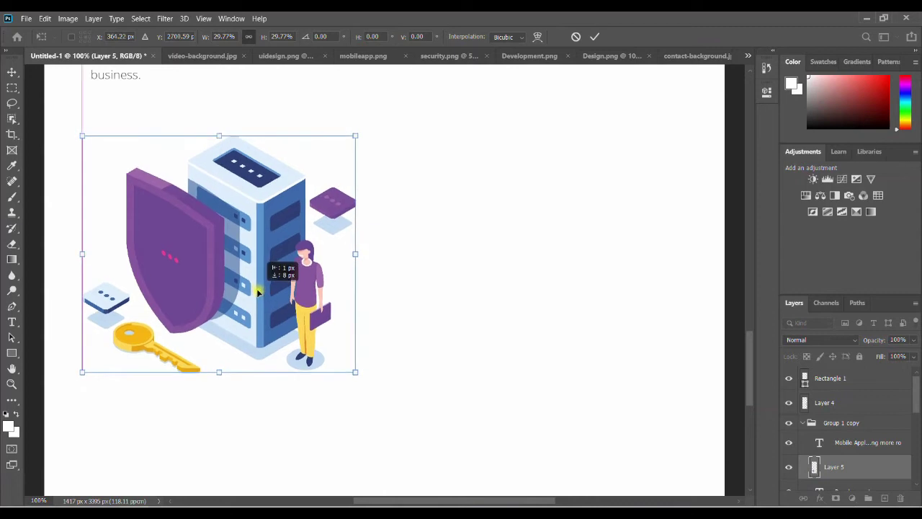
{"action": "left_click_drag", "start_coordinate": [260, 290], "coordinate": [259, 299]}
{"action": "key", "text": "Return"}
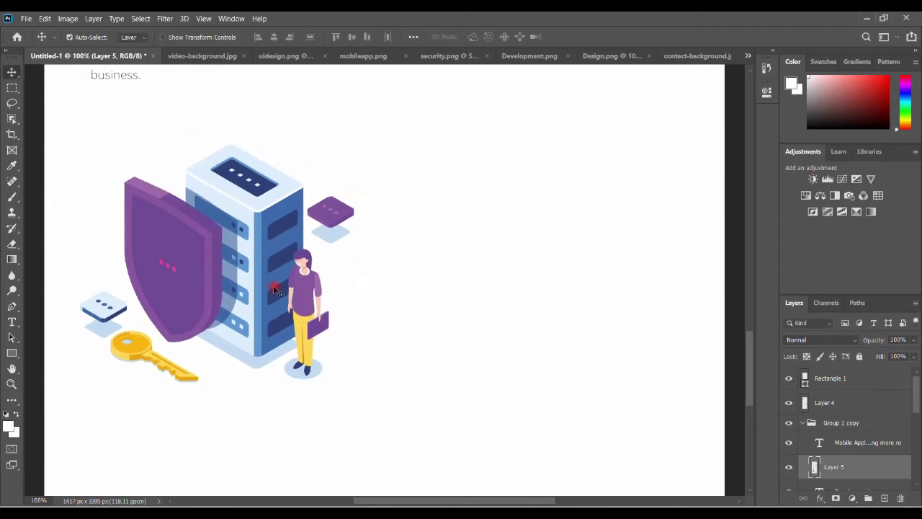
- Move Layer 5 out of the Group 1 copy group
{"action": "left_click", "coordinate": [809, 423]}
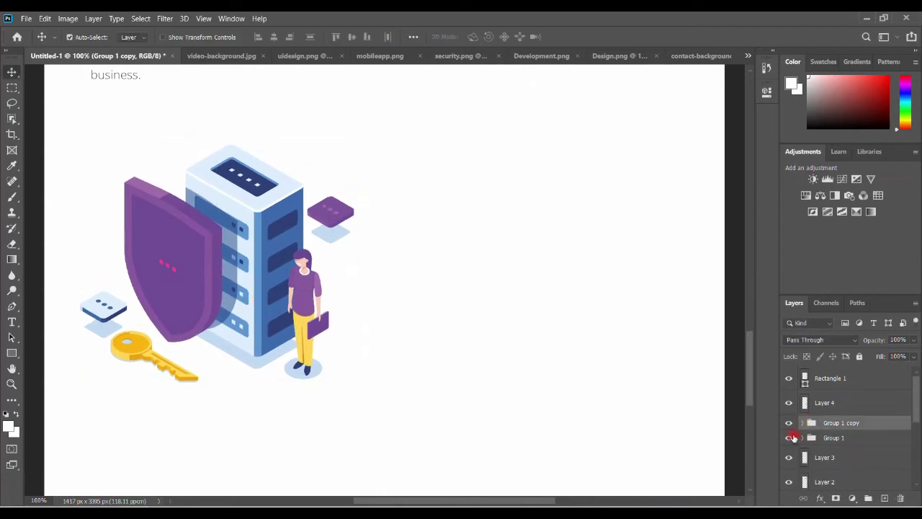
{"action": "left_click", "coordinate": [789, 425]}
{"action": "left_click", "coordinate": [789, 425]}
{"action": "left_click", "coordinate": [804, 425]}
{"action": "left_click_drag", "start_coordinate": [870, 460], "coordinate": [858, 417]}
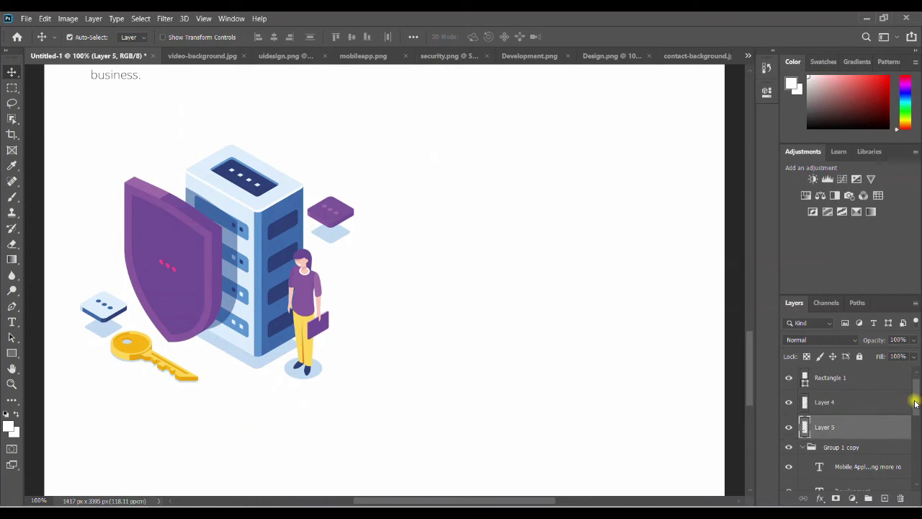
{"action": "scroll", "coordinate": [853, 418], "scroll_direction": "down", "scroll_amount": 3}
- Check the Development group's visibility in the Layers panel and select it
{"action": "left_click", "coordinate": [802, 382]}
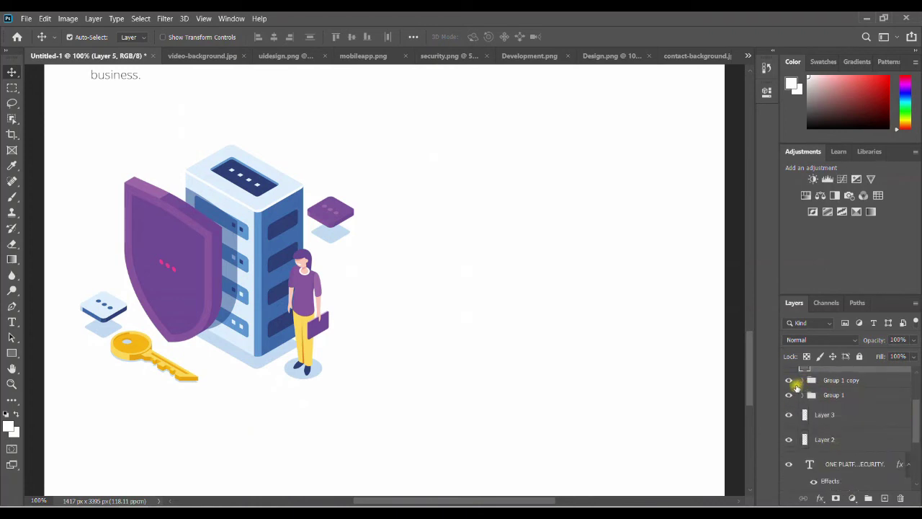
{"action": "left_click", "coordinate": [789, 383]}
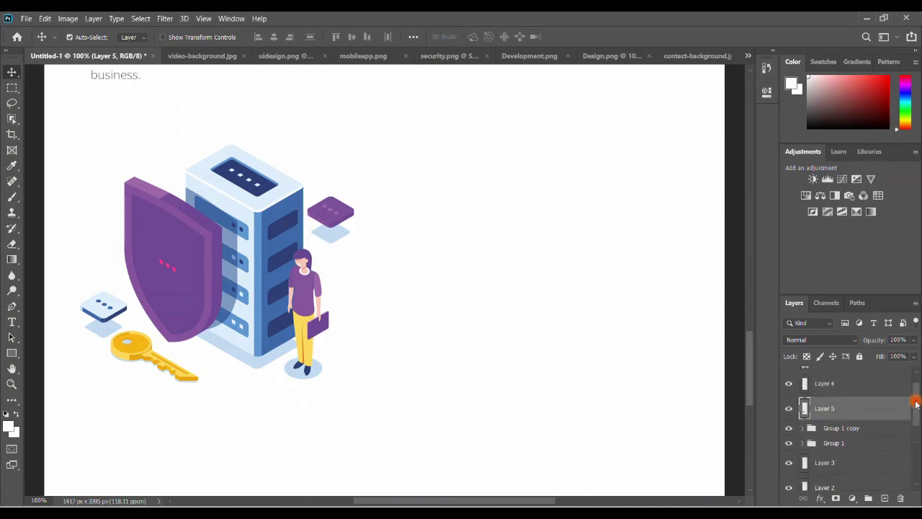
{"action": "left_click_drag", "start_coordinate": [913, 419], "coordinate": [915, 391]}
{"action": "scroll", "coordinate": [554, 319], "scroll_direction": "up", "scroll_amount": 2}
{"action": "scroll", "coordinate": [568, 321], "scroll_direction": "up", "scroll_amount": 4}
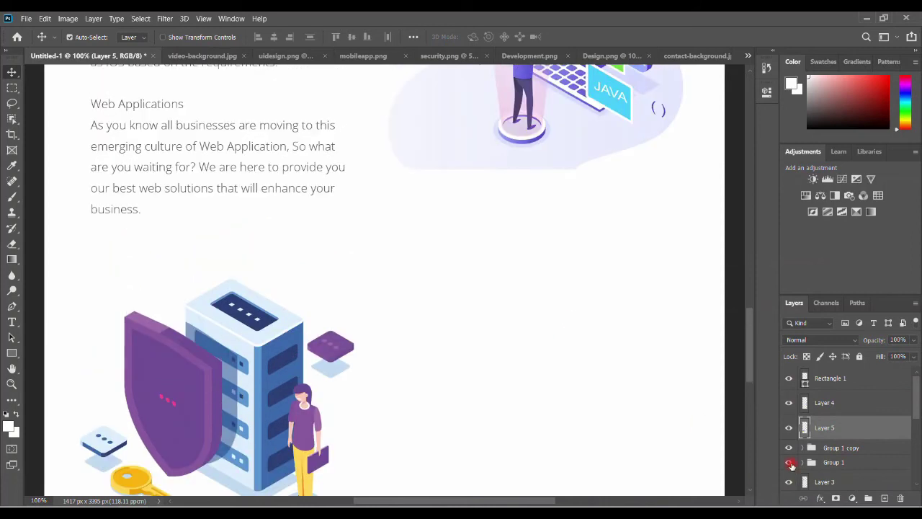
{"action": "left_click", "coordinate": [788, 447]}
{"action": "left_click", "coordinate": [790, 448]}
{"action": "left_click", "coordinate": [856, 449]}
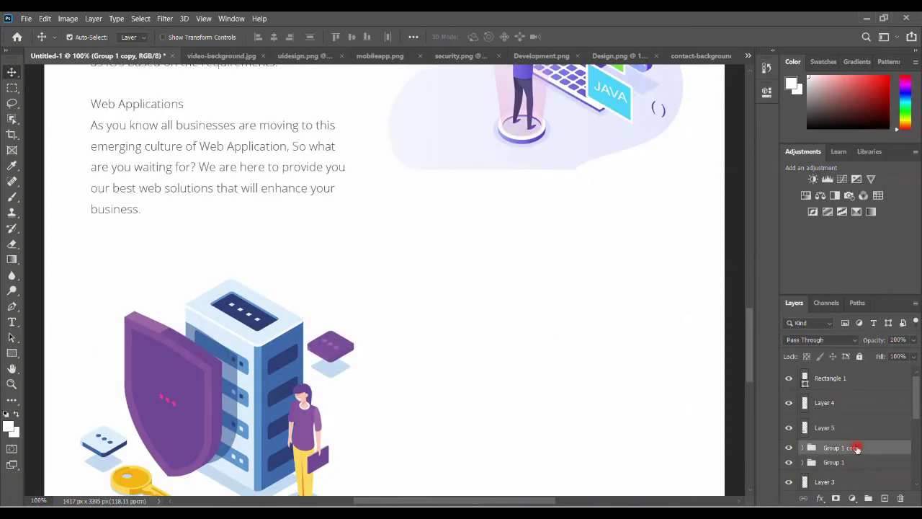
- Duplicate the Development group and drag the copy right of the security illustration
{"action": "key", "text": "ctrl+j"}
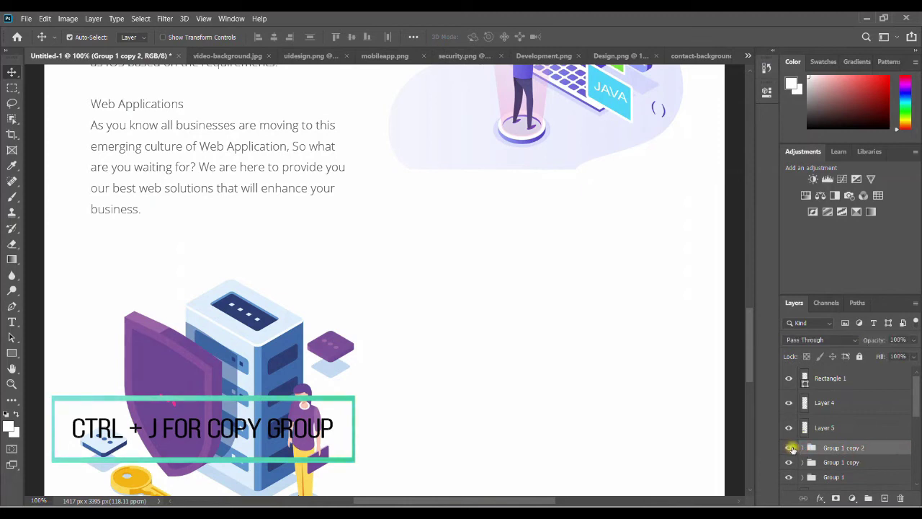
{"action": "key", "text": "ctrl+t"}
{"action": "mouse_move", "coordinate": [288, 160]}
{"action": "left_mouse_down"}
{"action": "mouse_move", "coordinate": [569, 406]}
{"action": "mouse_move", "coordinate": [592, 455]}
{"action": "mouse_move", "coordinate": [589, 245]}
{"action": "mouse_move", "coordinate": [576, 257]}
{"action": "left_mouse_up"}
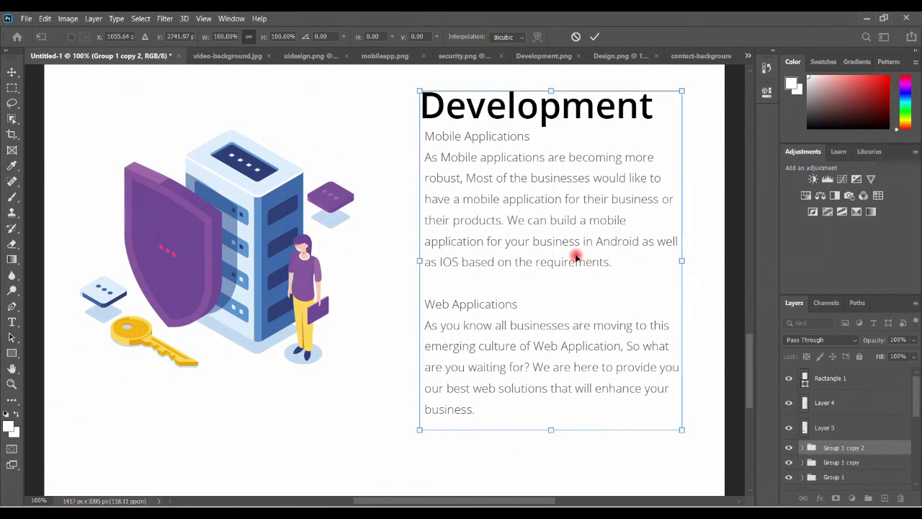
- Commit the copy's position and replace its body text with the pasted testing-services paragraph
{"action": "key", "text": "Return"}
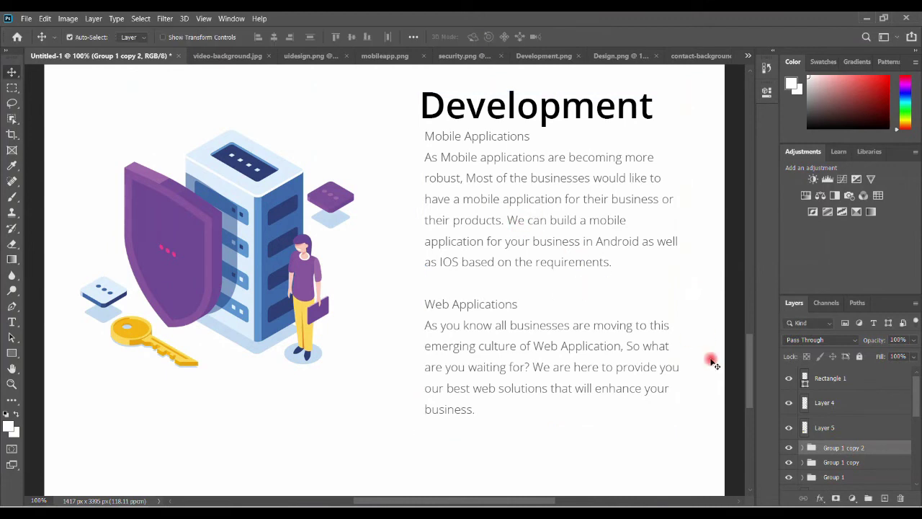
{"action": "left_click", "coordinate": [803, 448]}
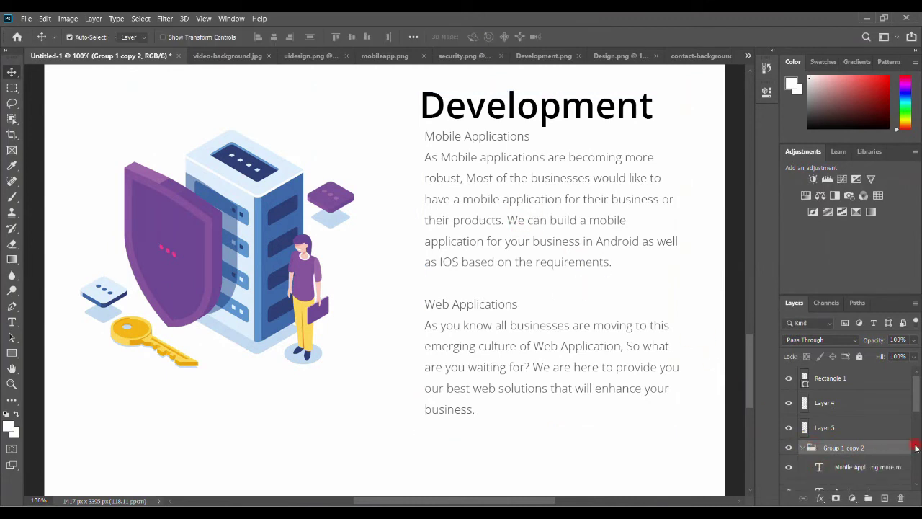
{"action": "left_click_drag", "start_coordinate": [915, 395], "coordinate": [917, 414]}
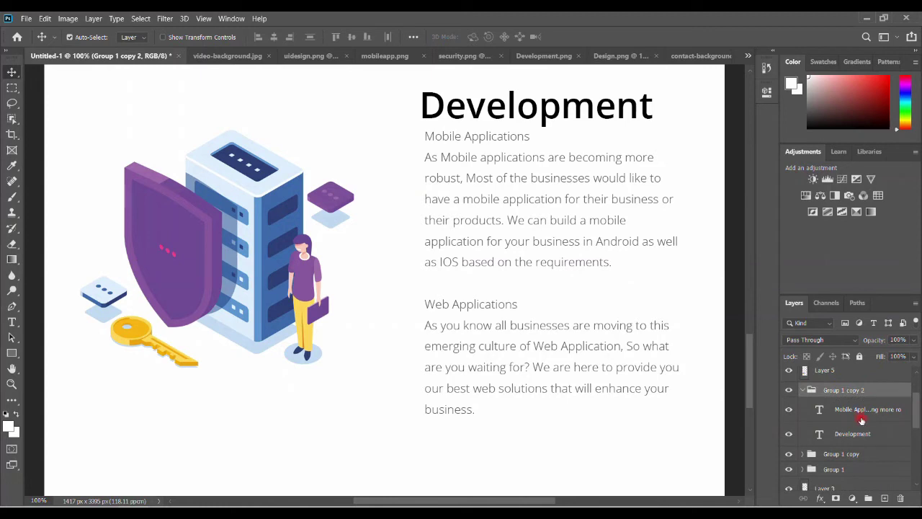
{"action": "double_click", "coordinate": [820, 410]}
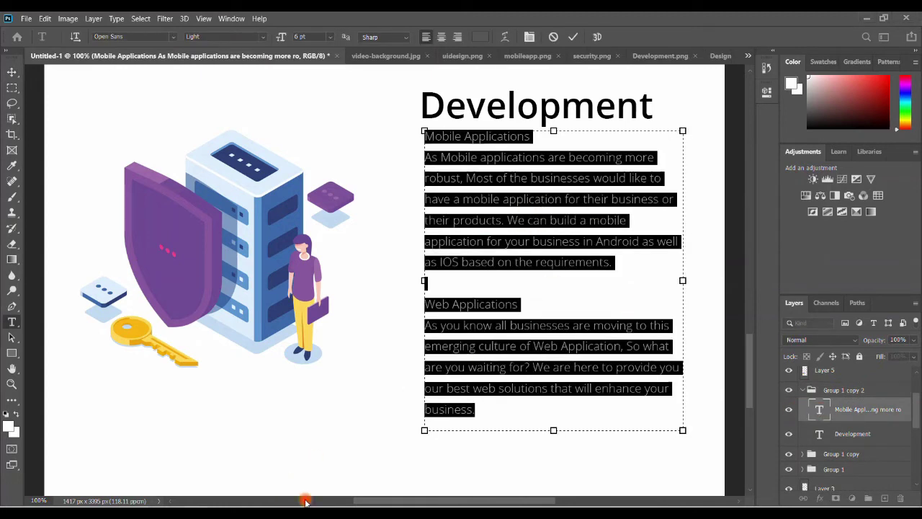
{"action": "key", "text": "ctrl+v"}
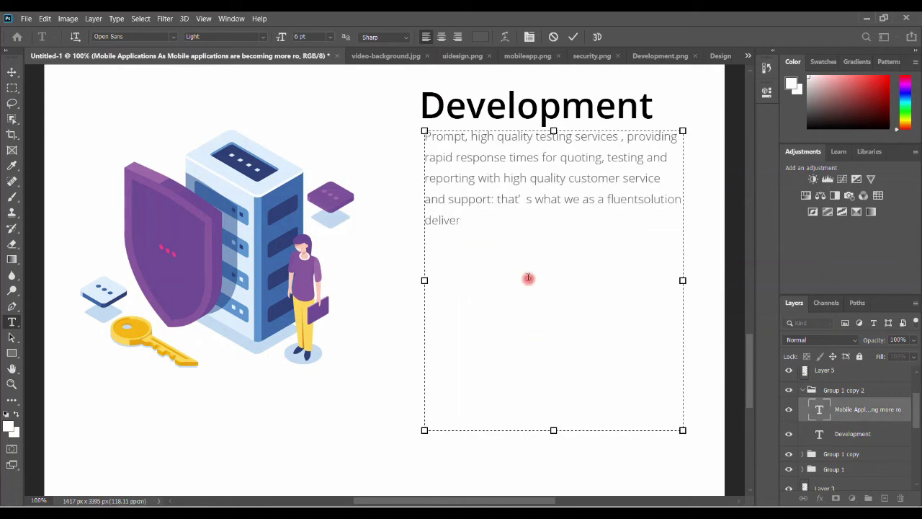
{"action": "key", "text": "ctrl+Return"}
{"action": "key", "text": "v"}
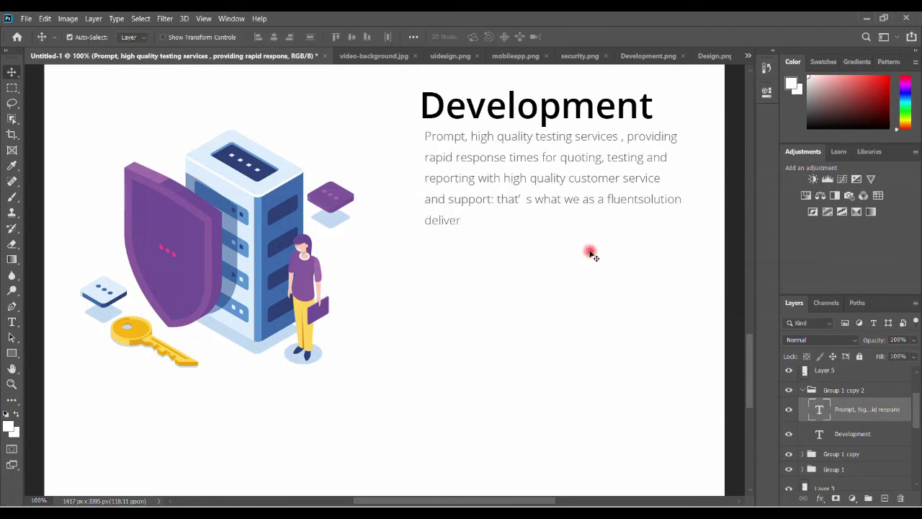
- Retitle the copied section's Development heading to 'Web Security'
{"action": "left_click", "coordinate": [830, 435]}
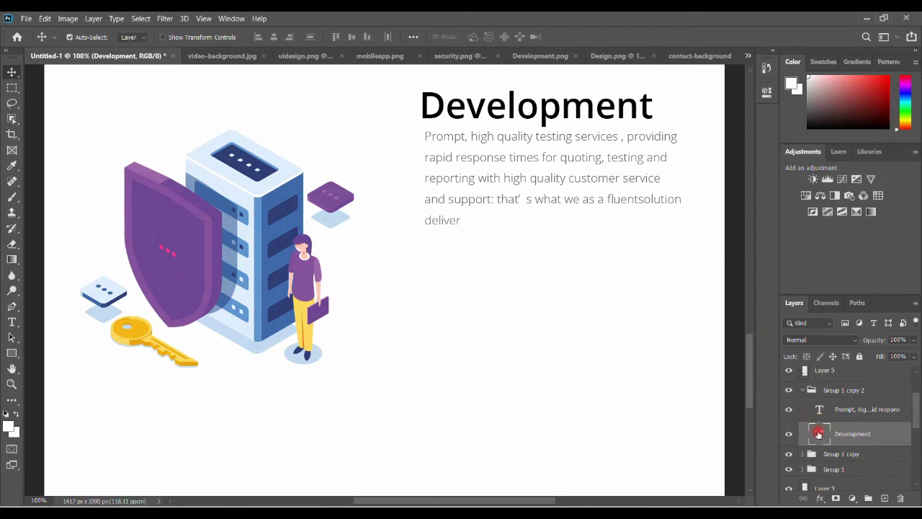
{"action": "double_click", "coordinate": [818, 433]}
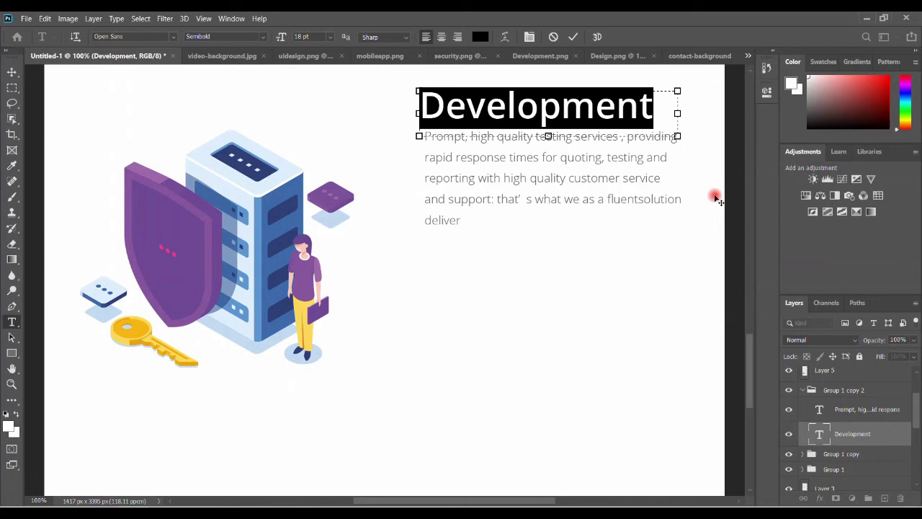
{"action": "type", "text": "Web Security"}
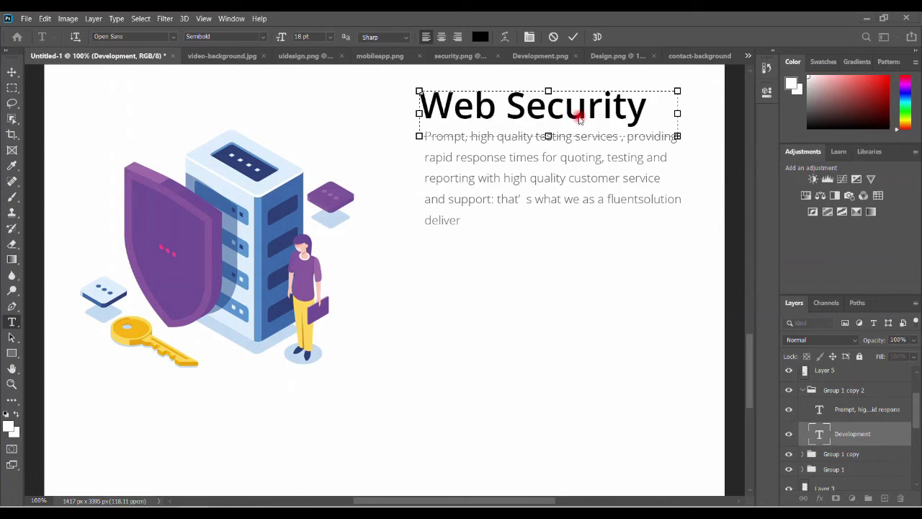
{"action": "left_click", "coordinate": [572, 208]}
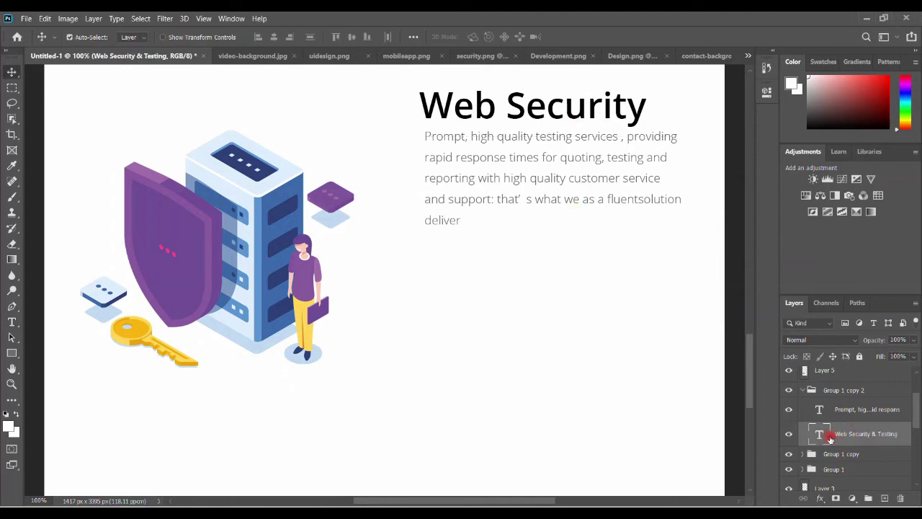
{"action": "left_click", "coordinate": [802, 392]}
{"action": "left_click", "coordinate": [788, 390]}
{"action": "left_click", "coordinate": [789, 390]}
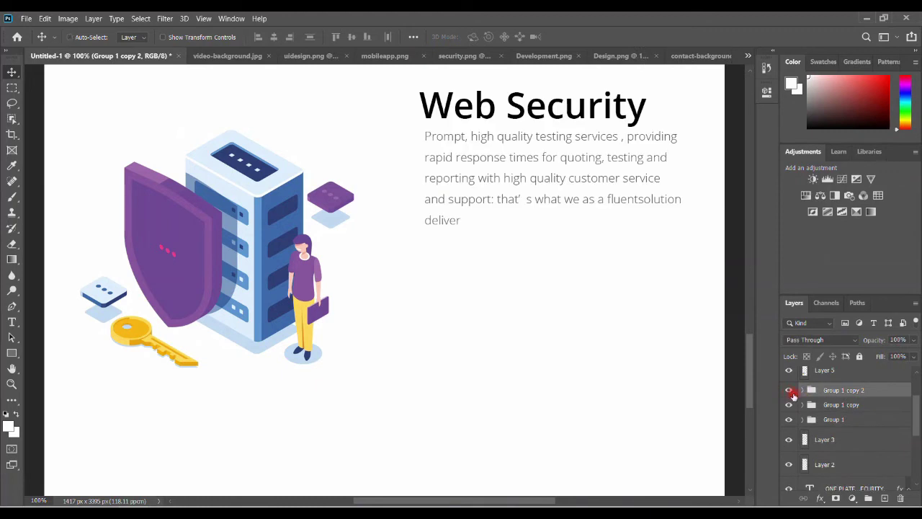
- Move the Web Security text group about 55 px down and slightly left, then check the full page
{"action": "key", "text": "ctrl+t"}
{"action": "left_click_drag", "start_coordinate": [582, 199], "coordinate": [586, 237]}
{"action": "key", "text": "Return"}
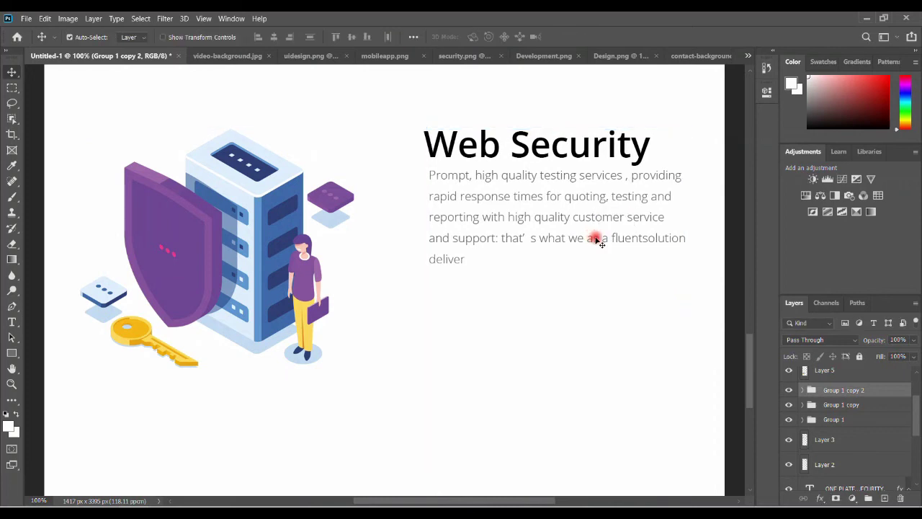
{"action": "key", "text": "ctrl+minus"}
{"action": "key", "text": "ctrl+minus"}
{"action": "key", "text": "ctrl+minus"}
{"action": "key", "text": "ctrl+minus"}
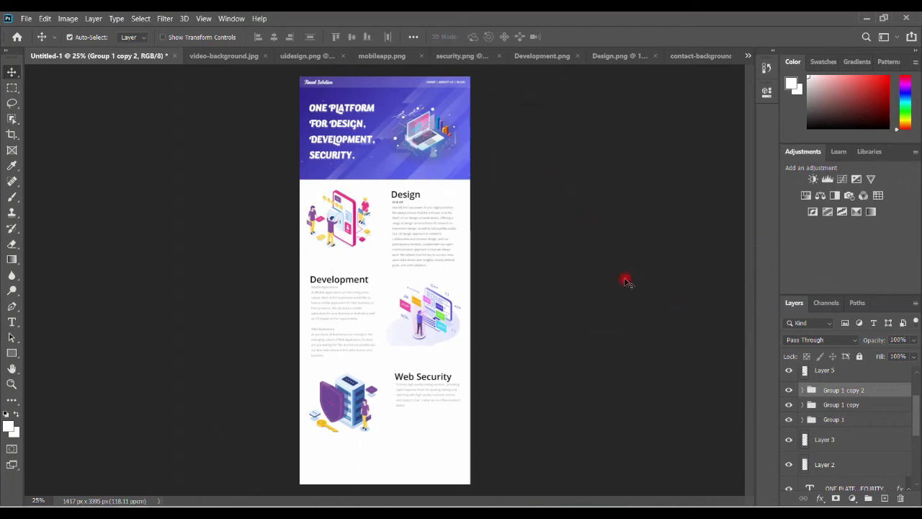
{"action": "key", "text": "ctrl+plus"}
{"action": "key", "text": "ctrl+plus"}
{"action": "key", "text": "ctrl+plus"}
{"action": "key", "text": "ctrl+plus"}
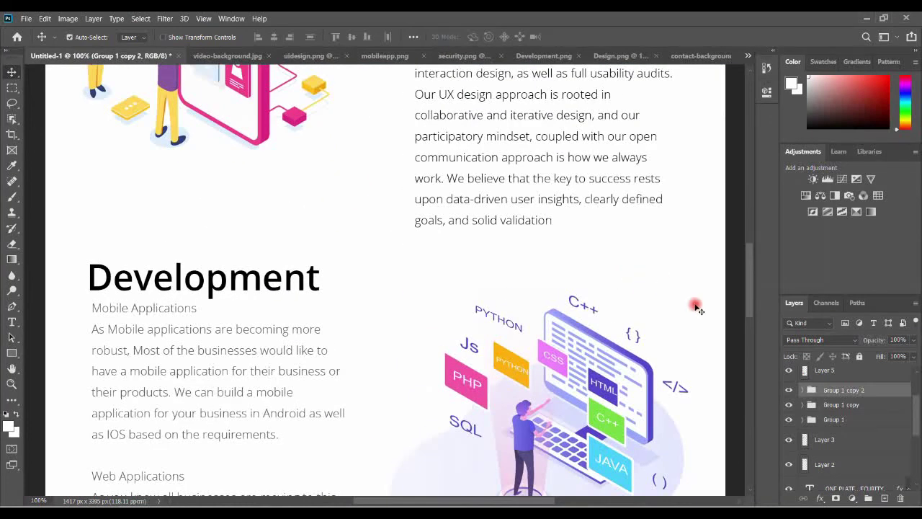
{"action": "left_click_drag", "start_coordinate": [746, 274], "coordinate": [743, 387]}
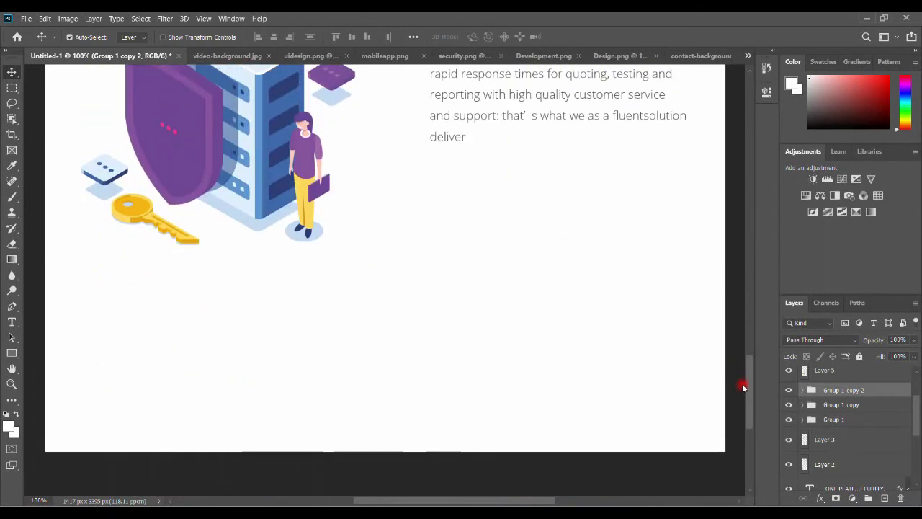
- Extend the canvas bottom with the Crop tool to add page height
{"action": "left_click", "coordinate": [11, 135]}
{"action": "mouse_move", "coordinate": [389, 452]}
{"action": "left_mouse_down"}
{"action": "mouse_move", "coordinate": [399, 465]}
{"action": "mouse_move", "coordinate": [393, 494]}
{"action": "left_mouse_up"}
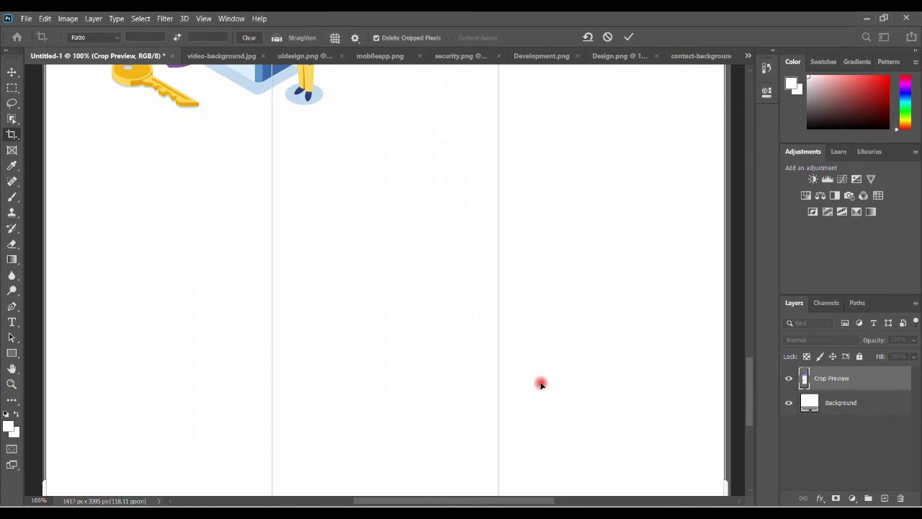
{"action": "key", "text": "Return"}
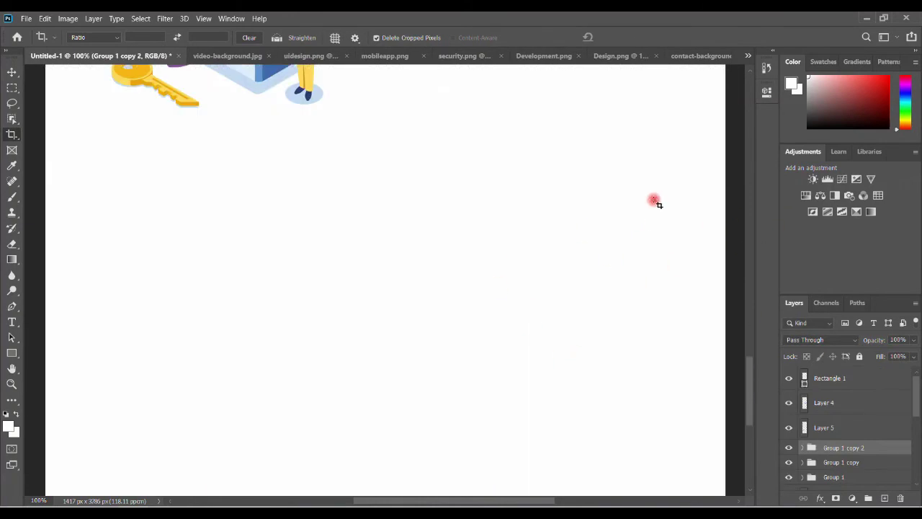
- Bring contact-background.jpg in as Layer 6 and scale it to span the page width below the security section
{"action": "left_click", "coordinate": [711, 56]}
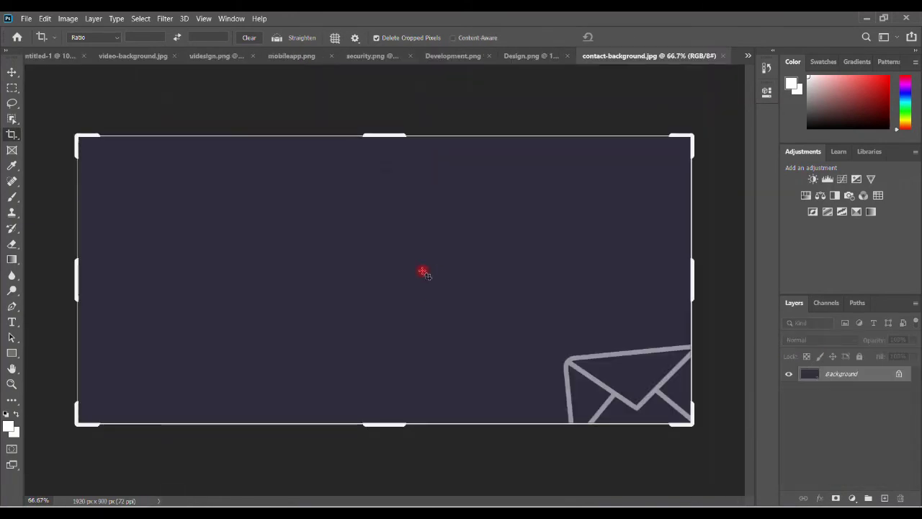
{"action": "left_click", "coordinate": [12, 72]}
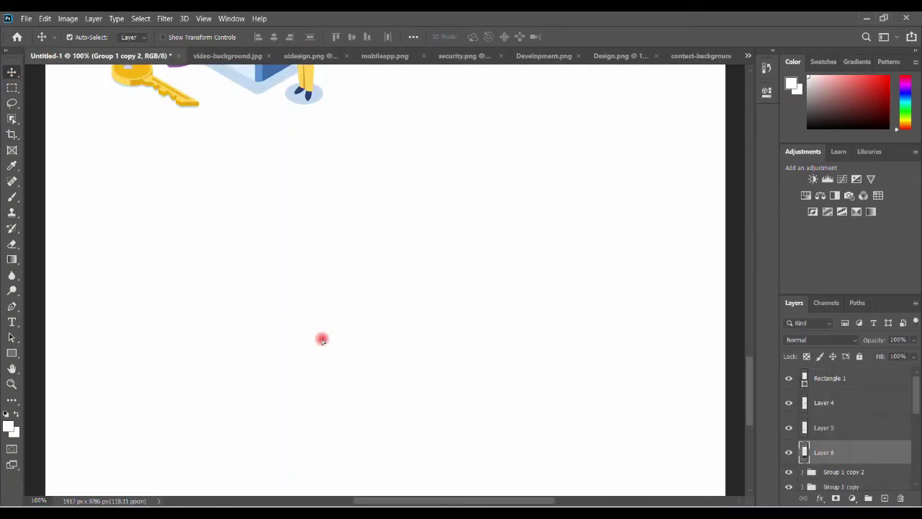
{"action": "left_click_drag", "start_coordinate": [51, 57], "coordinate": [400, 339]}
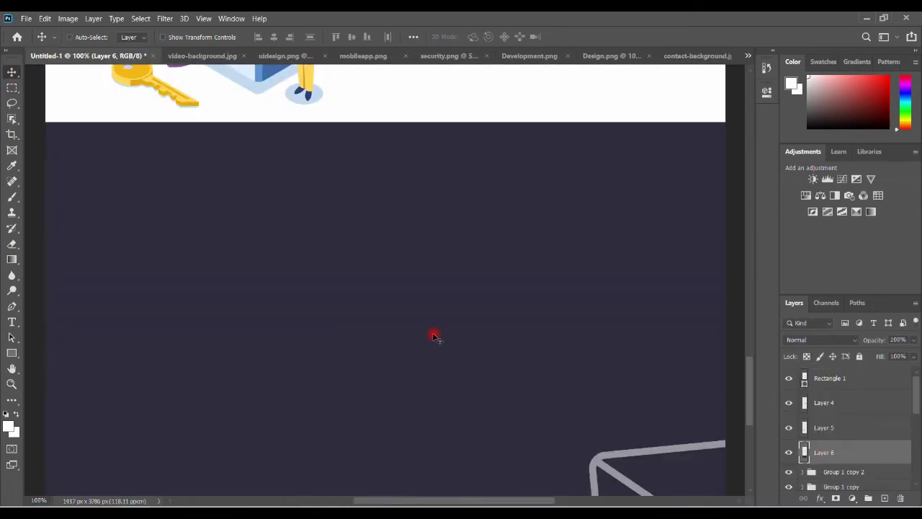
{"action": "key", "text": "ctrl+t"}
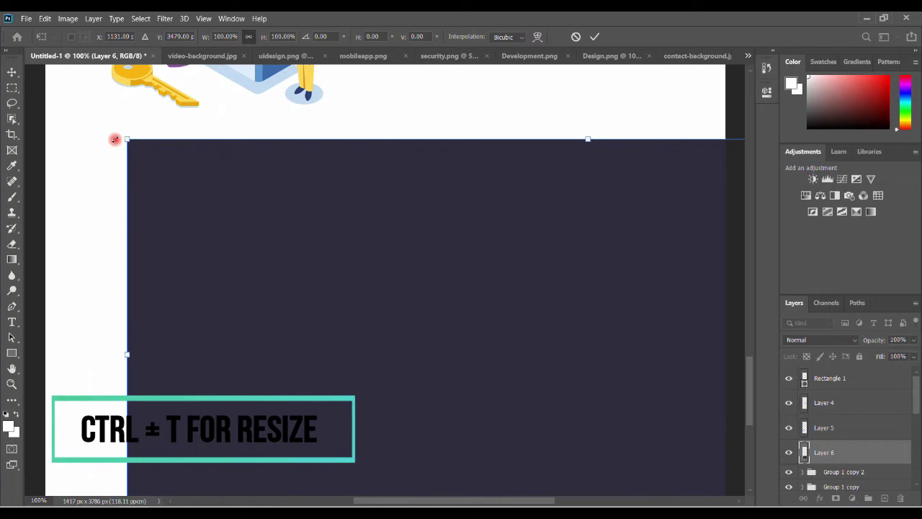
{"action": "left_click_drag", "start_coordinate": [115, 139], "coordinate": [425, 281]}
{"action": "left_click_drag", "start_coordinate": [542, 391], "coordinate": [224, 266]}
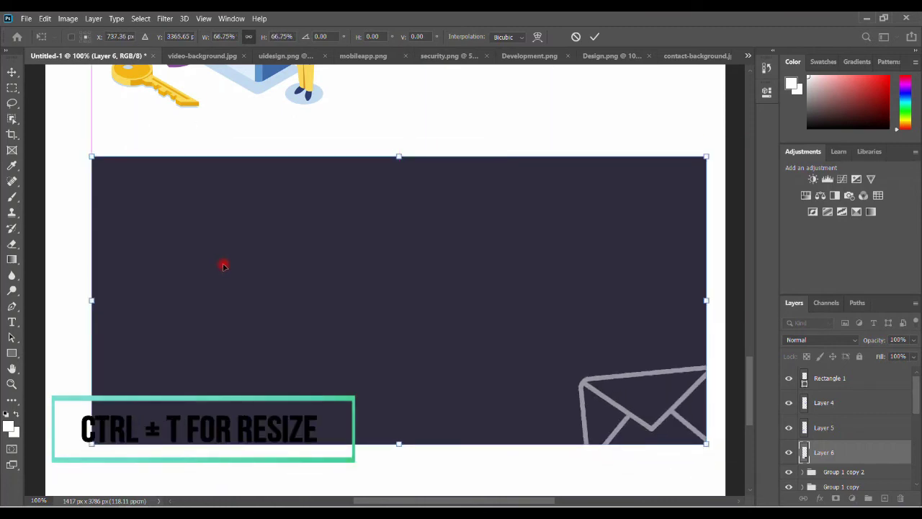
{"action": "left_click_drag", "start_coordinate": [350, 324], "coordinate": [300, 332]}
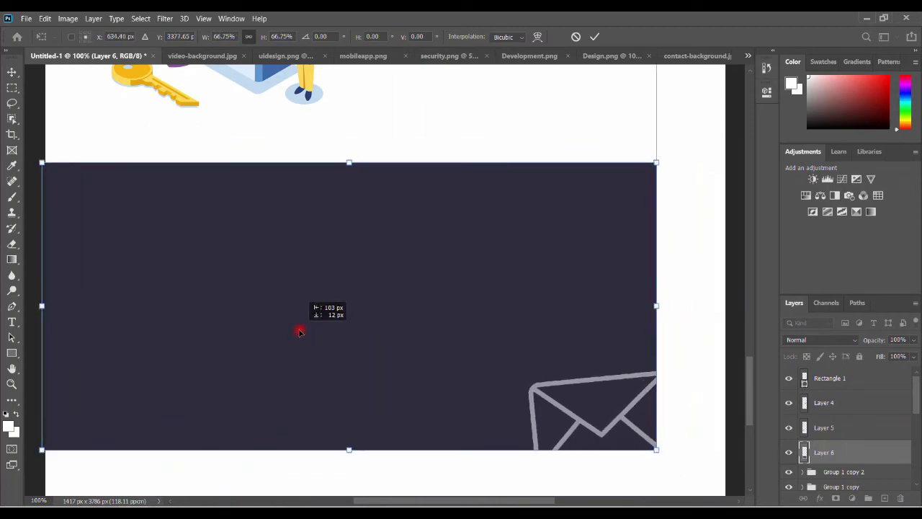
{"action": "left_click_drag", "start_coordinate": [663, 452], "coordinate": [734, 476]}
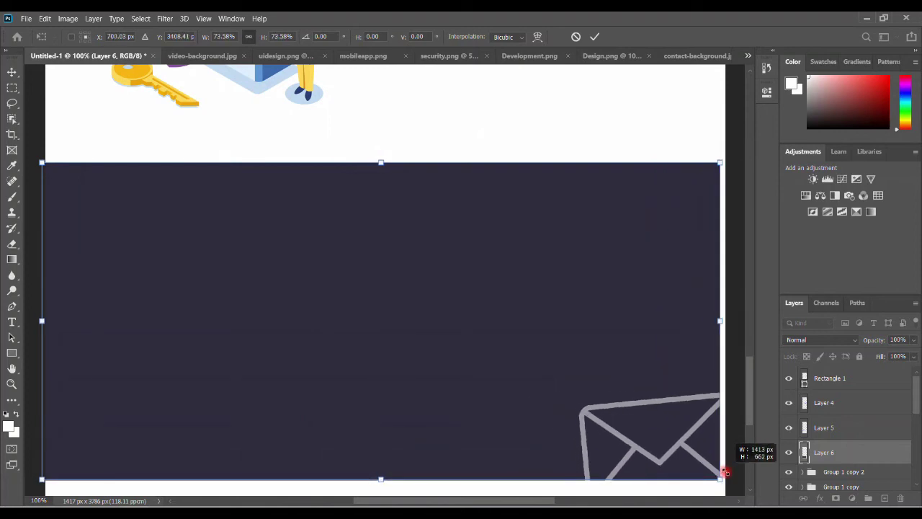
{"action": "key", "text": "Return"}
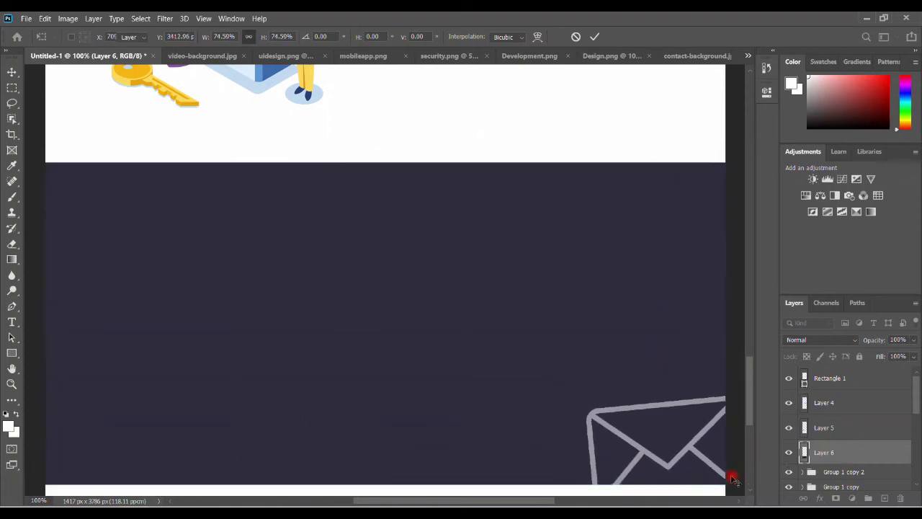
{"action": "scroll", "coordinate": [747, 391], "scroll_direction": "down", "scroll_amount": 1}
{"action": "scroll", "coordinate": [747, 391], "scroll_direction": "down", "scroll_amount": 3}
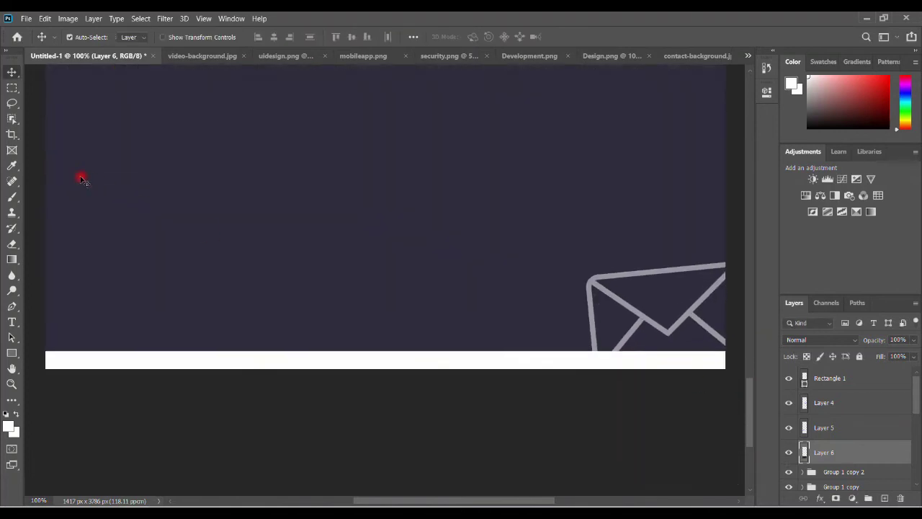
- Crop the page bottom twice to 1417 × 3736 px so the dark background ends the page
{"action": "left_click", "coordinate": [11, 133]}
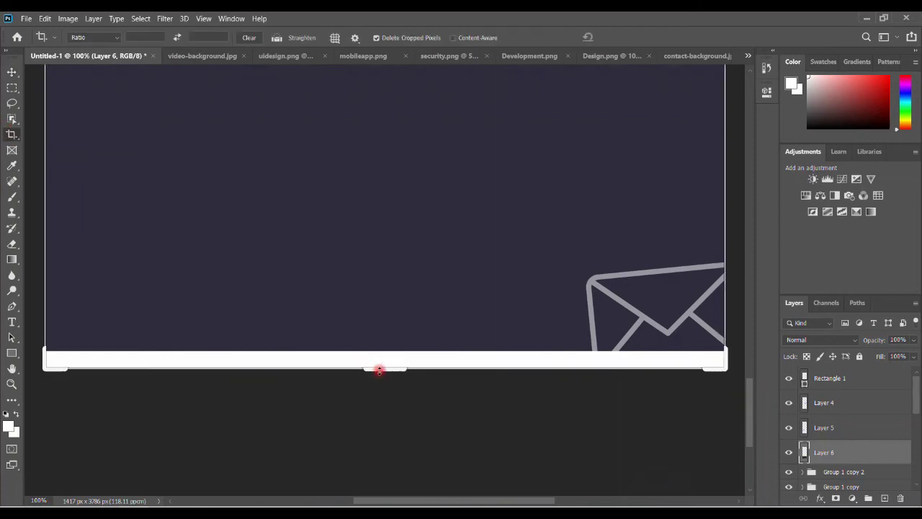
{"action": "left_click_drag", "start_coordinate": [379, 370], "coordinate": [386, 360]}
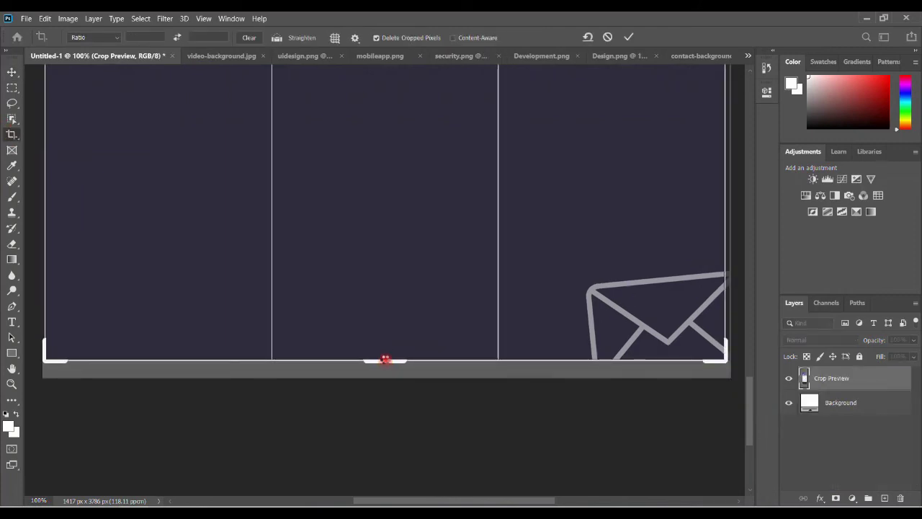
{"action": "key", "text": "Return"}
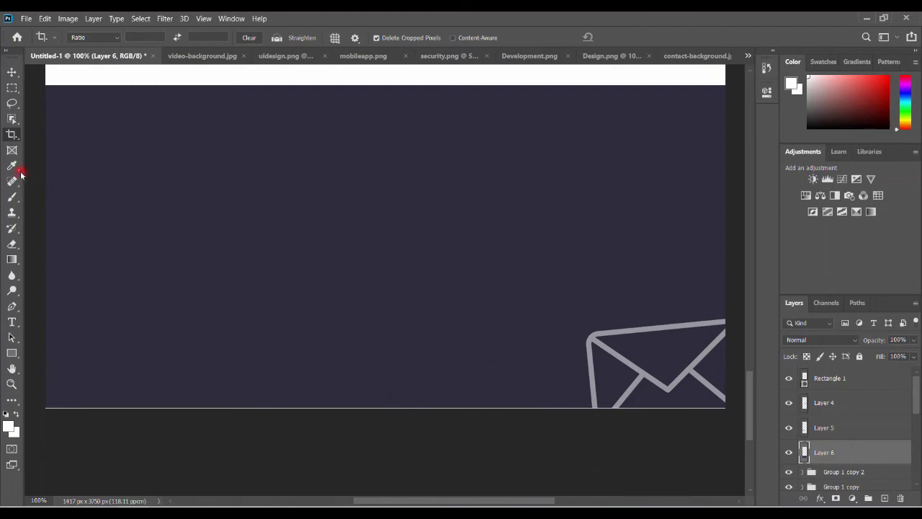
{"action": "left_click", "coordinate": [12, 133]}
{"action": "left_click_drag", "start_coordinate": [387, 407], "coordinate": [389, 405]}
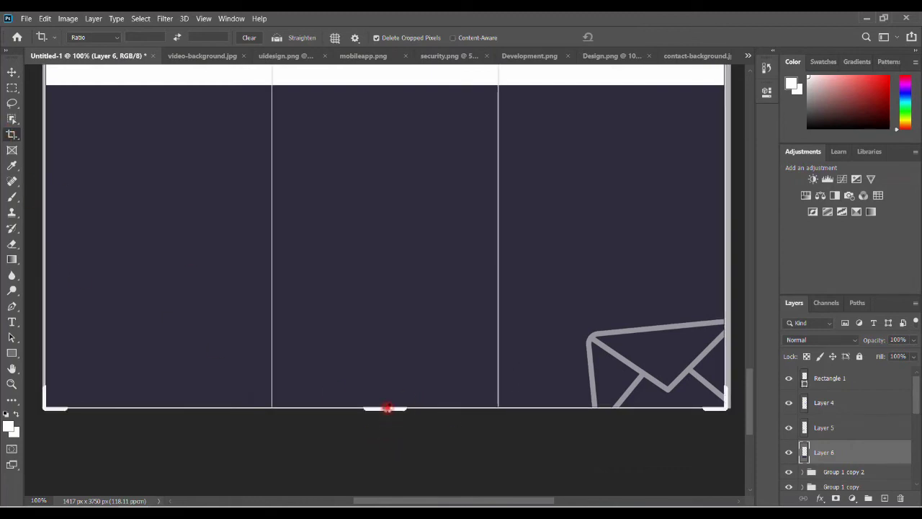
{"action": "key", "text": "Return"}
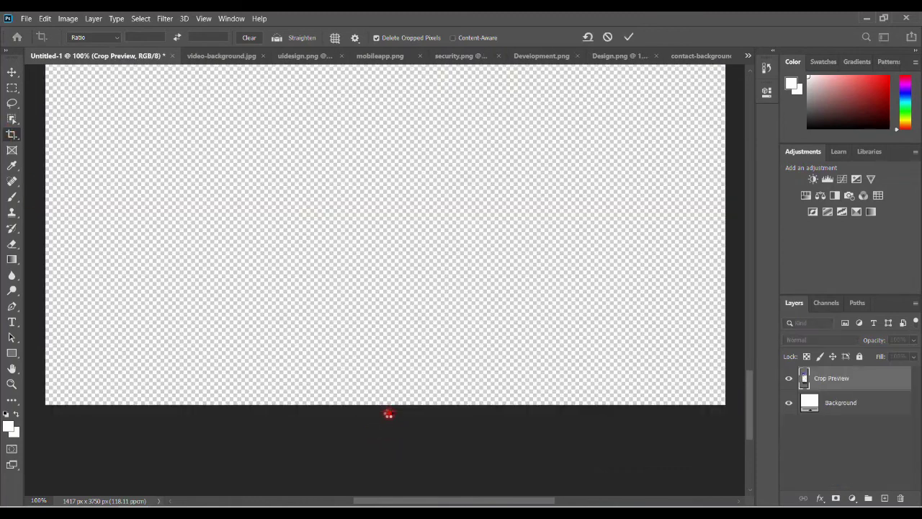
{"action": "left_click", "coordinate": [9, 73]}
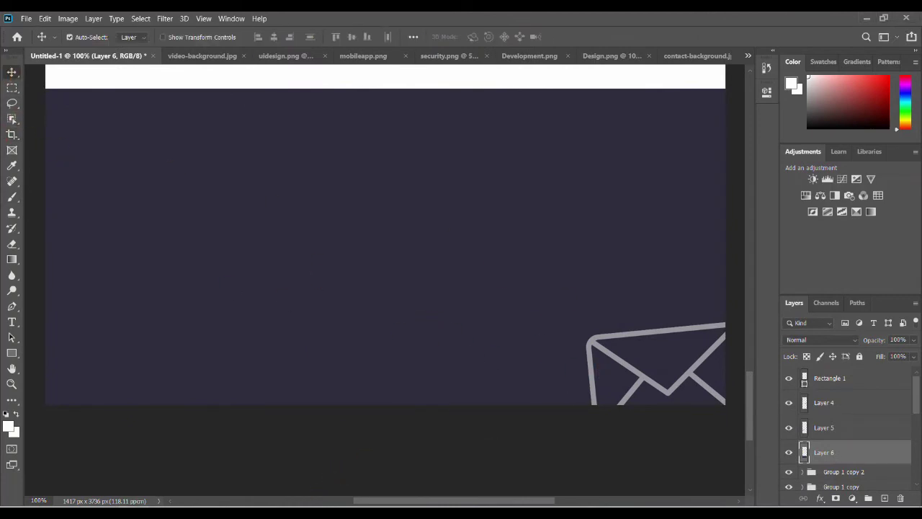
- Draw a text box on the dark footer with white #ffffff text colour
{"action": "left_click", "coordinate": [13, 323]}
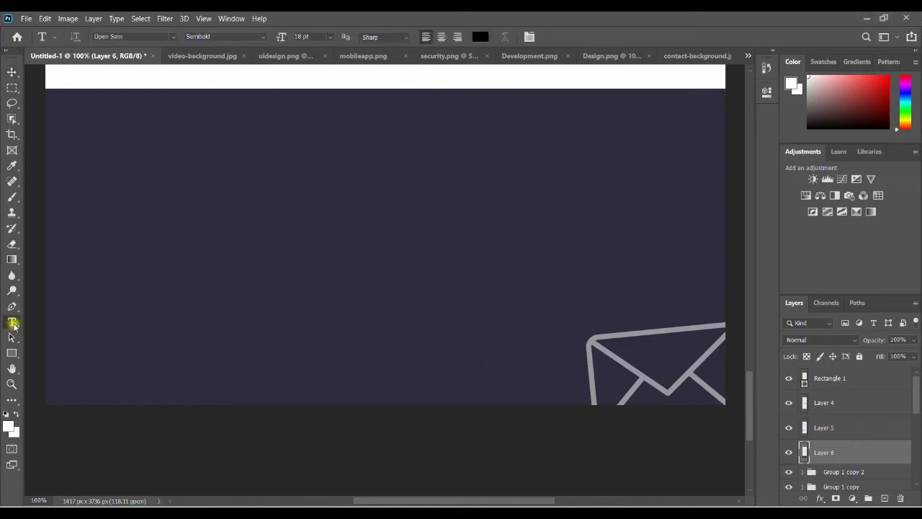
{"action": "mouse_move", "coordinate": [87, 138]}
{"action": "left_mouse_down"}
{"action": "mouse_move", "coordinate": [432, 222]}
{"action": "mouse_move", "coordinate": [517, 266]}
{"action": "mouse_move", "coordinate": [696, 263]}
{"action": "mouse_move", "coordinate": [685, 269]}
{"action": "left_mouse_up"}
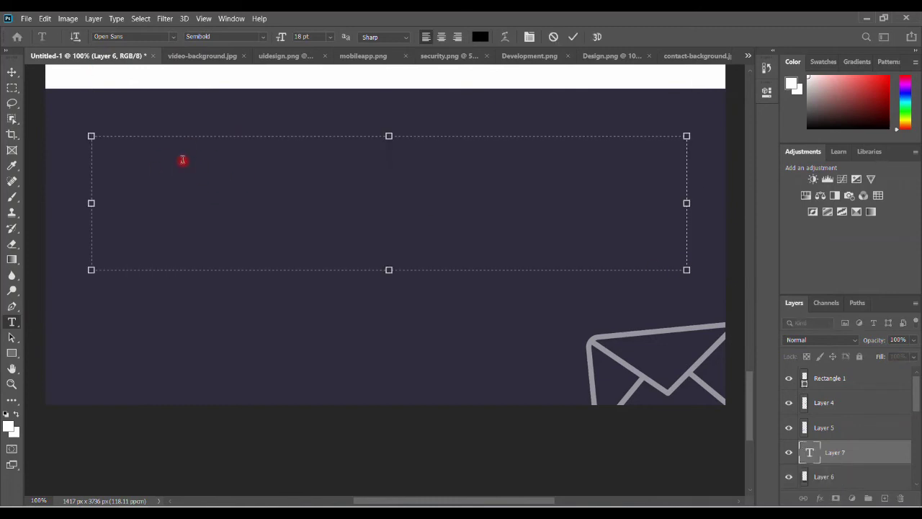
{"action": "left_click", "coordinate": [479, 37]}
{"action": "type", "text": "ffffff"}
{"action": "left_click", "coordinate": [574, 109]}
{"action": "left_click", "coordinate": [329, 37]}
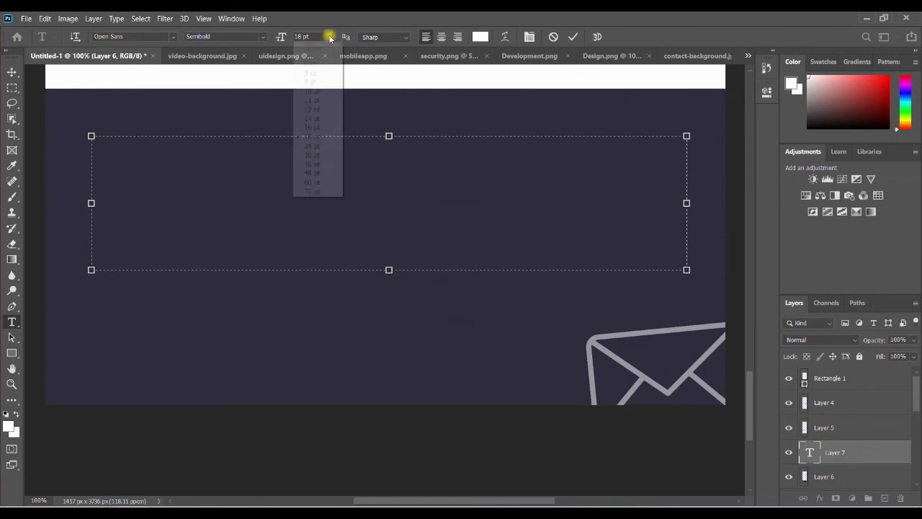
{"action": "left_click", "coordinate": [194, 180]}
- Paste the About Of Fluent Solution paragraph, change "We're" to "We are", and select its second line
{"action": "left_click", "coordinate": [188, 181]}
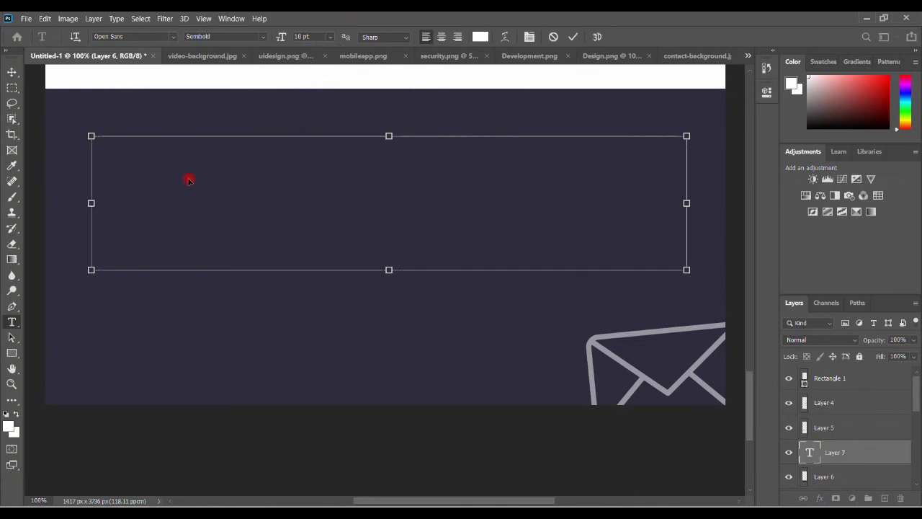
{"action": "type", "text": "About Of Fluent Solution We’  re passionate about creating the best Products for your bussiness."}
{"action": "left_click", "coordinate": [137, 185]}
{"action": "key", "text": "Return"}
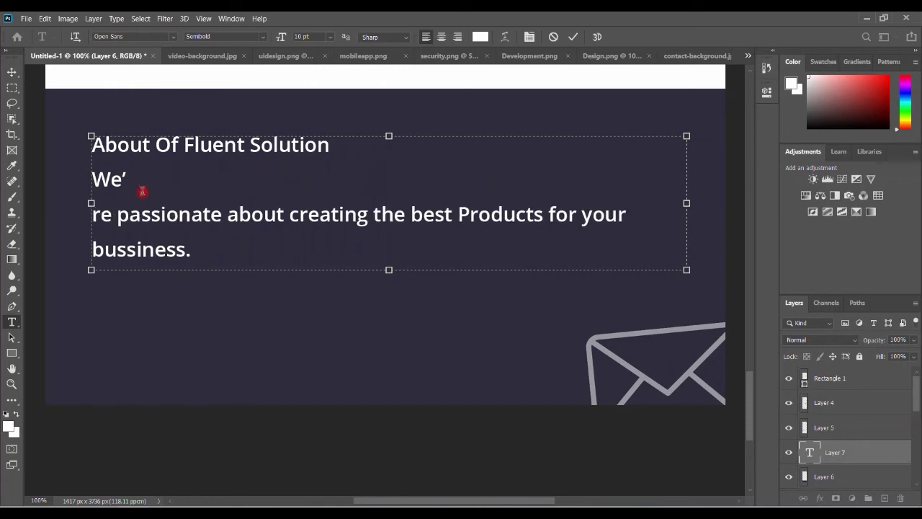
{"action": "key", "text": "BackSpace"}
{"action": "key", "text": "BackSpace"}
{"action": "key", "text": "BackSpace"}
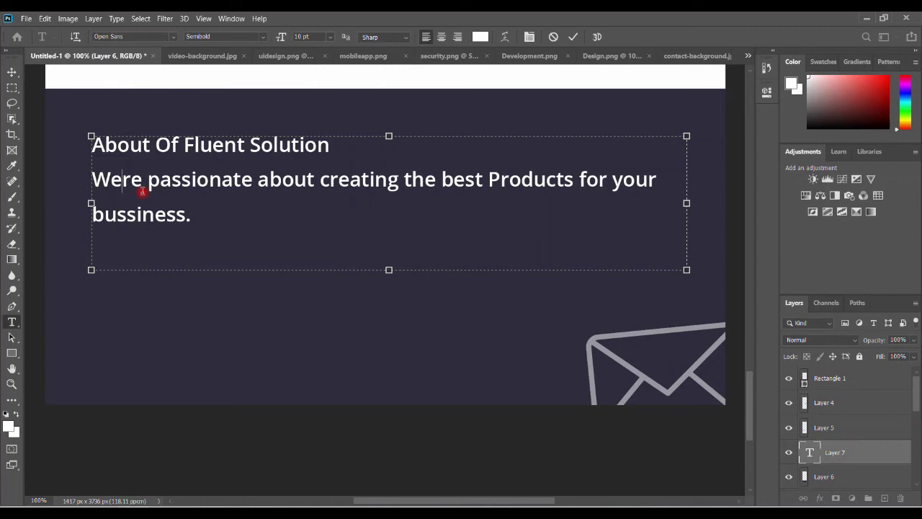
{"action": "type", "text": "a"}
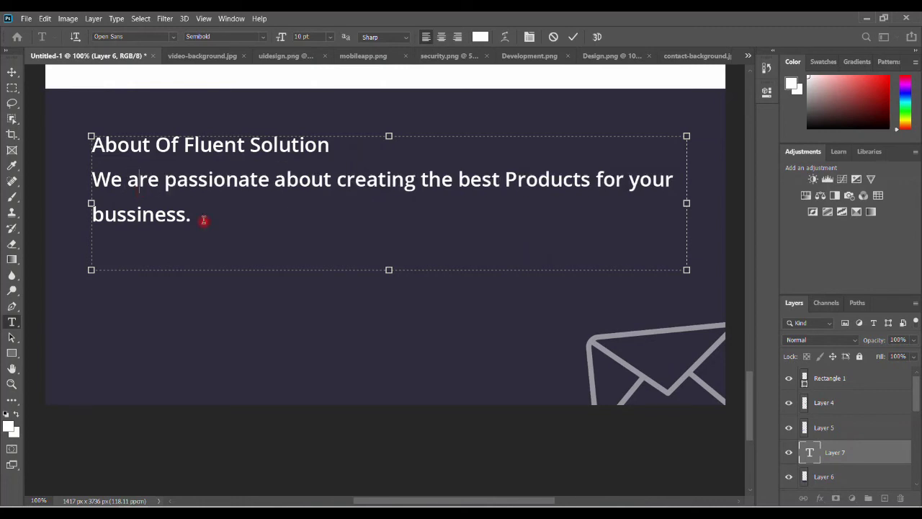
{"action": "left_click_drag", "start_coordinate": [217, 248], "coordinate": [84, 180]}
- Set the 'We are passionate' sentence to 8 pt, commit, and draw a new text box beneath it
{"action": "left_click", "coordinate": [332, 37]}
{"action": "left_click", "coordinate": [309, 72]}
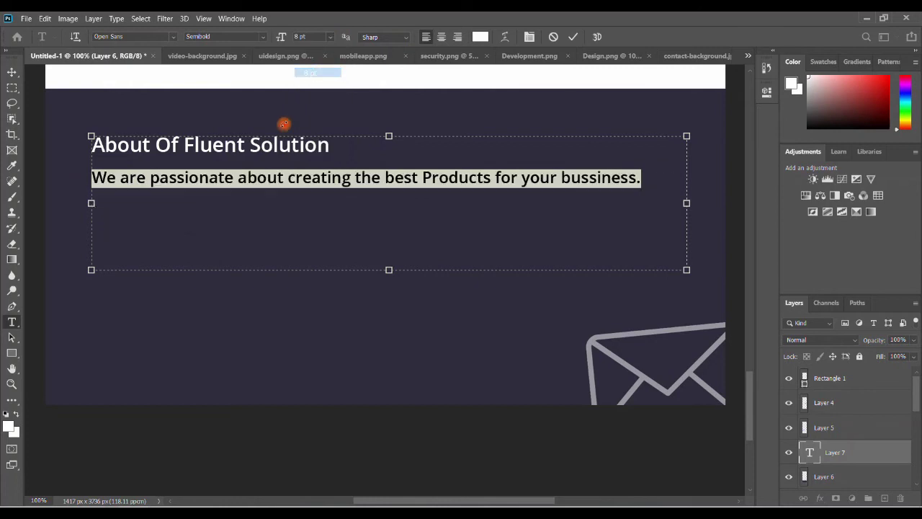
{"action": "left_click", "coordinate": [237, 207]}
{"action": "key", "text": "ctrl+Return"}
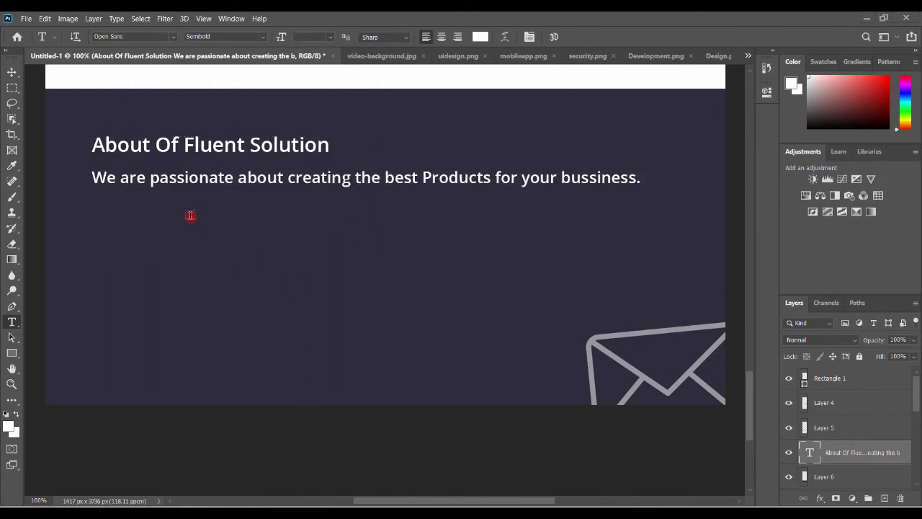
{"action": "left_click_drag", "start_coordinate": [191, 220], "coordinate": [628, 278]}
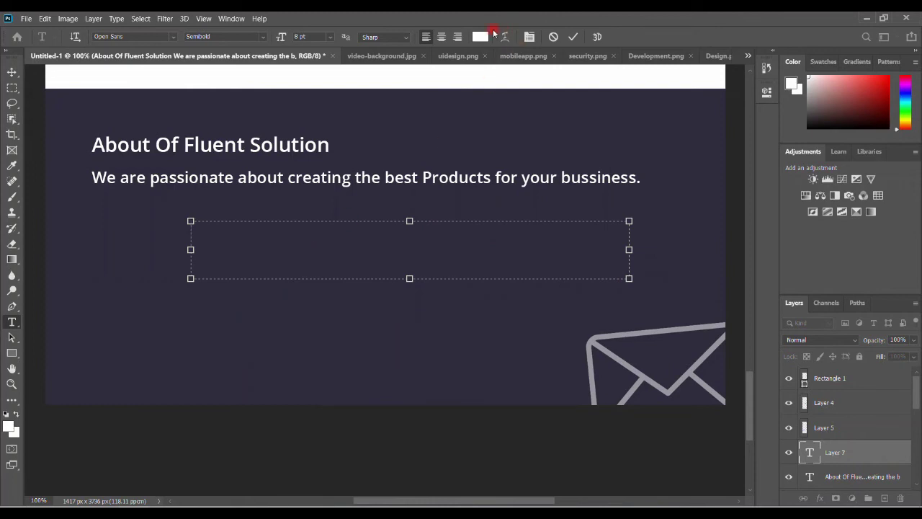
- Paste a centred 11 pt 'Call Us' contact line with phone number and e-mail, widened to one line
{"action": "left_click", "coordinate": [440, 37]}
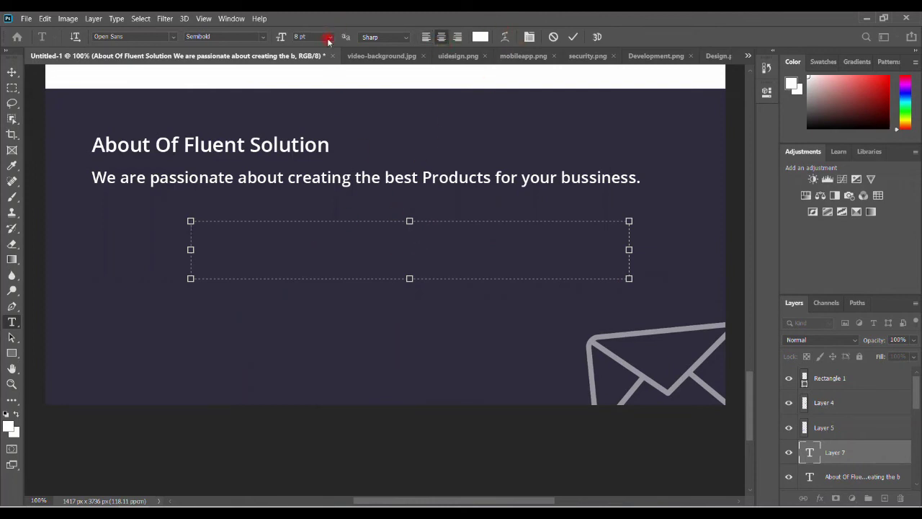
{"action": "left_click", "coordinate": [328, 40]}
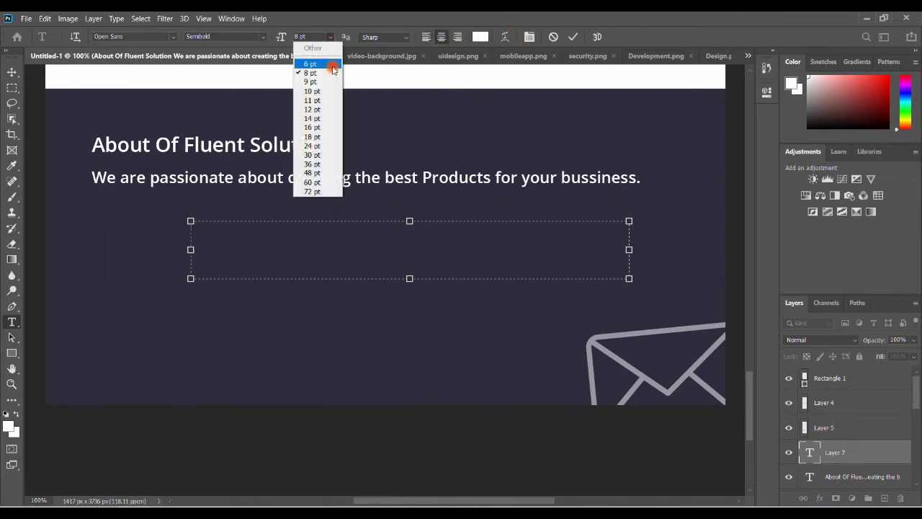
{"action": "left_click", "coordinate": [311, 100]}
{"action": "key", "text": "ctrl+v"}
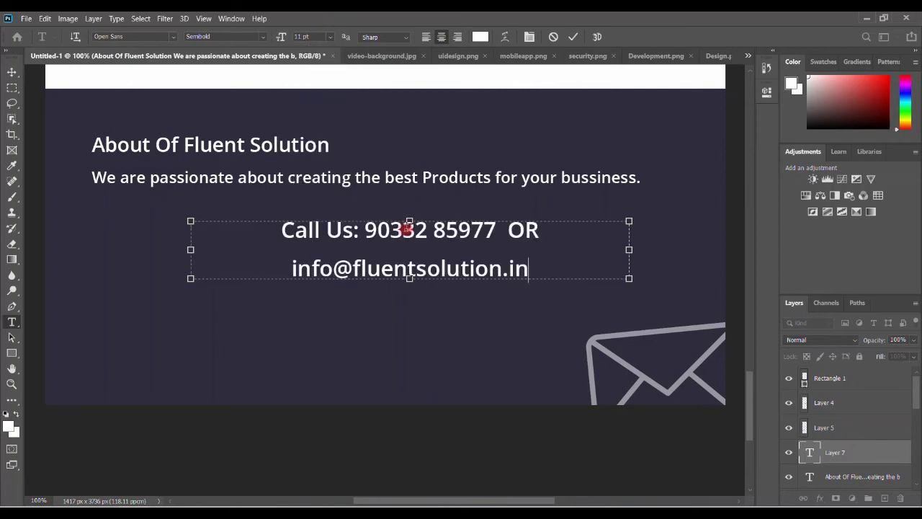
{"action": "left_click_drag", "start_coordinate": [629, 249], "coordinate": [707, 245]}
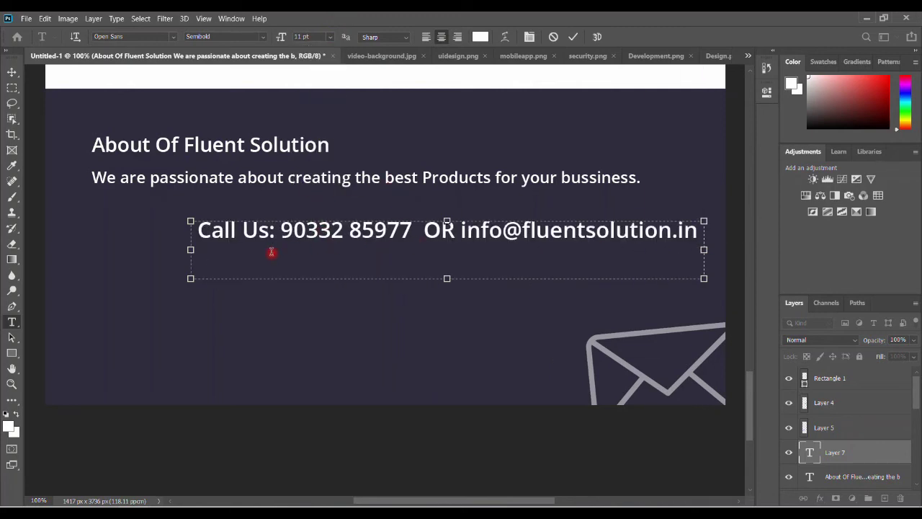
{"action": "left_click_drag", "start_coordinate": [190, 252], "coordinate": [113, 249]}
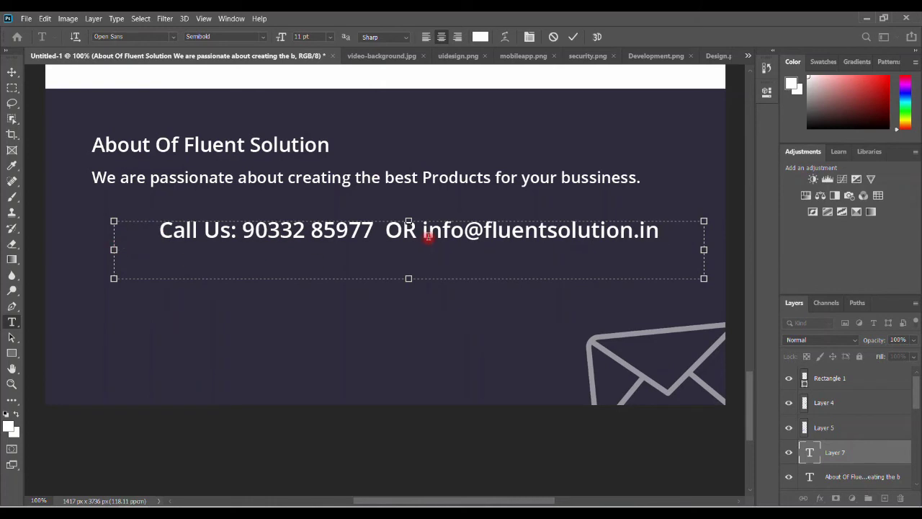
{"action": "key", "text": "ctrl+Return"}
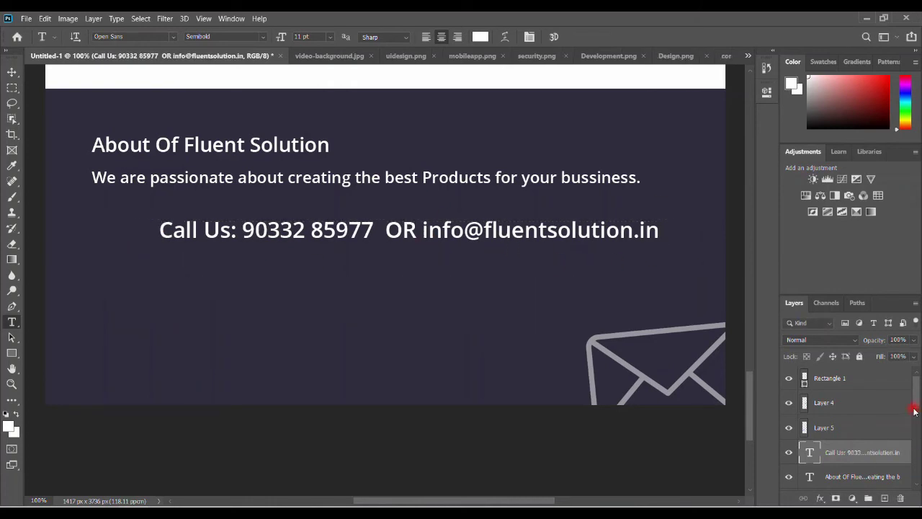
- Align the contact line horizontally to the page centre using the Background layer
{"action": "left_click_drag", "start_coordinate": [914, 411], "coordinate": [914, 468]}
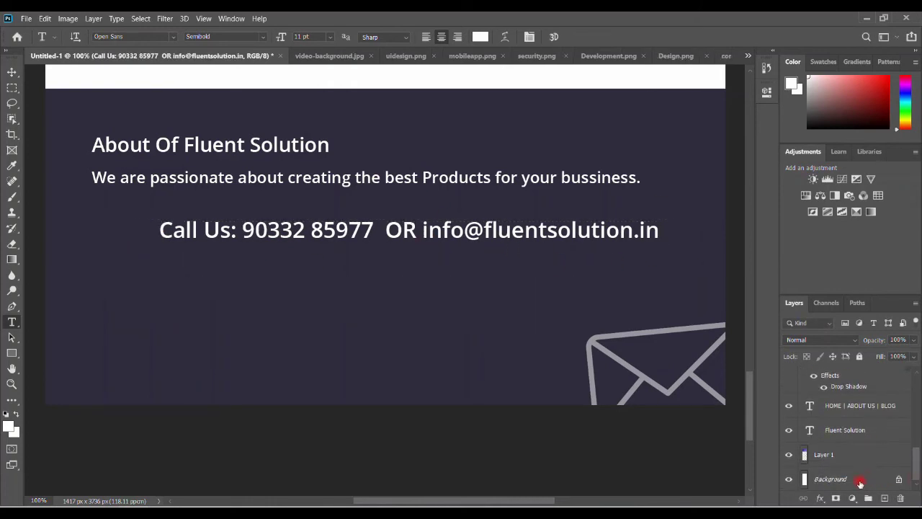
{"action": "left_click", "coordinate": [860, 480]}
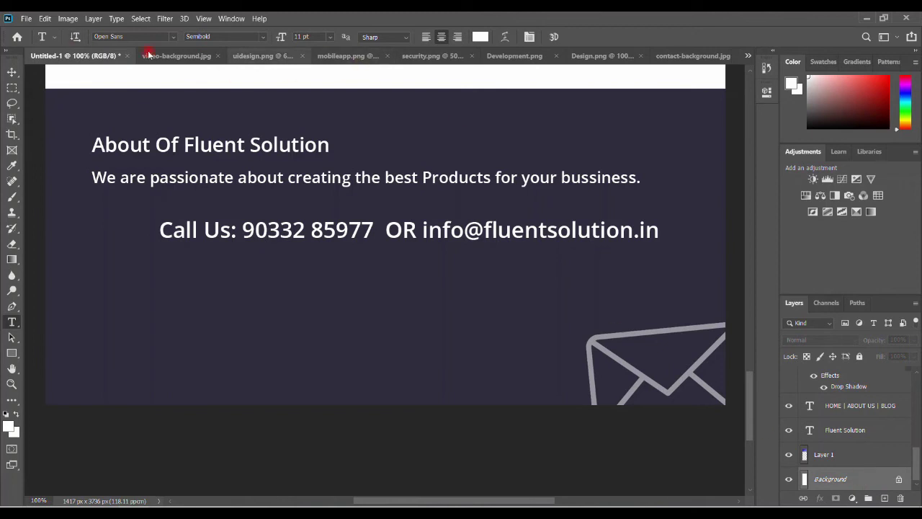
{"action": "left_click", "coordinate": [11, 72]}
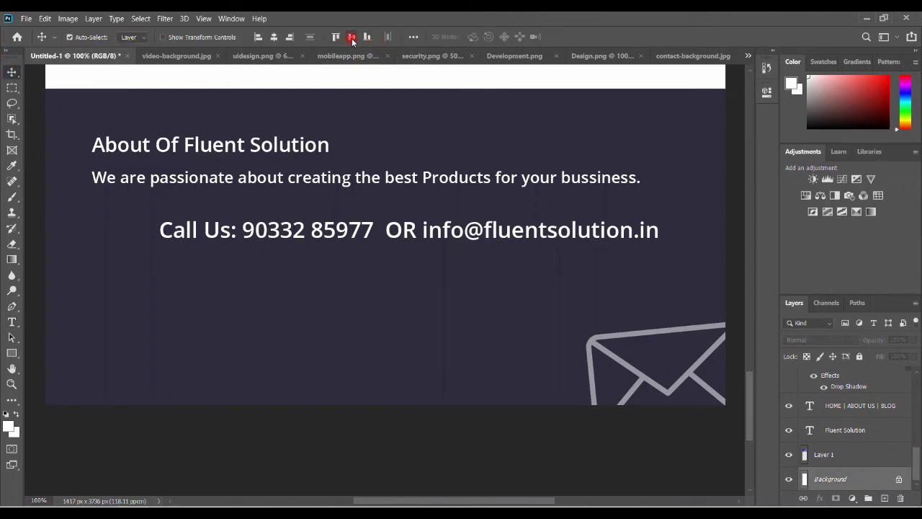
{"action": "left_click", "coordinate": [273, 38]}
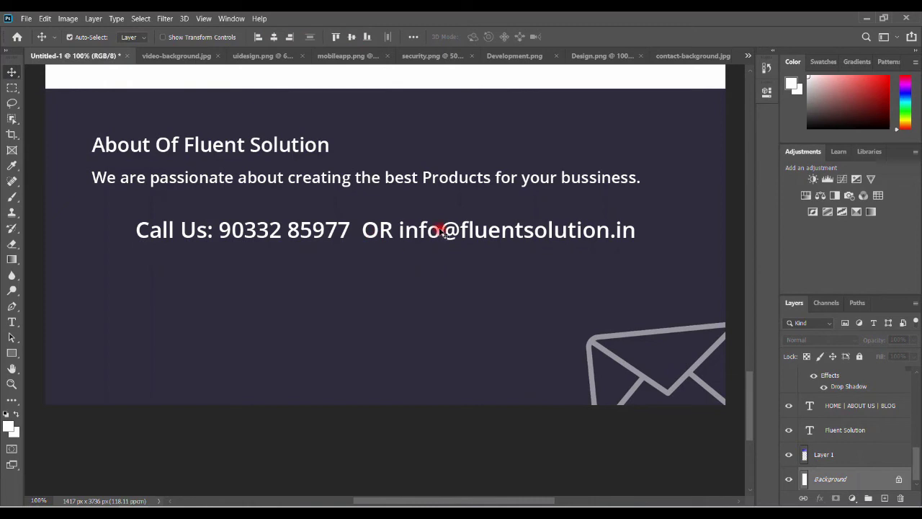
{"action": "left_click_drag", "start_coordinate": [918, 455], "coordinate": [918, 401]}
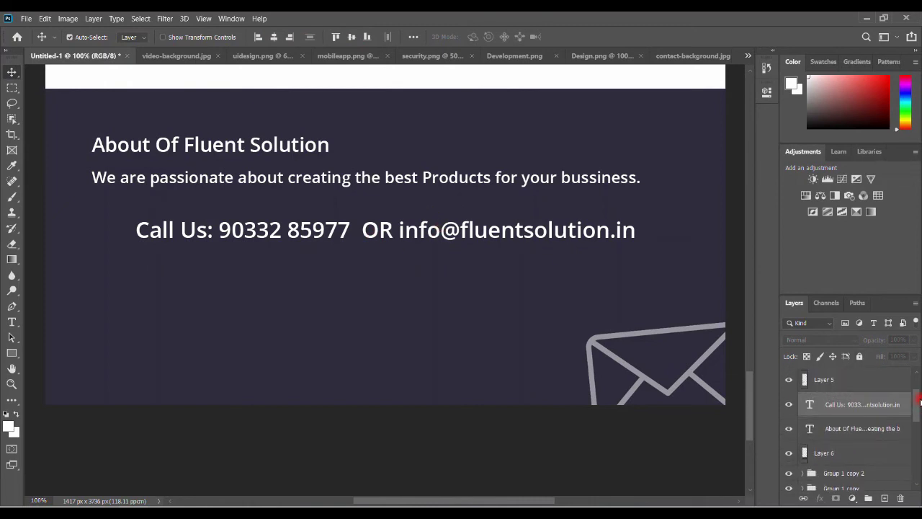
{"action": "left_click", "coordinate": [873, 412]}
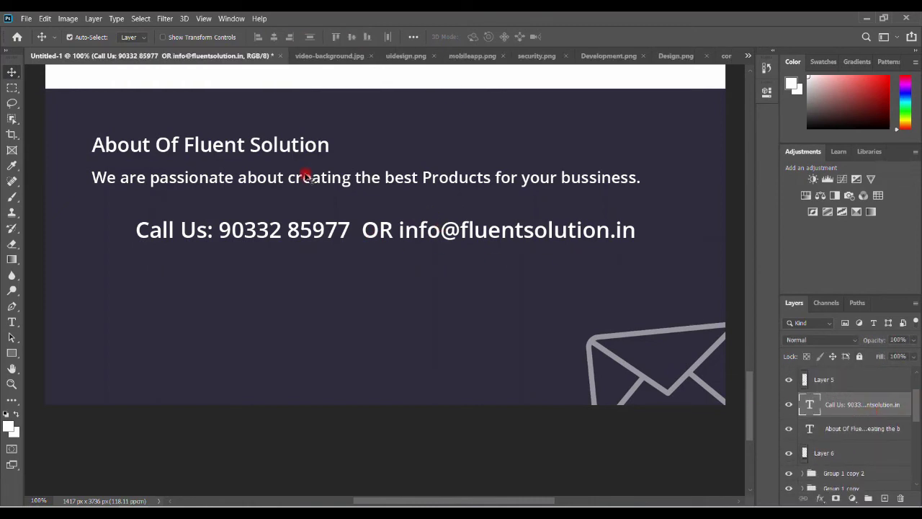
- Recolour the About Of Fluent Solution heading and tagline light grey #c7c7c7 and commit
{"action": "left_click", "coordinate": [828, 433]}
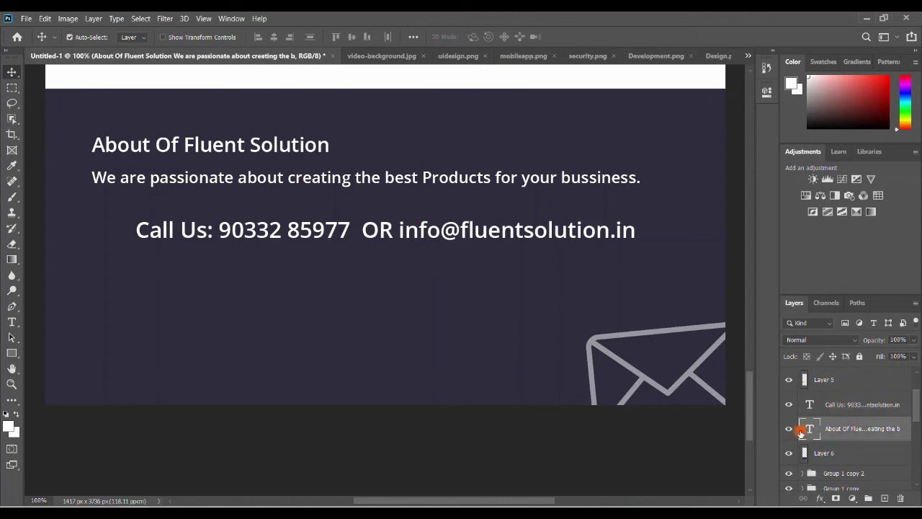
{"action": "double_click", "coordinate": [809, 429]}
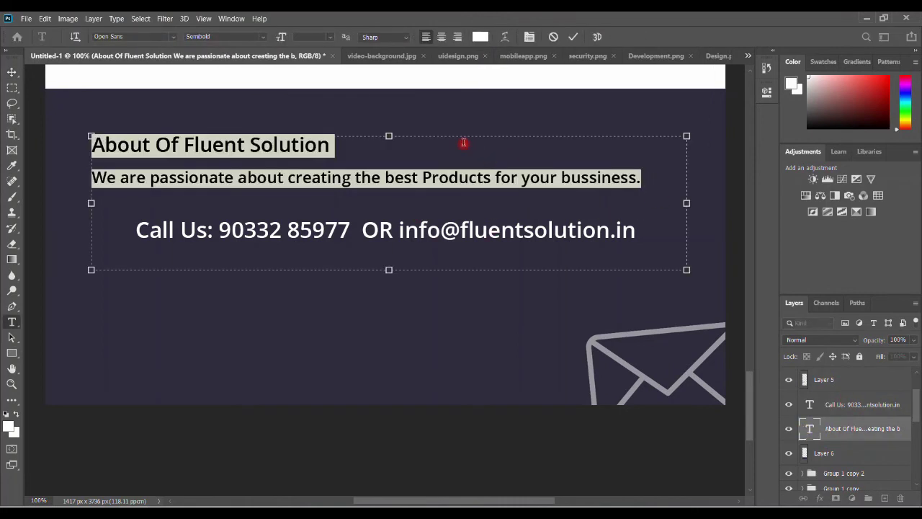
{"action": "left_click", "coordinate": [480, 36]}
{"action": "left_click_drag", "start_coordinate": [303, 138], "coordinate": [301, 154]}
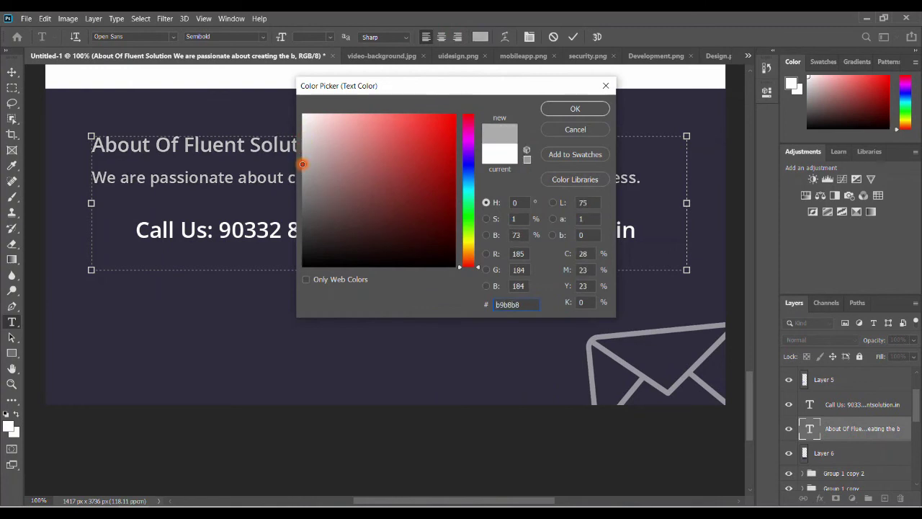
{"action": "left_click_drag", "start_coordinate": [303, 153], "coordinate": [297, 147]}
{"action": "left_click", "coordinate": [301, 147]}
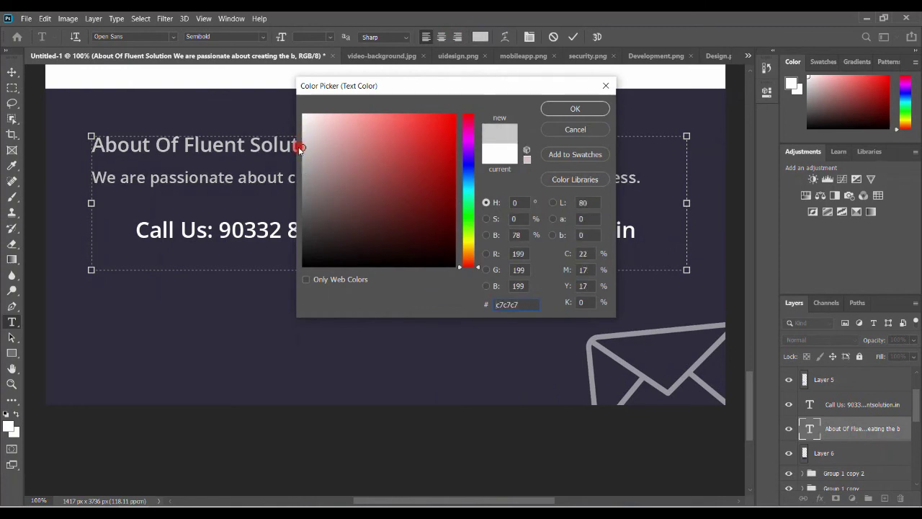
{"action": "left_click", "coordinate": [574, 109]}
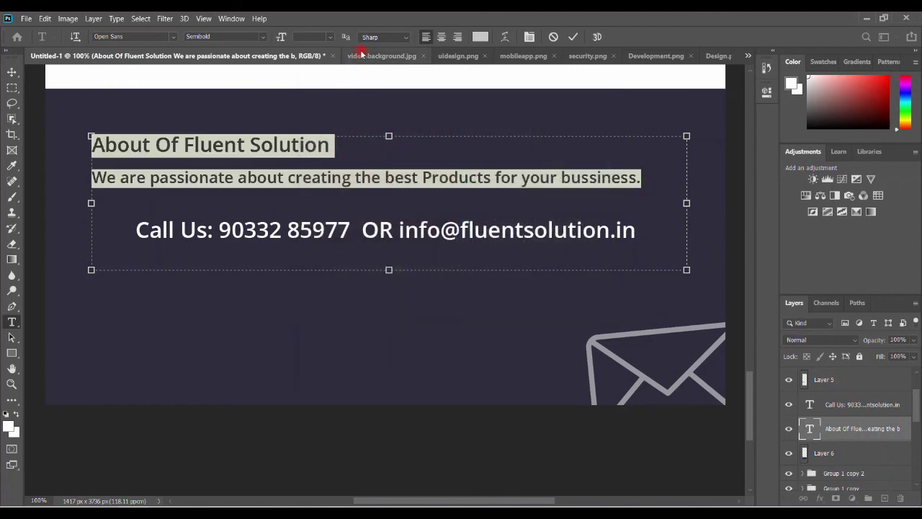
{"action": "left_click", "coordinate": [468, 198]}
{"action": "left_click", "coordinate": [349, 172]}
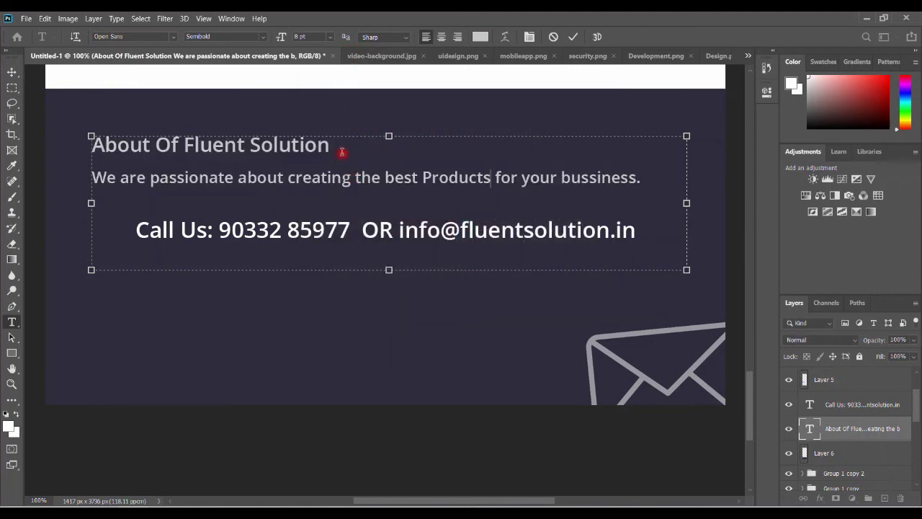
{"action": "key", "text": "Escape"}
{"action": "key", "text": "v"}
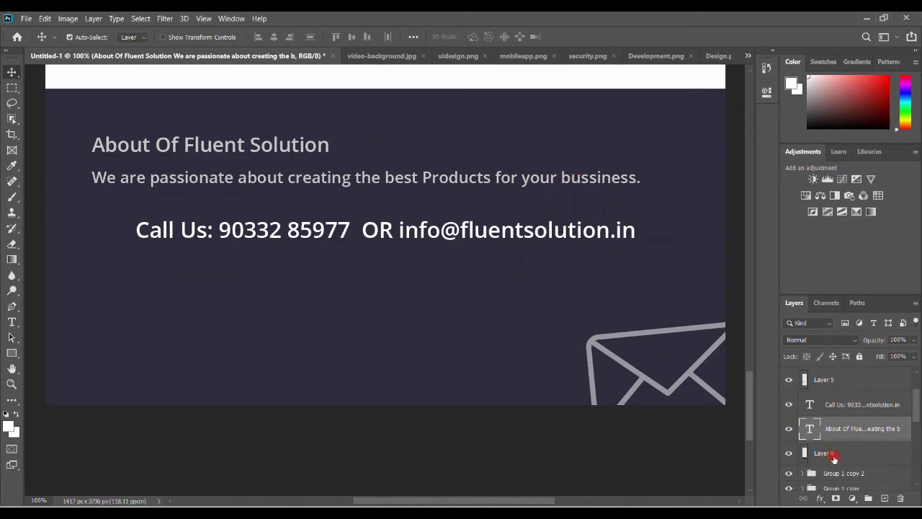
- Shorten Layer 6's dark panel to 97.27% × 94.23% and place it below the Web Security illustration
{"action": "left_click", "coordinate": [819, 454]}
{"action": "key", "text": "ctrl+t"}
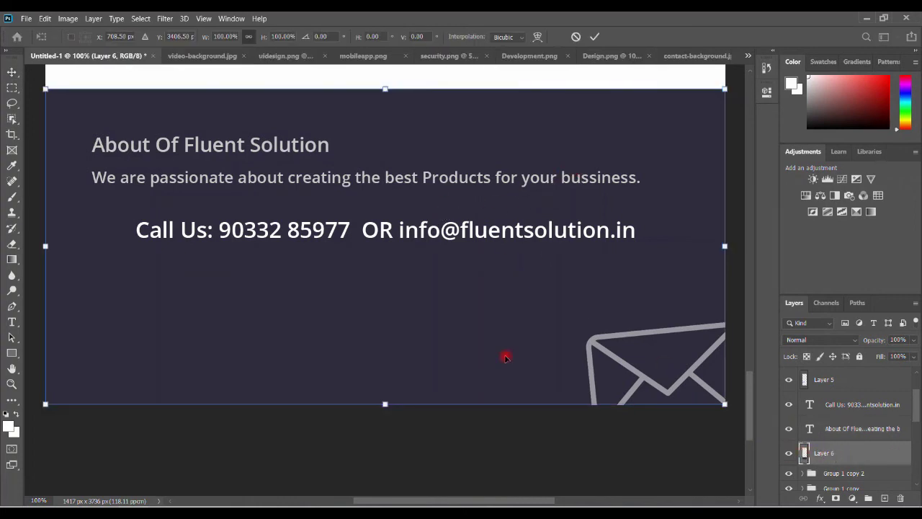
{"action": "left_click_drag", "start_coordinate": [385, 404], "coordinate": [384, 397]}
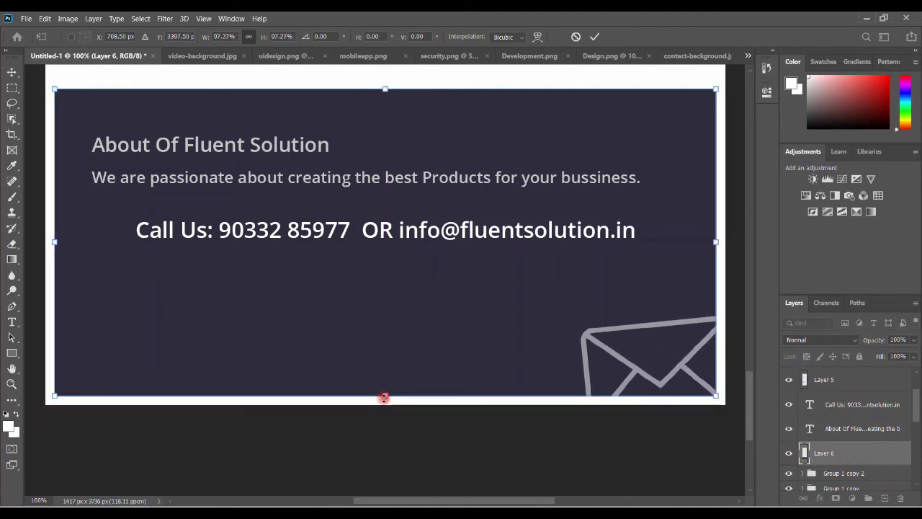
{"action": "mouse_move", "coordinate": [385, 396]}
{"action": "left_mouse_down"}
{"action": "mouse_move", "coordinate": [387, 345]}
{"action": "mouse_move", "coordinate": [385, 385]}
{"action": "left_mouse_up"}
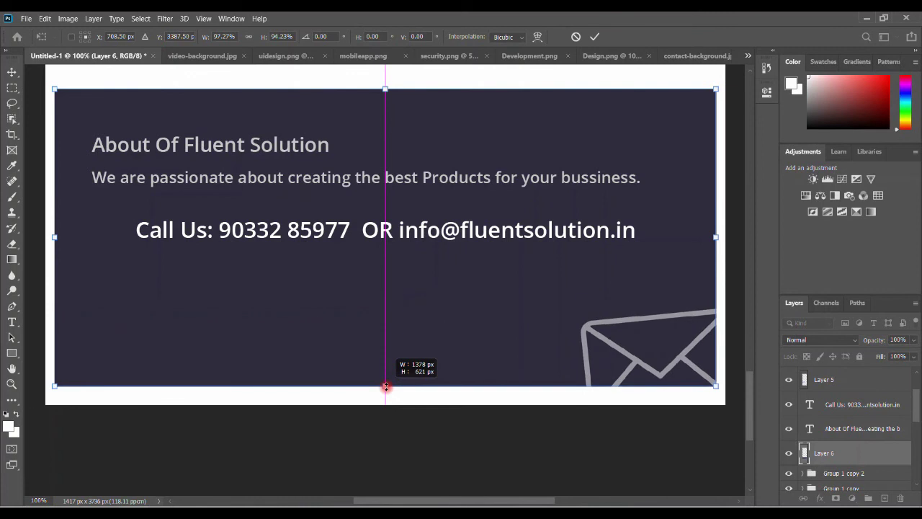
{"action": "left_click_drag", "start_coordinate": [405, 340], "coordinate": [407, 323]}
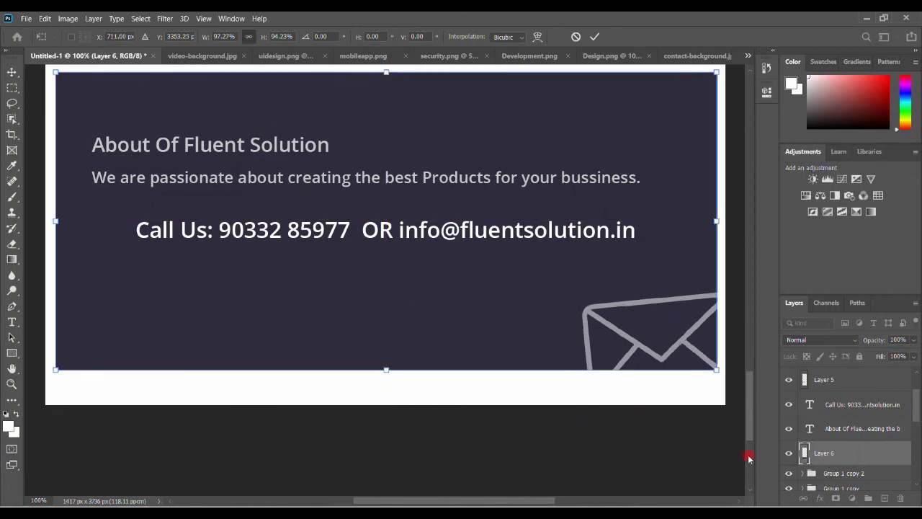
{"action": "mouse_move", "coordinate": [757, 420]}
{"action": "left_mouse_down"}
{"action": "mouse_move", "coordinate": [749, 403]}
{"action": "mouse_move", "coordinate": [749, 412]}
{"action": "left_mouse_up"}
{"action": "left_click_drag", "start_coordinate": [424, 305], "coordinate": [403, 298]}
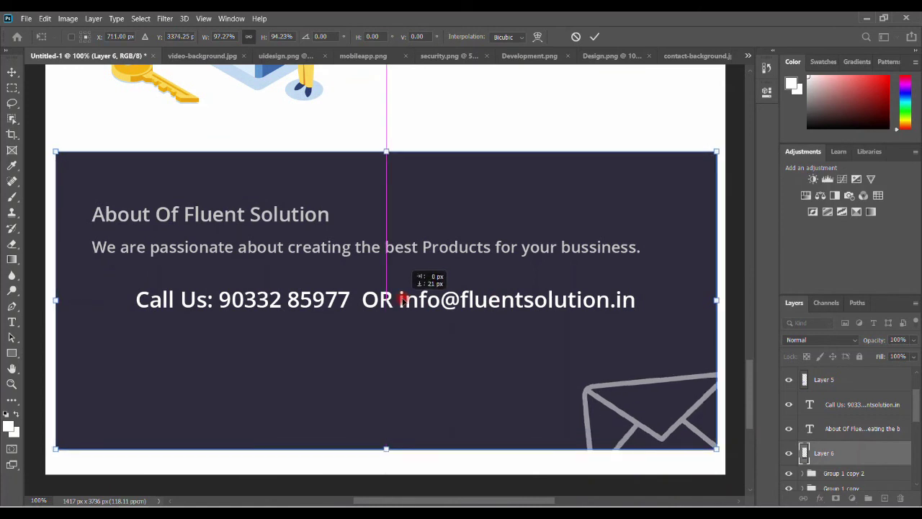
{"action": "key", "text": "Return"}
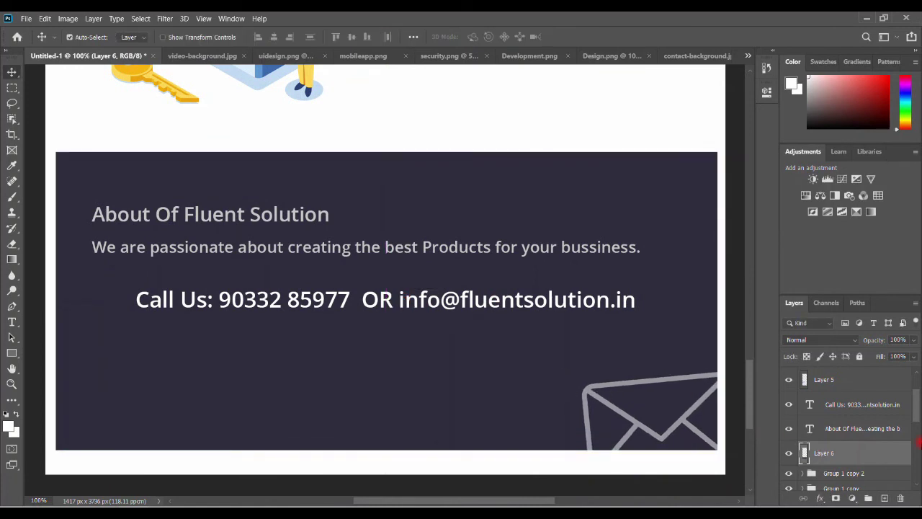
- Give Layer 6's footer panel a drop shadow: 125° angle, 20 px distance, 8 px size, 26% opacity
{"action": "double_click", "coordinate": [879, 455]}
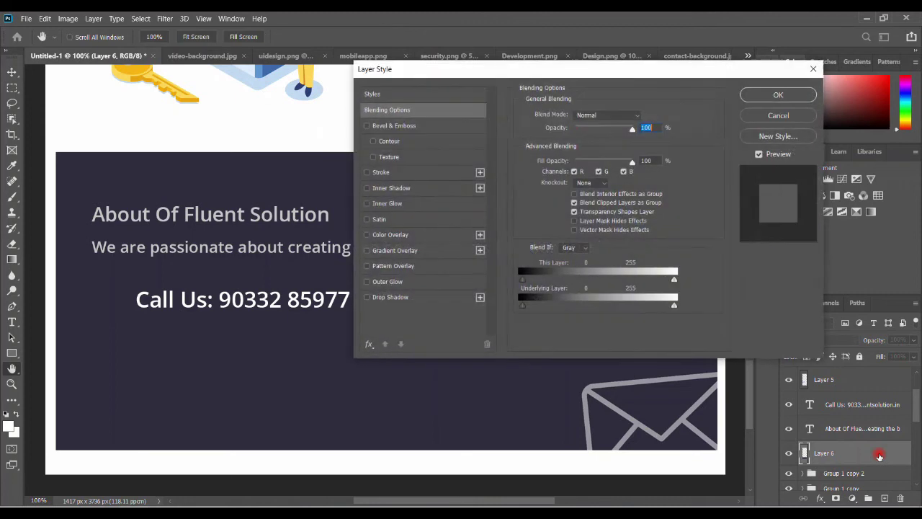
{"action": "left_click", "coordinate": [416, 295]}
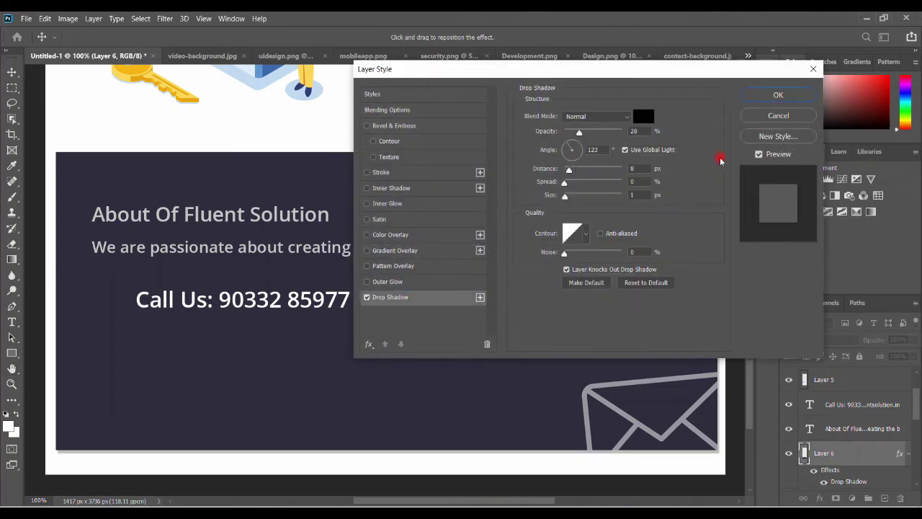
{"action": "left_click_drag", "start_coordinate": [619, 72], "coordinate": [752, 54]}
{"action": "left_click_drag", "start_coordinate": [716, 127], "coordinate": [705, 124]}
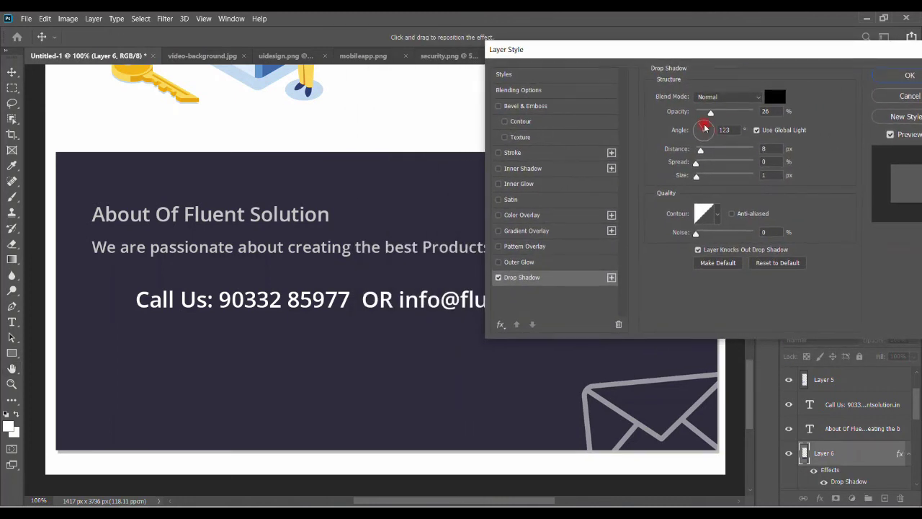
{"action": "mouse_move", "coordinate": [704, 124]}
{"action": "left_mouse_down"}
{"action": "mouse_move", "coordinate": [724, 127]}
{"action": "mouse_move", "coordinate": [703, 117]}
{"action": "left_mouse_up"}
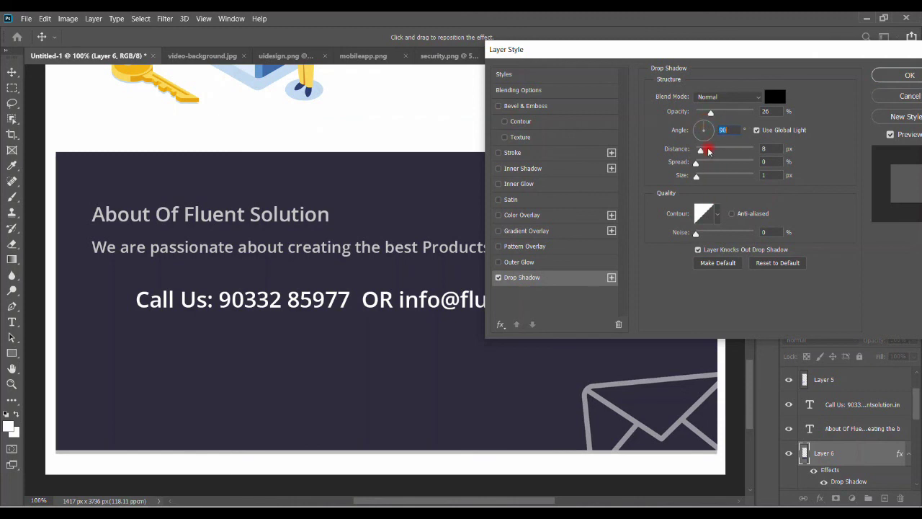
{"action": "left_click", "coordinate": [708, 149]}
{"action": "mouse_move", "coordinate": [696, 163]}
{"action": "left_mouse_down"}
{"action": "mouse_move", "coordinate": [705, 178]}
{"action": "mouse_move", "coordinate": [697, 127]}
{"action": "left_mouse_up"}
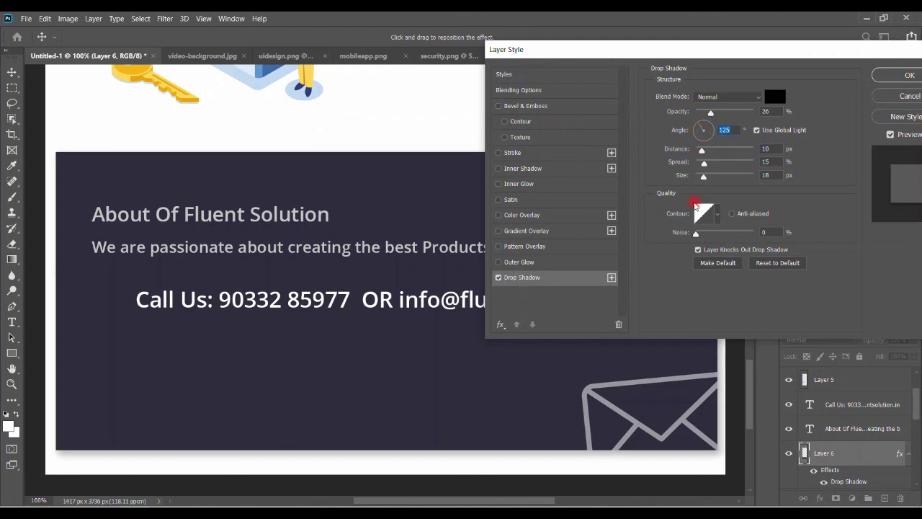
{"action": "mouse_move", "coordinate": [702, 177]}
{"action": "left_mouse_down"}
{"action": "mouse_move", "coordinate": [708, 151]}
{"action": "mouse_move", "coordinate": [700, 177]}
{"action": "mouse_move", "coordinate": [697, 164]}
{"action": "left_mouse_up"}
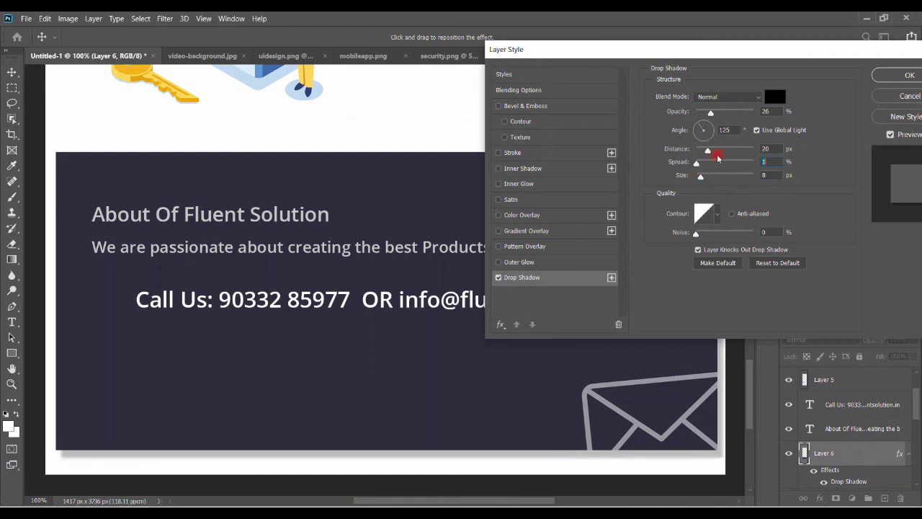
{"action": "left_click", "coordinate": [886, 77]}
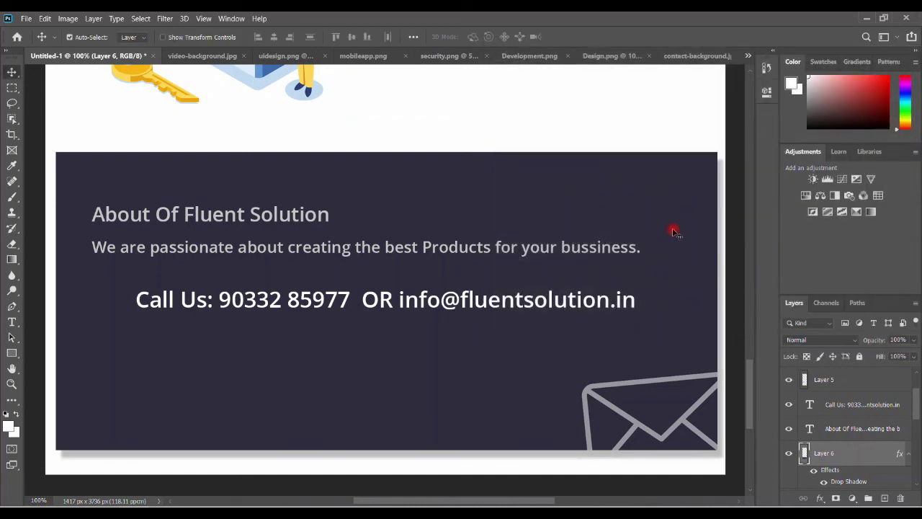
{"action": "key", "text": "ctrl+minus"}
{"action": "key", "text": "ctrl+minus"}
{"action": "key", "text": "ctrl+minus"}
{"action": "key", "text": "ctrl+minus"}
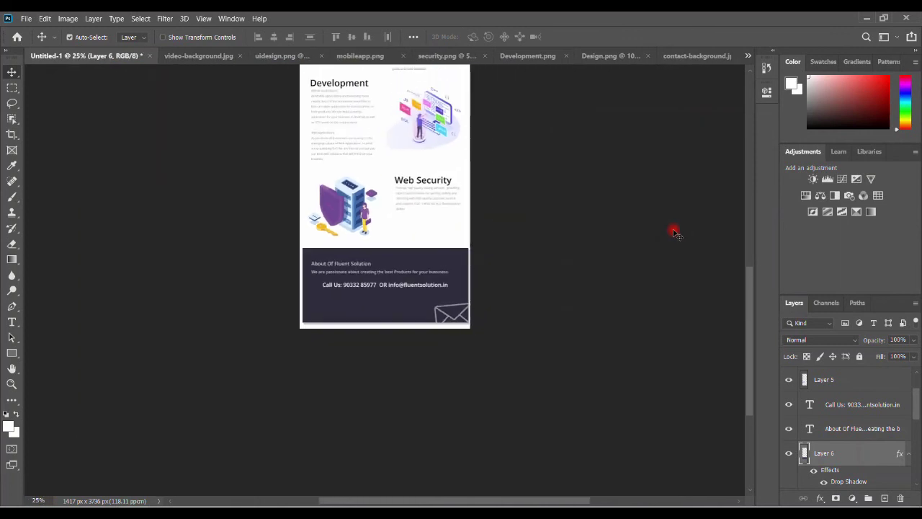
{"action": "scroll", "coordinate": [674, 232], "scroll_direction": "up", "scroll_amount": 2}
{"action": "scroll", "coordinate": [675, 232], "scroll_direction": "up", "scroll_amount": 2}
{"action": "scroll", "coordinate": [676, 229], "scroll_direction": "up", "scroll_amount": 2}
{"action": "scroll", "coordinate": [677, 228], "scroll_direction": "up", "scroll_amount": 1}
{"action": "scroll", "coordinate": [677, 229], "scroll_direction": "down", "scroll_amount": 2}
{"action": "scroll", "coordinate": [677, 228], "scroll_direction": "down", "scroll_amount": 3}
{"action": "key", "text": "ctrl+plus"}
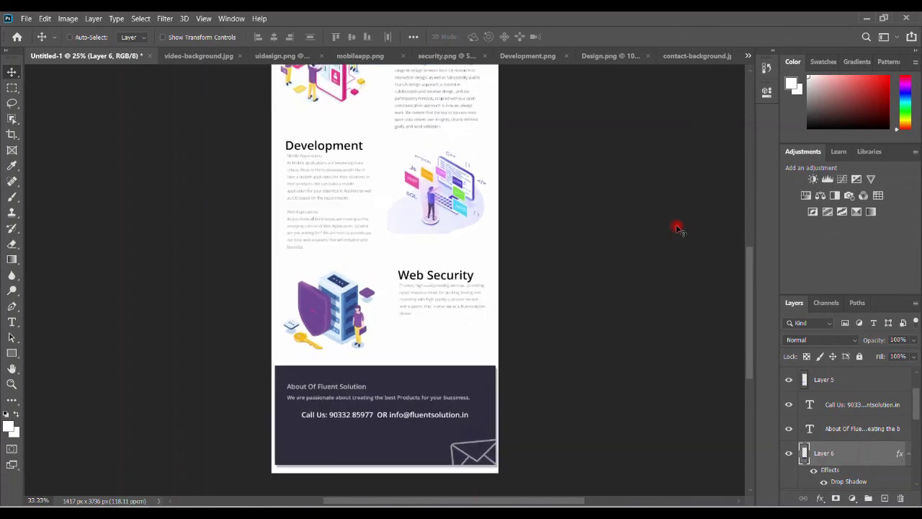
{"action": "key", "text": "ctrl+plus"}
{"action": "key", "text": "ctrl+plus"}
{"action": "scroll", "coordinate": [662, 234], "scroll_direction": "down", "scroll_amount": 5}
{"action": "scroll", "coordinate": [648, 241], "scroll_direction": "down", "scroll_amount": 3}
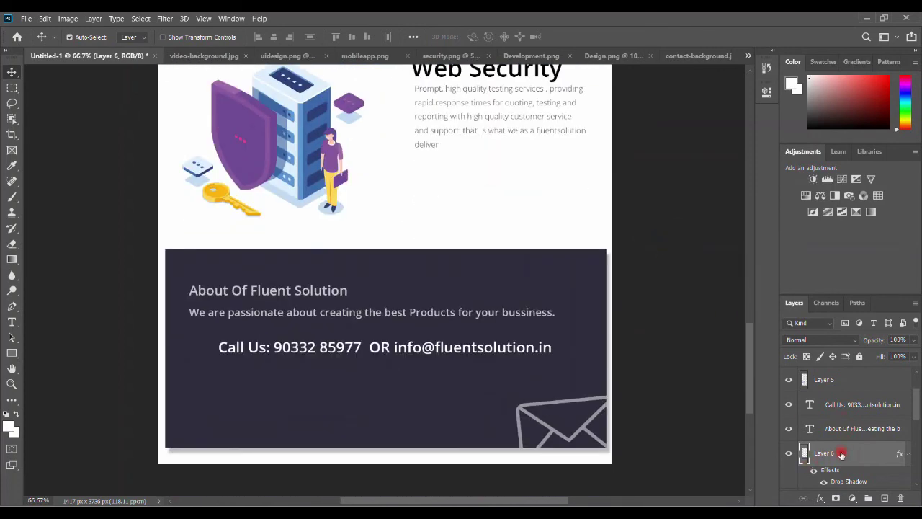
- Crop the page bottom to just below the Call Us line, making it 3484 px tall
{"action": "left_click", "coordinate": [6, 136]}
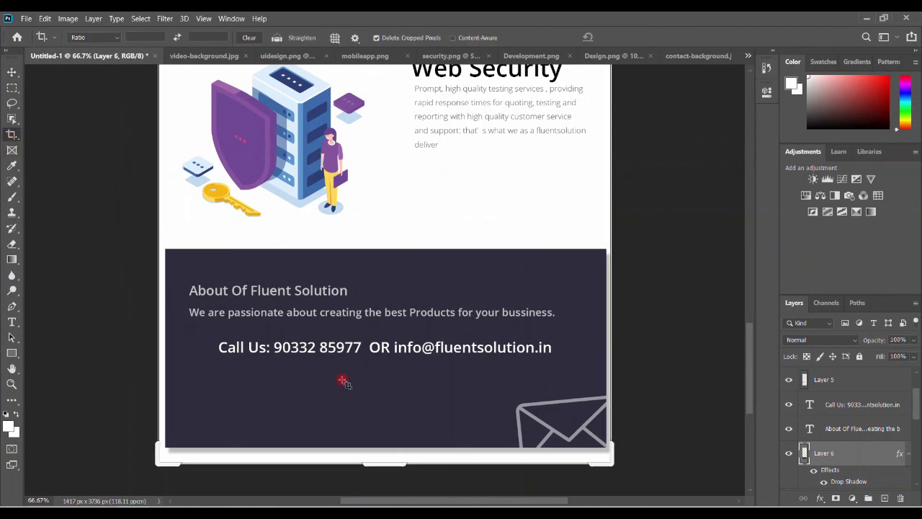
{"action": "left_click_drag", "start_coordinate": [388, 458], "coordinate": [387, 422]}
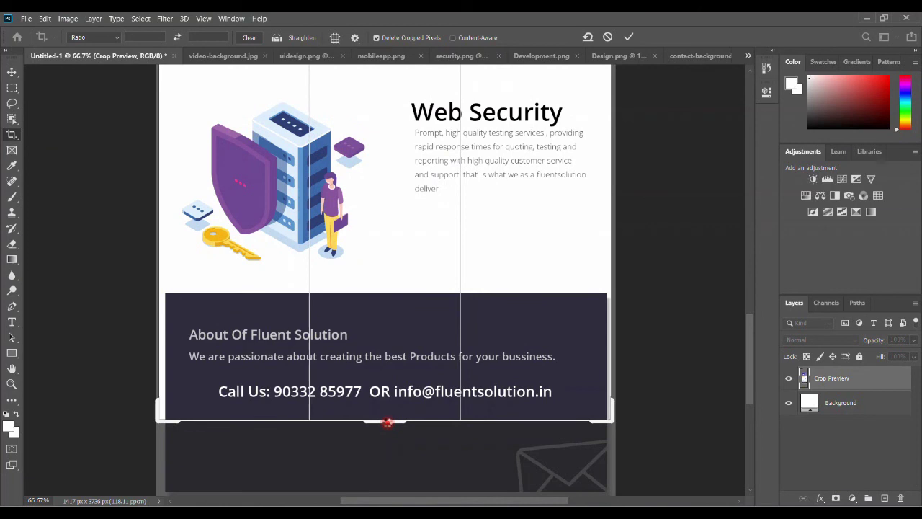
{"action": "key", "text": "Return"}
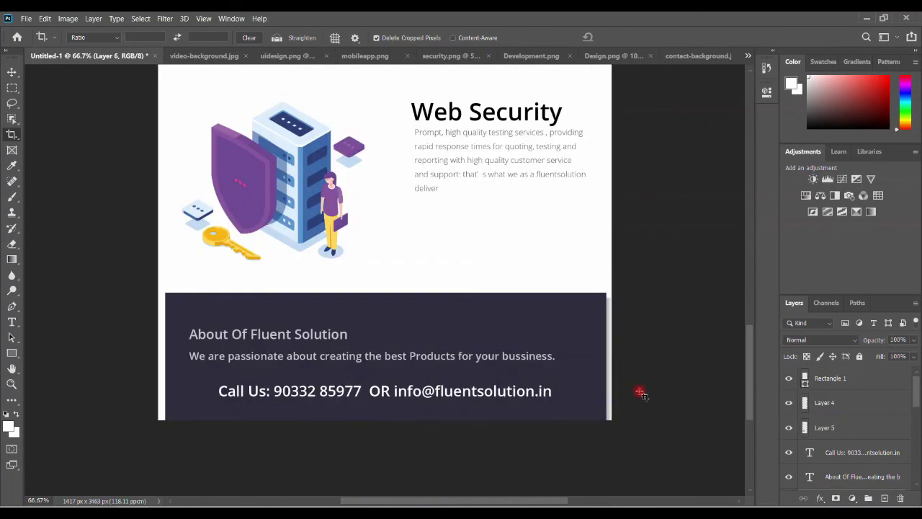
{"action": "key", "text": "ctrl+minus"}
{"action": "key", "text": "ctrl+minus"}
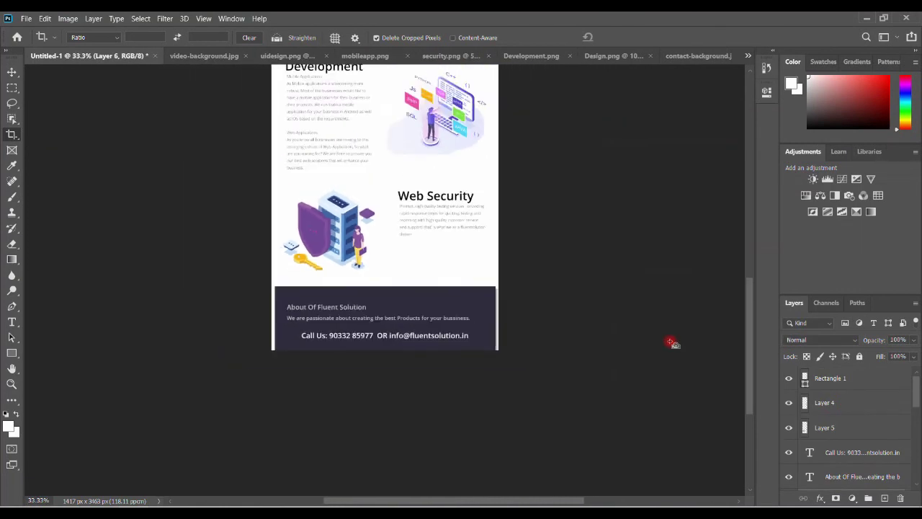
{"action": "key", "text": "ctrl+minus"}
{"action": "key", "text": "ctrl+minus"}
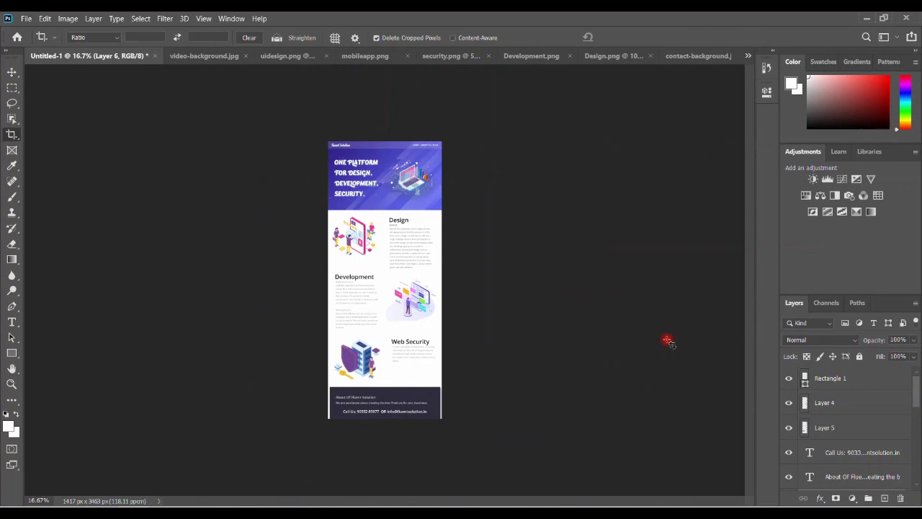
{"action": "key", "text": "ctrl+plus"}
{"action": "key", "text": "ctrl+plus"}
{"action": "key", "text": "ctrl+plus"}
{"action": "key", "text": "ctrl+plus"}
{"action": "key", "text": "ctrl+plus"}
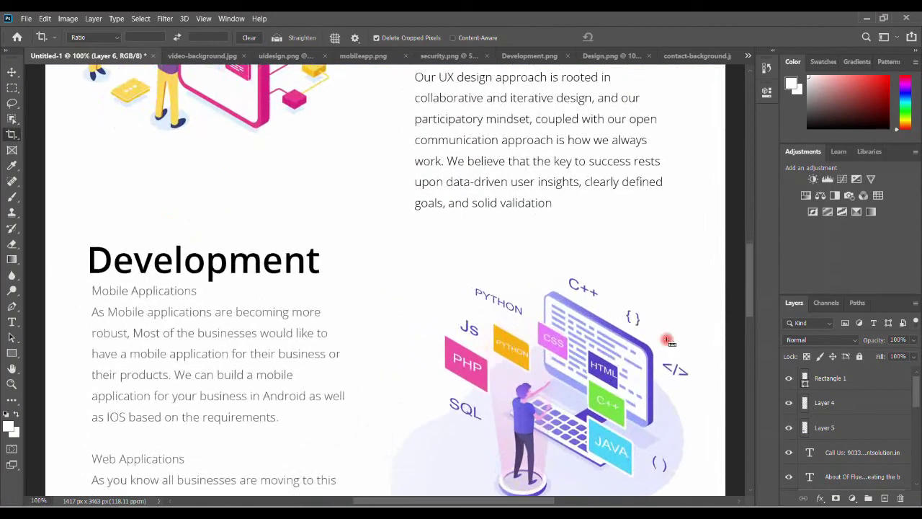
{"action": "mouse_move", "coordinate": [752, 271]}
{"action": "left_mouse_down"}
{"action": "mouse_move", "coordinate": [741, 145]}
{"action": "mouse_move", "coordinate": [724, 258]}
{"action": "mouse_move", "coordinate": [734, 408]}
{"action": "mouse_move", "coordinate": [737, 374]}
{"action": "left_mouse_up"}
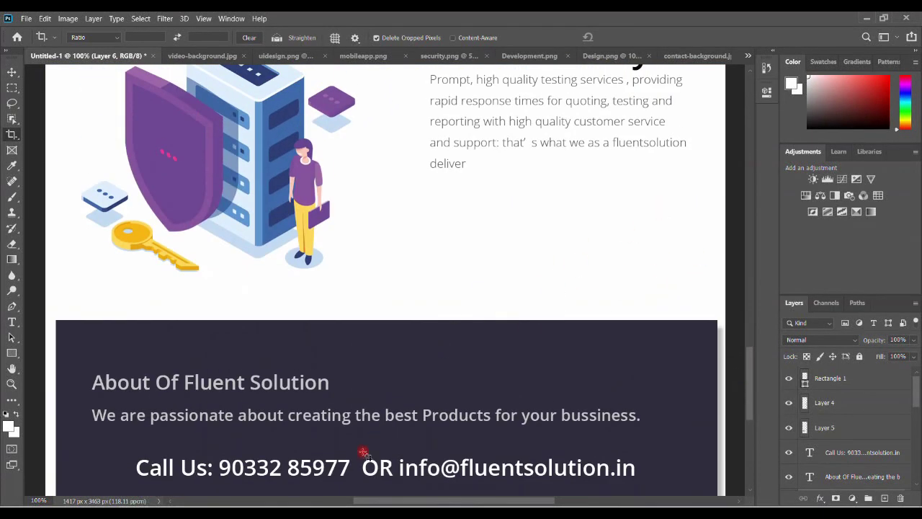